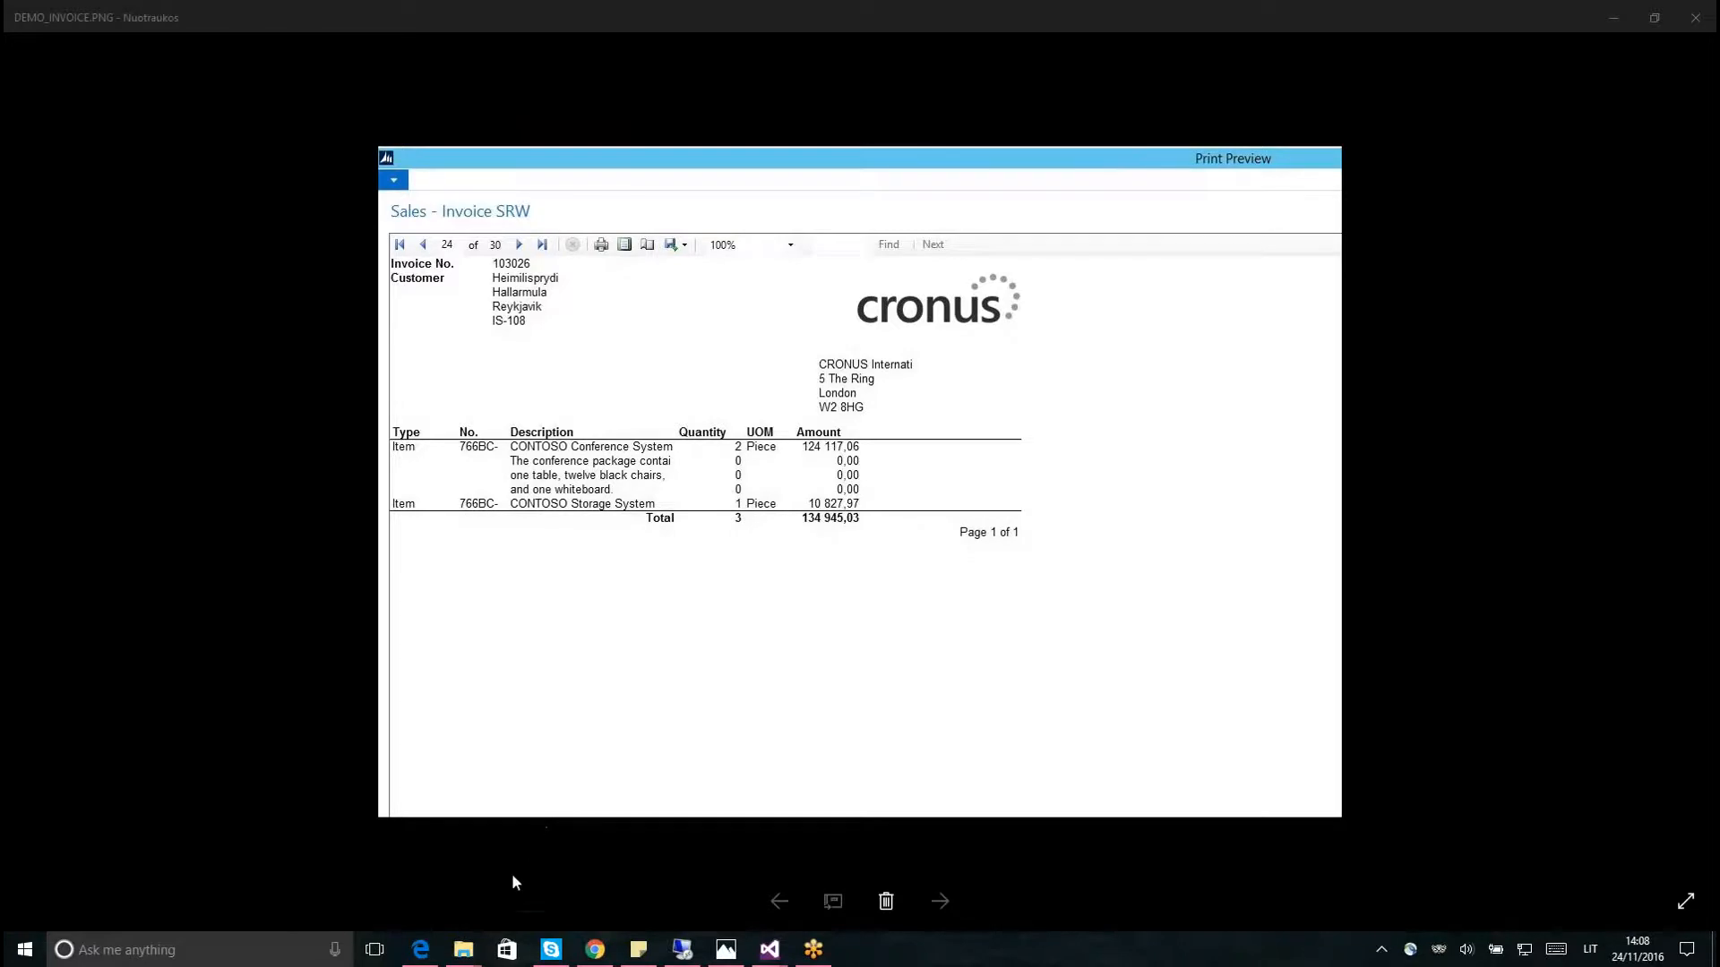
Switch to the ftp.simplanova.com window in File Explorer and log on to the FTP server with the account password
{"action": "mouse_move", "coordinate": [463, 950]}
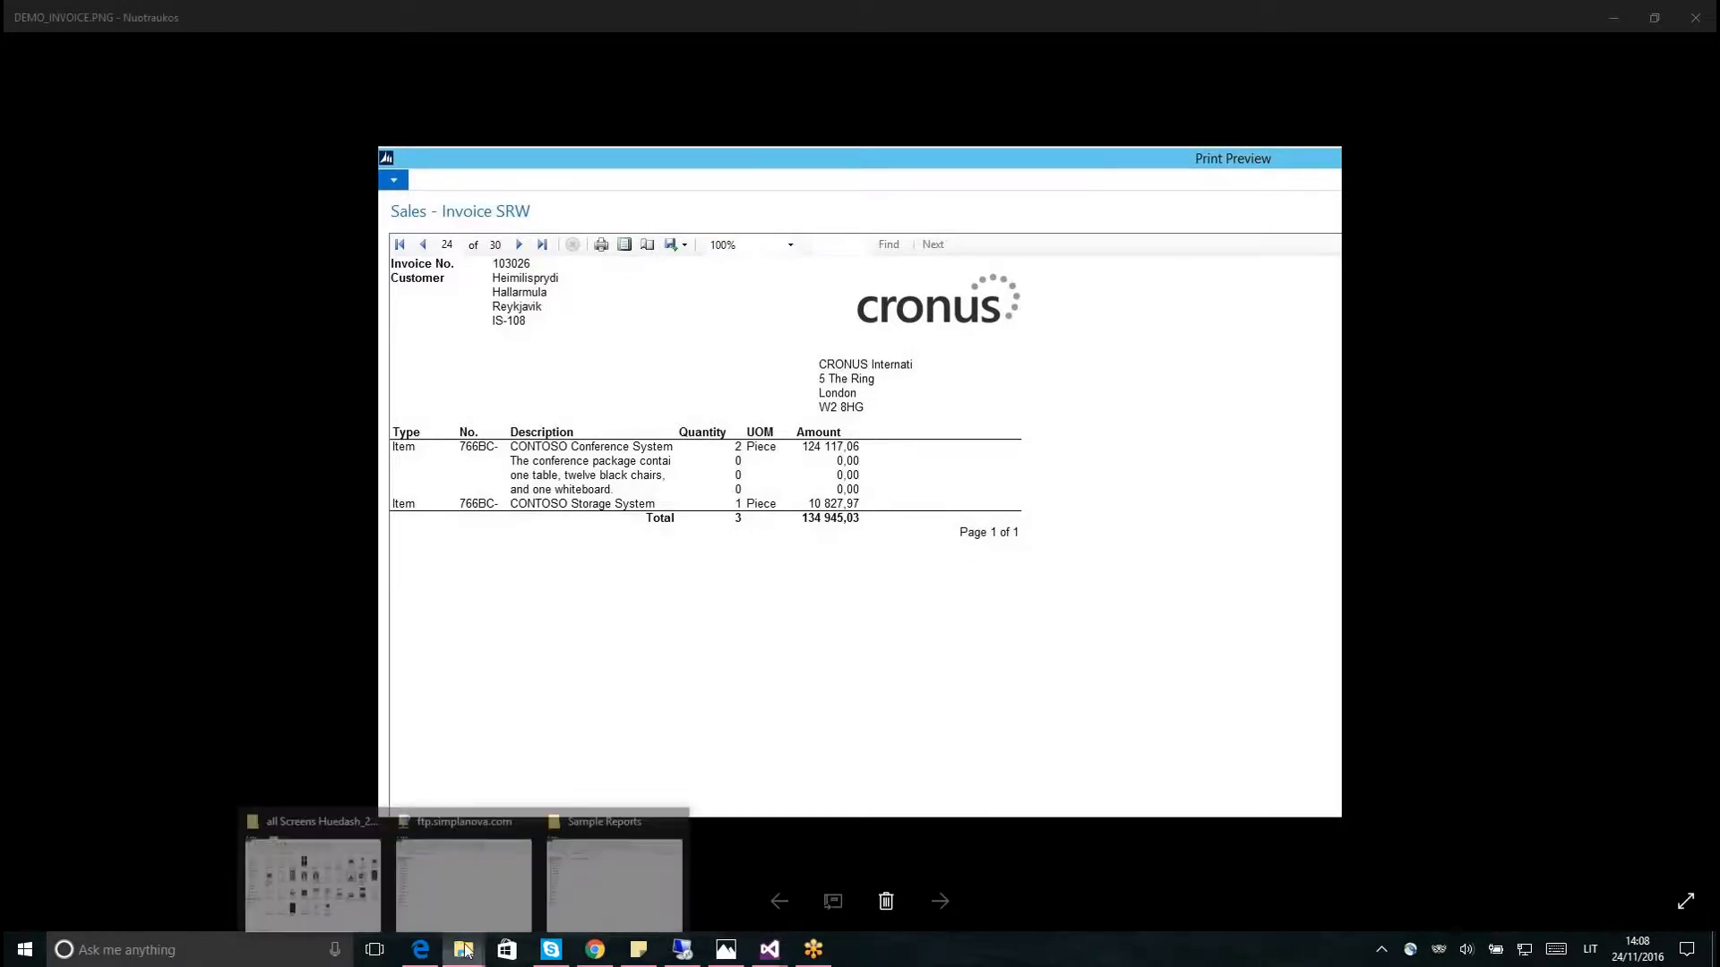
{"action": "mouse_move", "coordinate": [597, 850]}
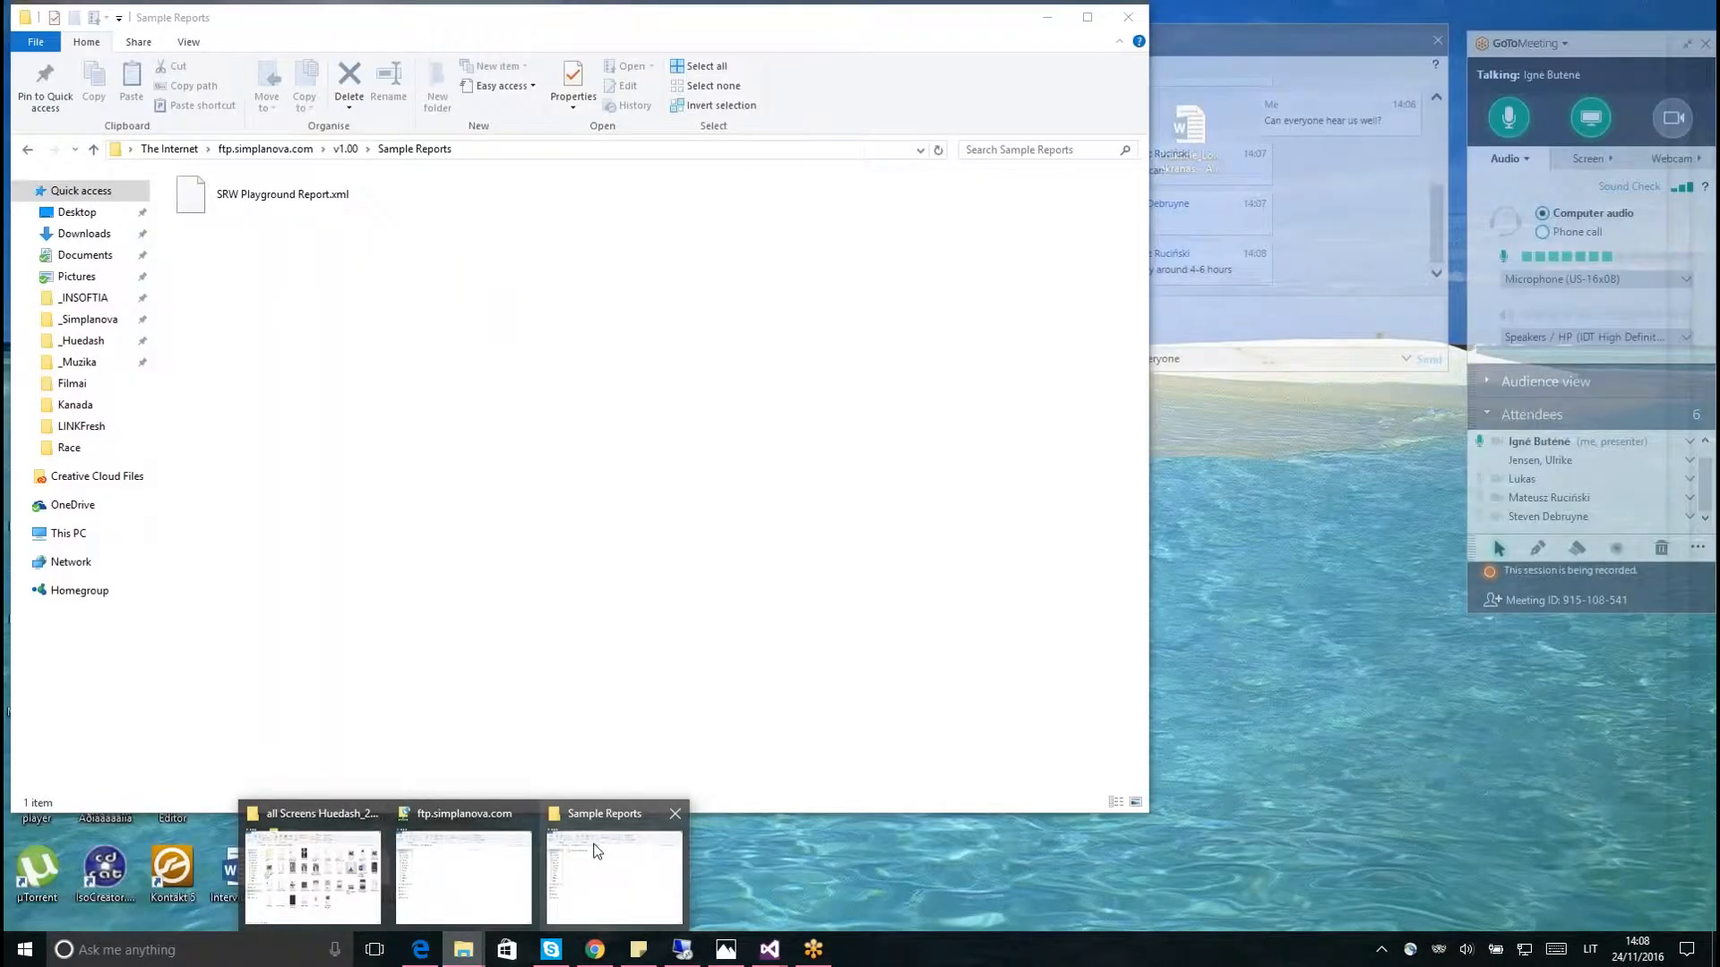
{"action": "left_click", "coordinate": [479, 855]}
{"action": "left_click_drag", "start_coordinate": [943, 73], "coordinate": [491, 106]}
{"action": "key", "text": "Return"}
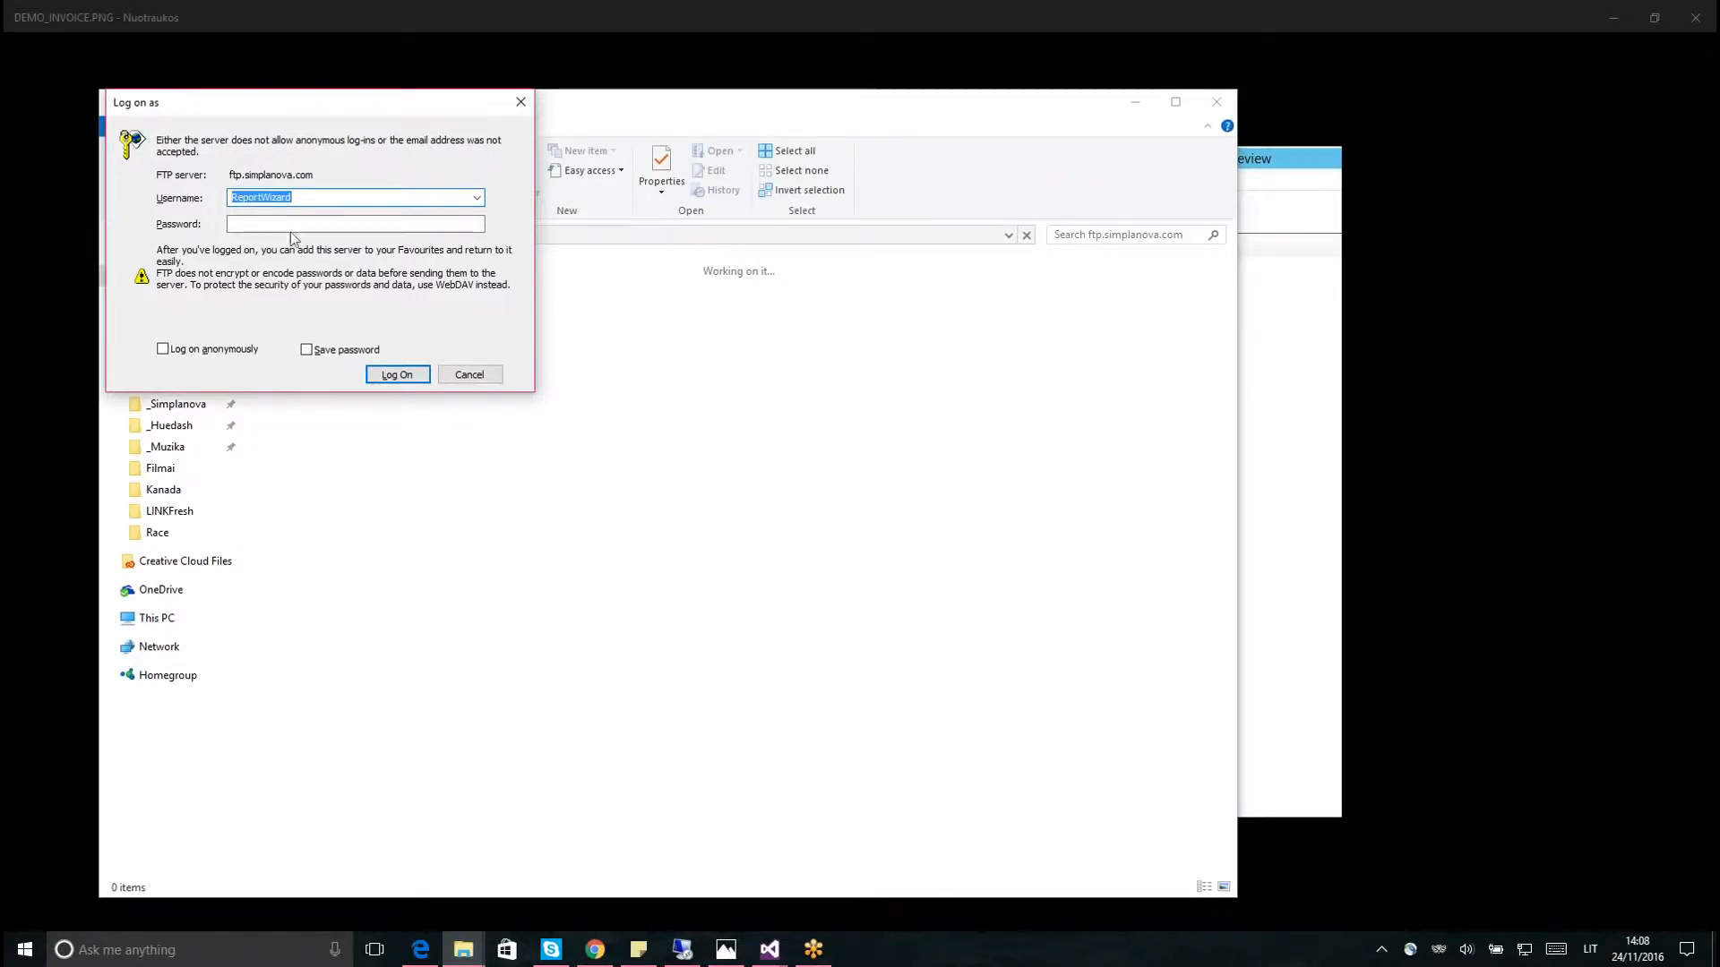
{"action": "left_click", "coordinate": [396, 374]}
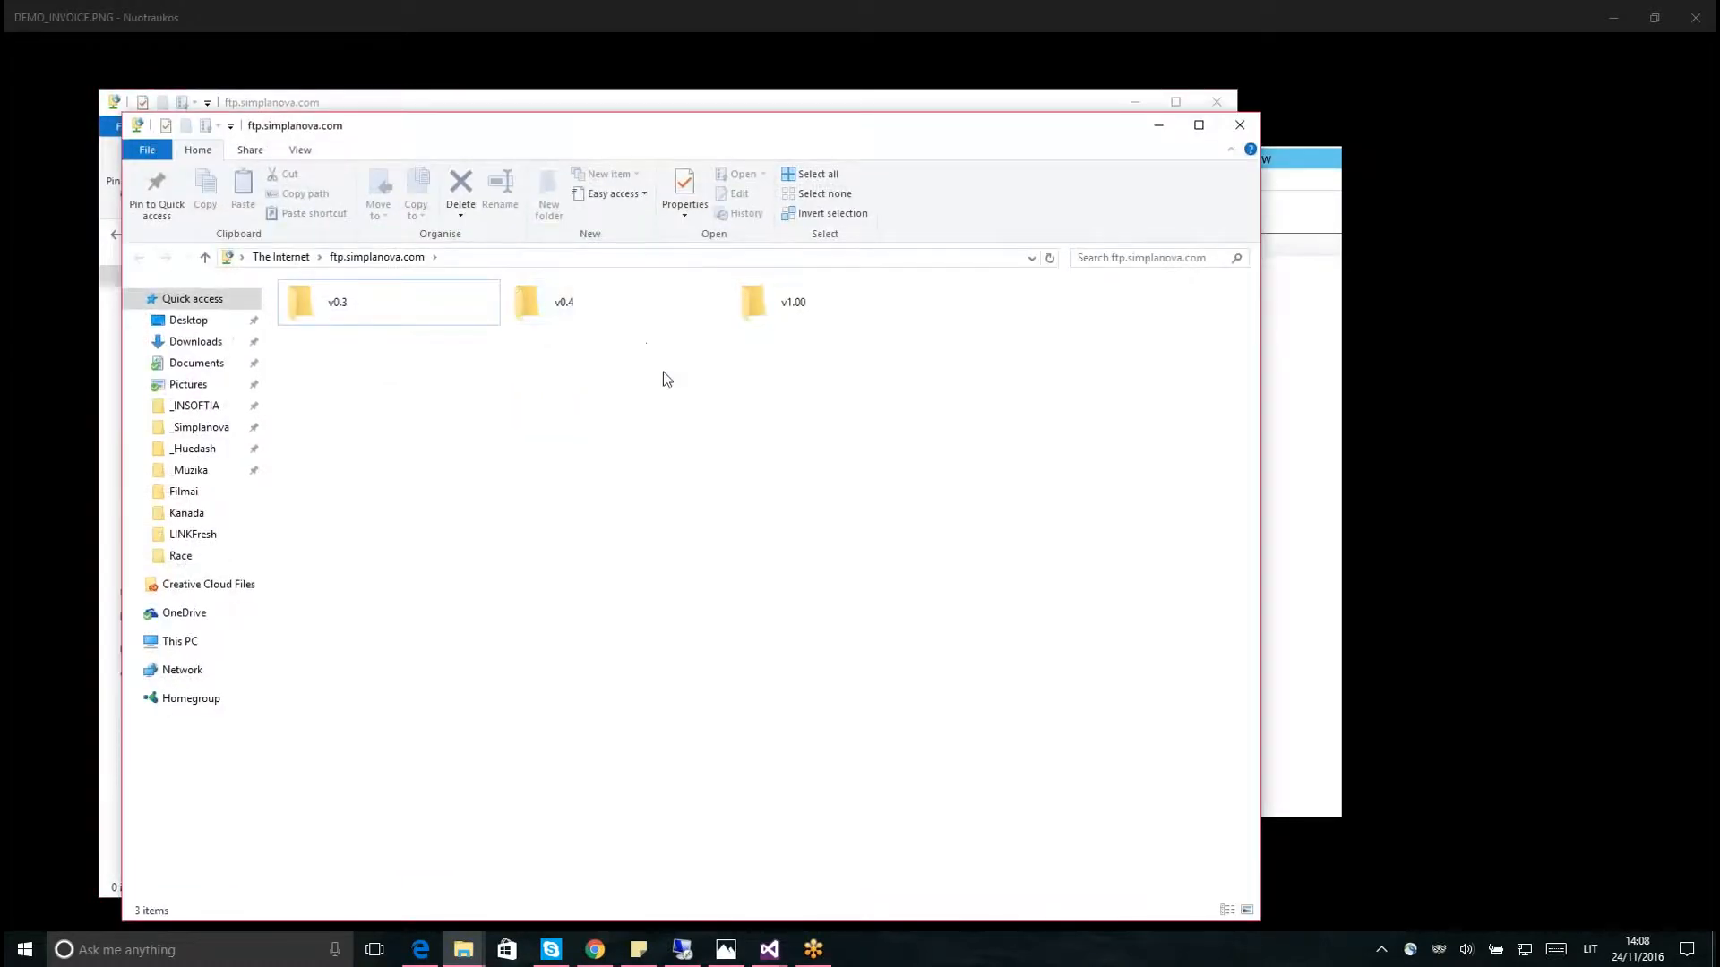
Open the v1.00 folder on the FTP server and look at the SRW release .fob file and the user manual link
{"action": "left_click", "coordinate": [768, 317]}
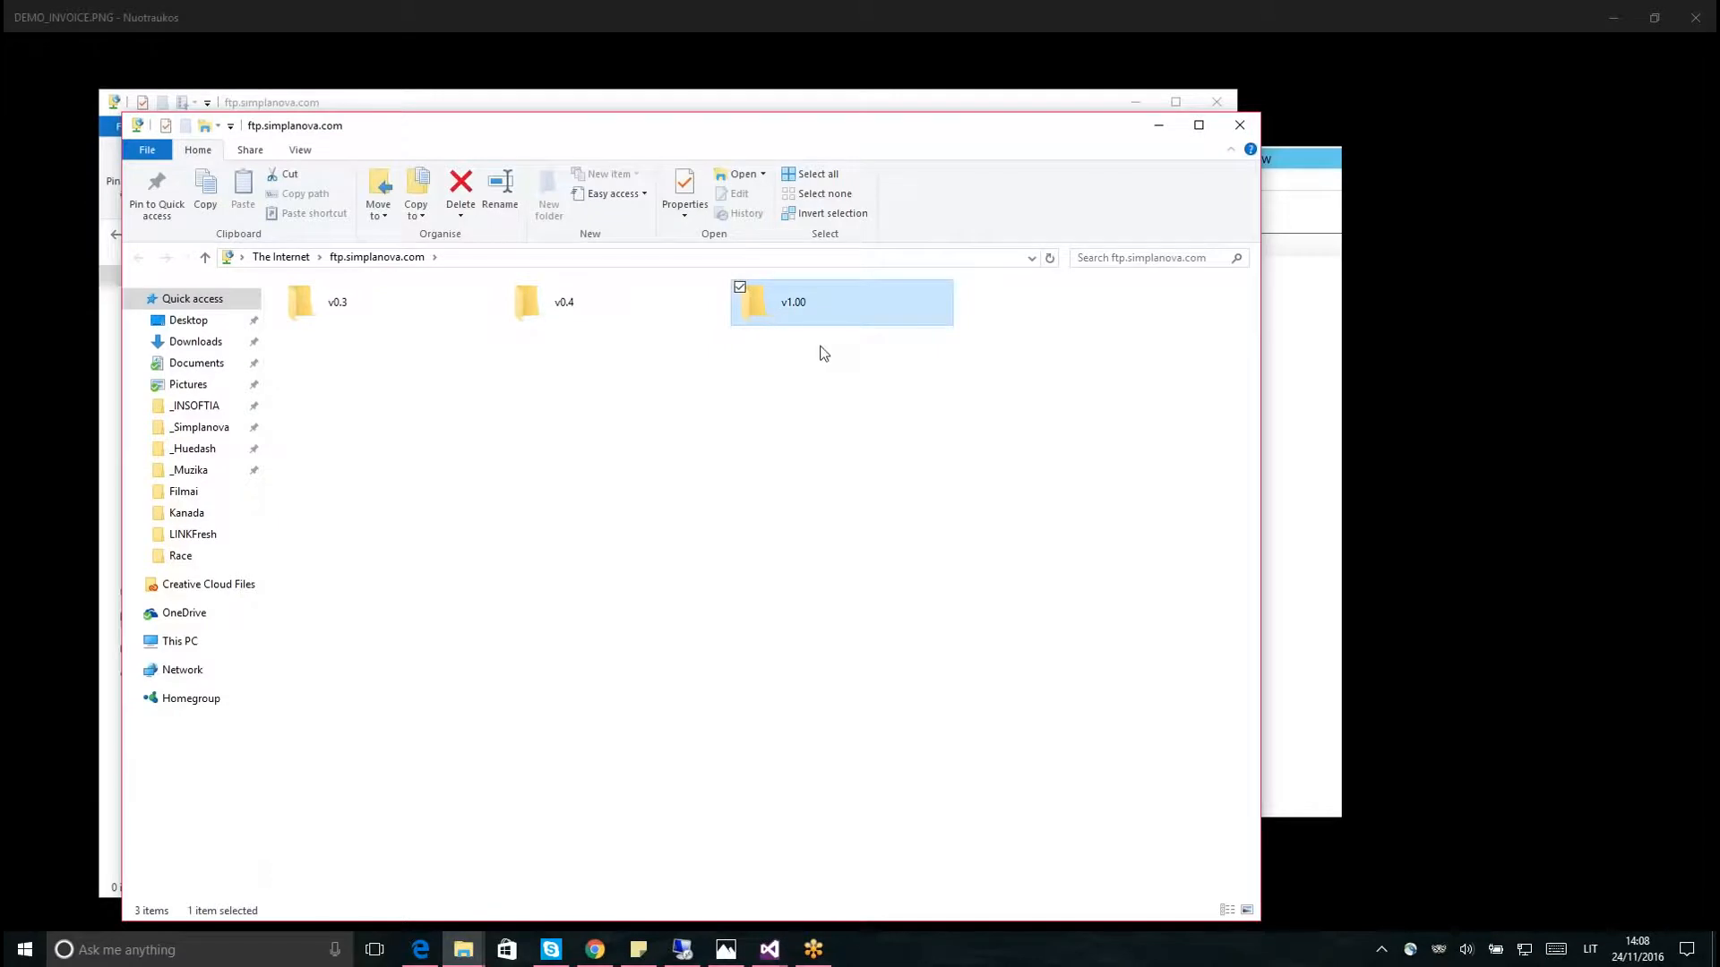
{"action": "double_click", "coordinate": [791, 309]}
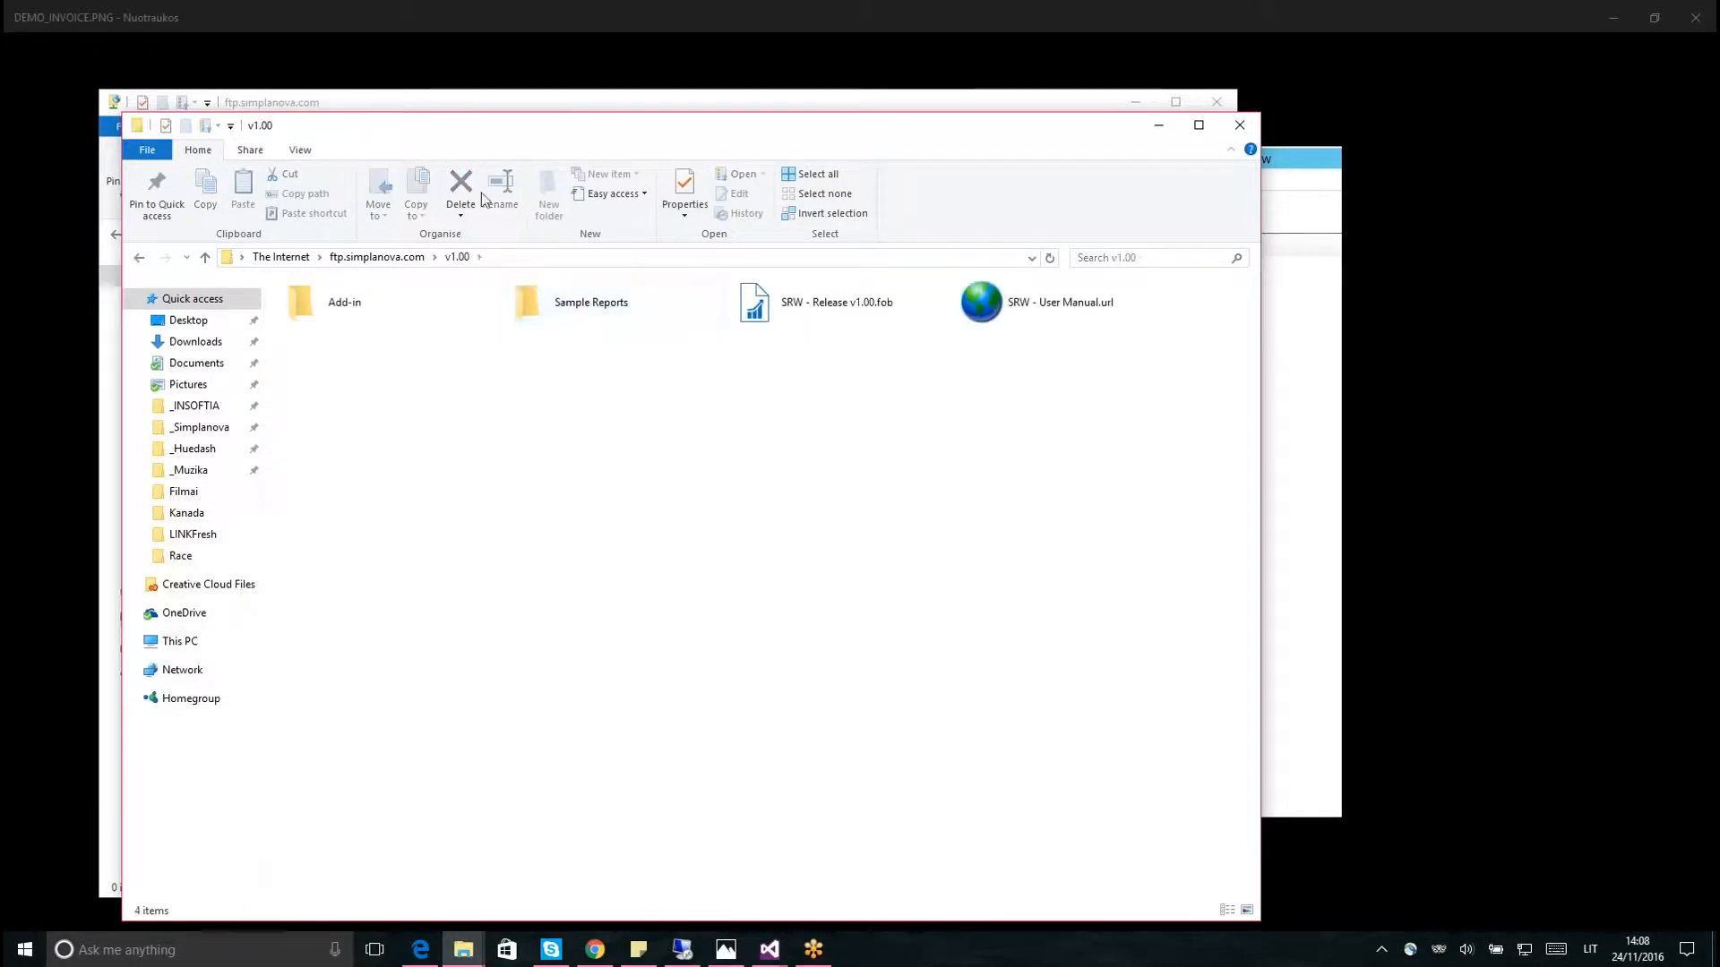
{"action": "left_click_drag", "start_coordinate": [706, 127], "coordinate": [541, 108]}
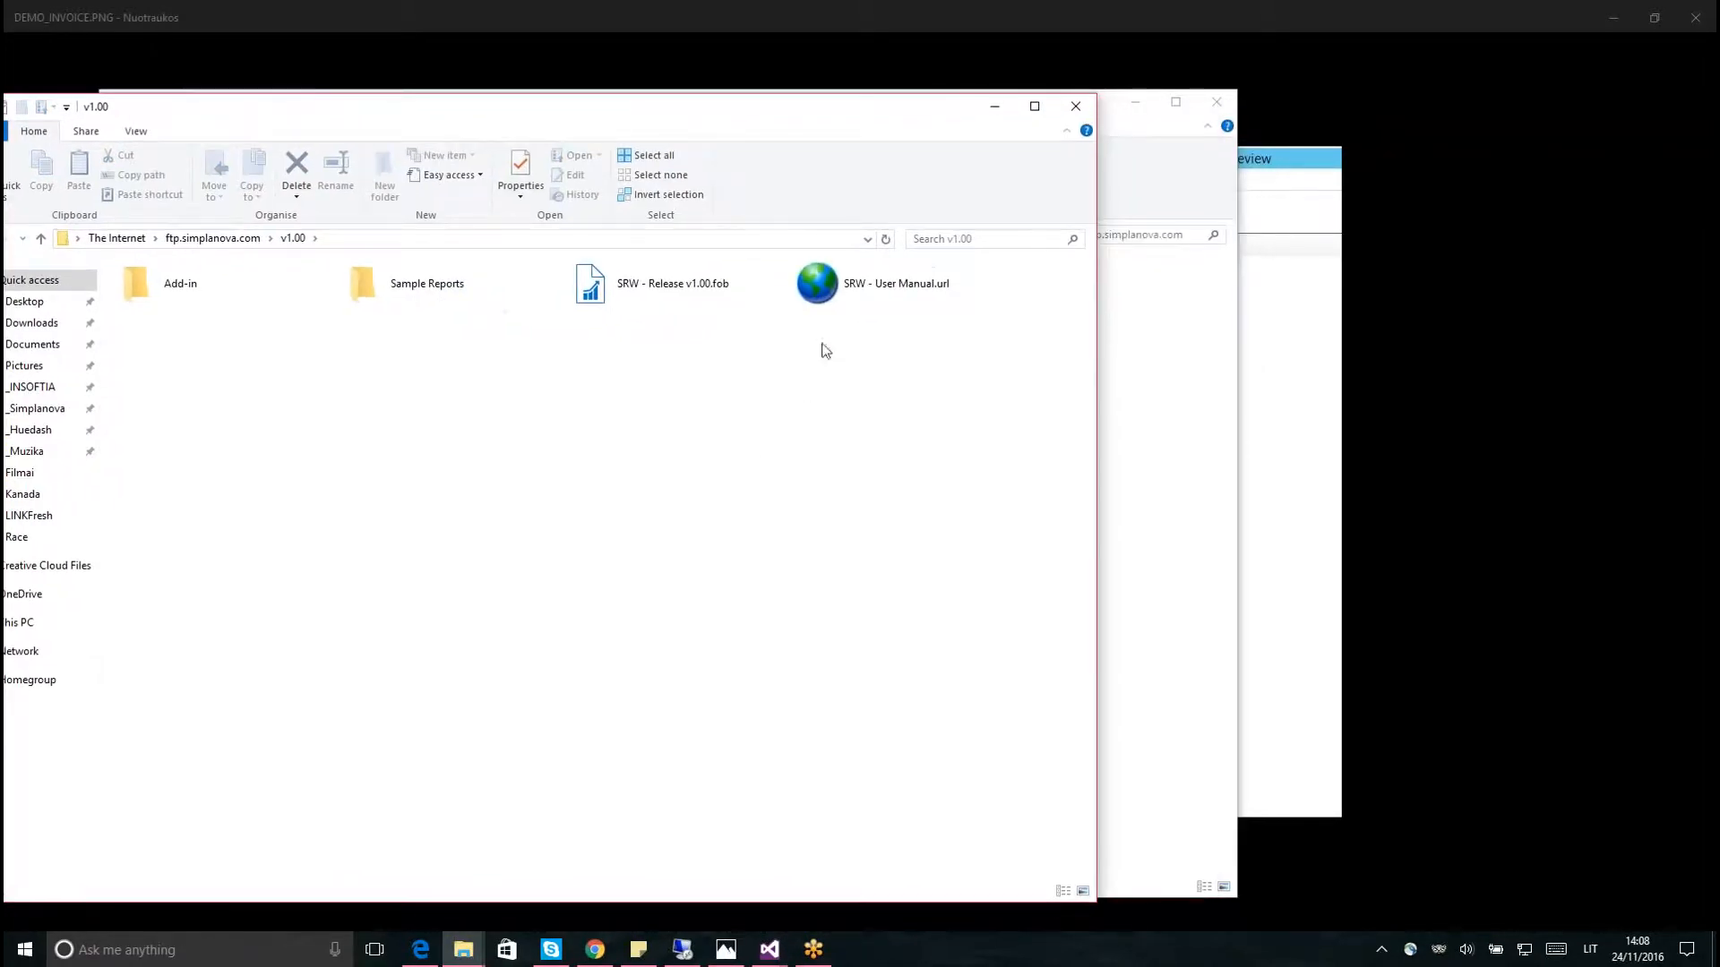
{"action": "left_click", "coordinate": [679, 293]}
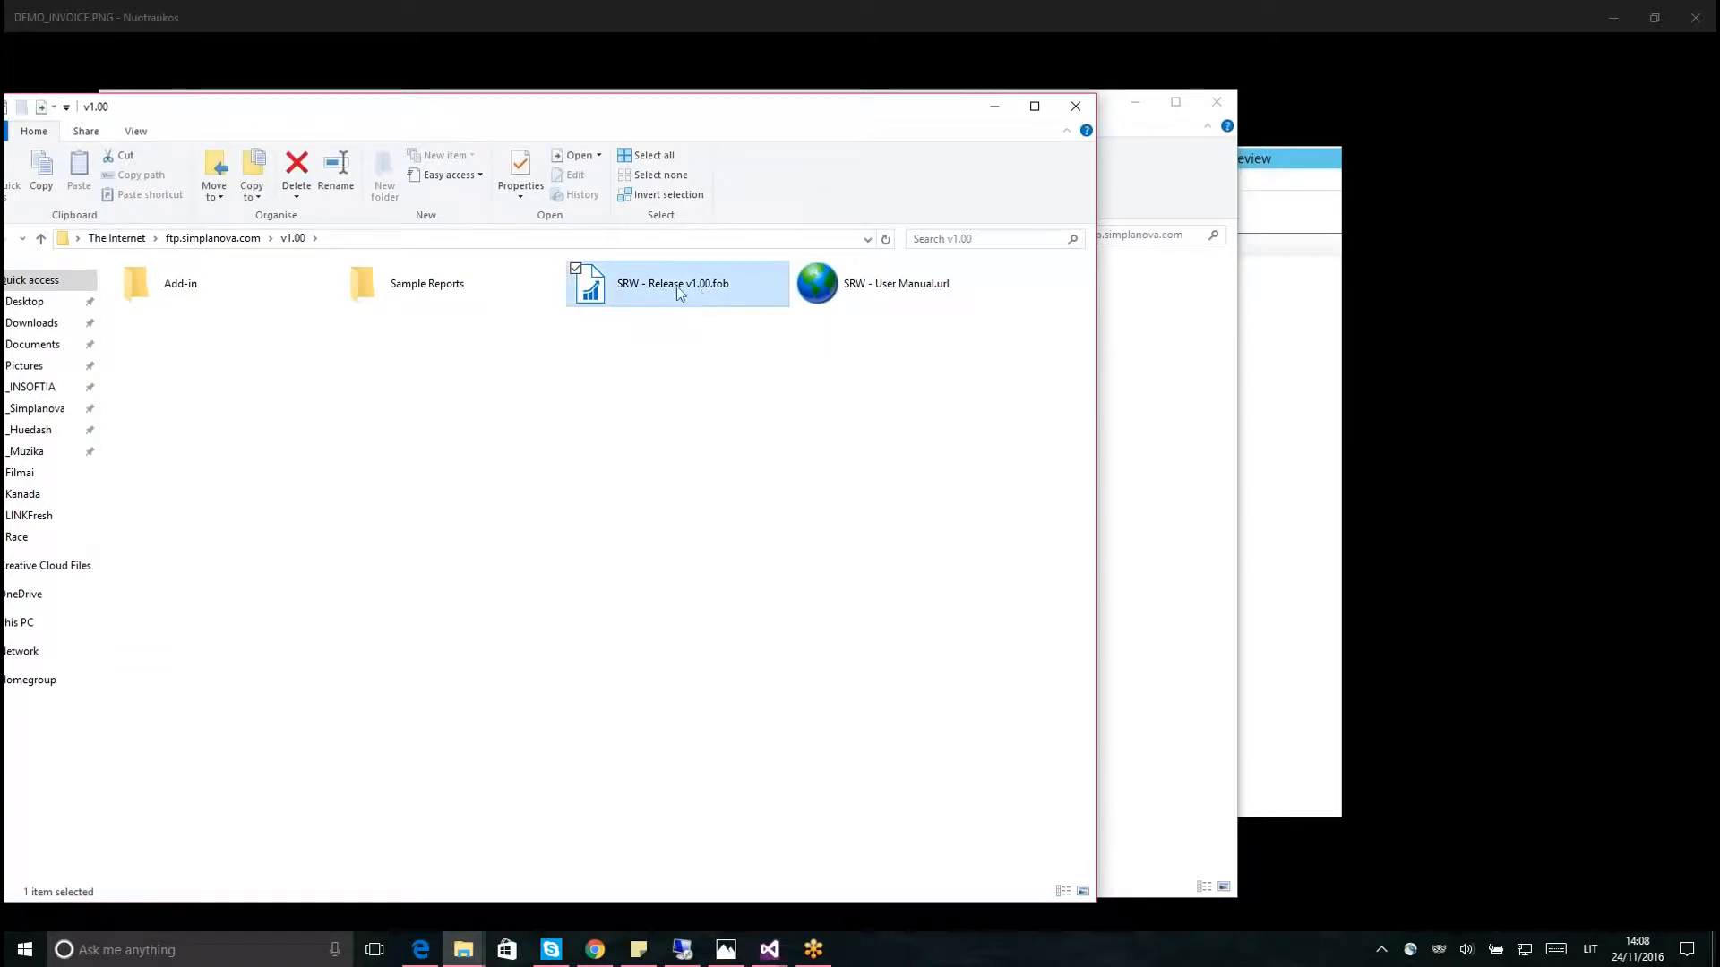
{"action": "left_click_drag", "start_coordinate": [529, 113], "coordinate": [581, 109]}
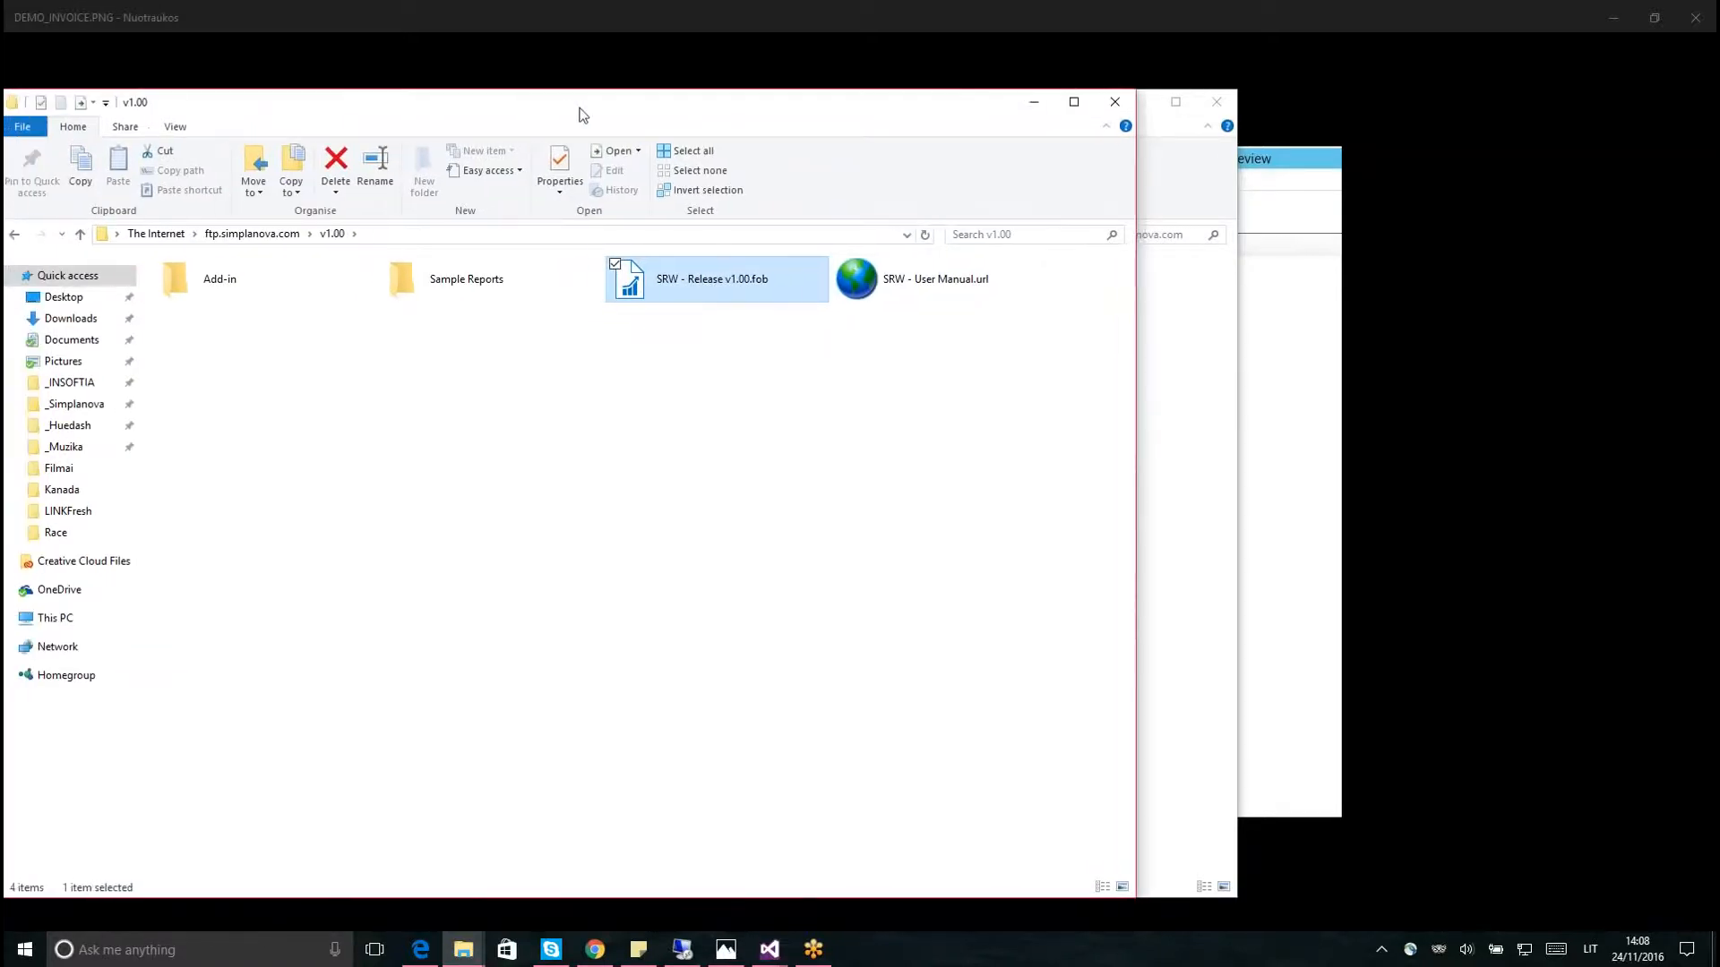
{"action": "left_click", "coordinate": [928, 295]}
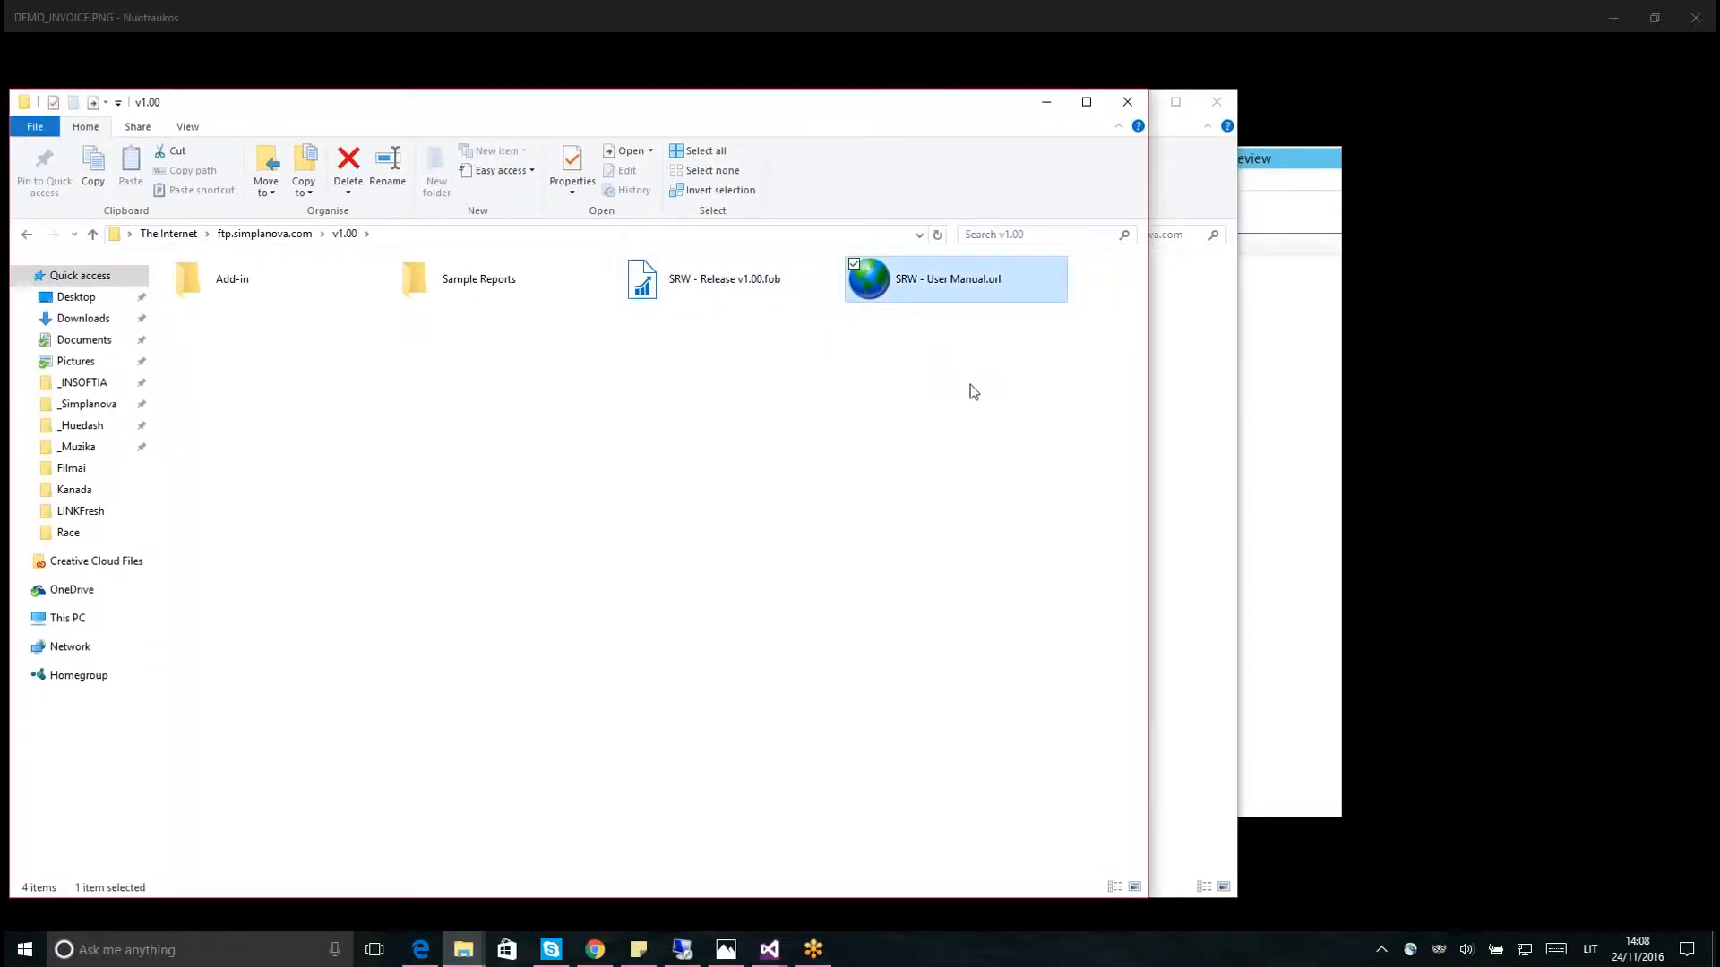
Open the Add-in folder and look inside its "NAV 2013R2 and above" subfolder
{"action": "key", "text": "Left"}
{"action": "key", "text": "Home"}
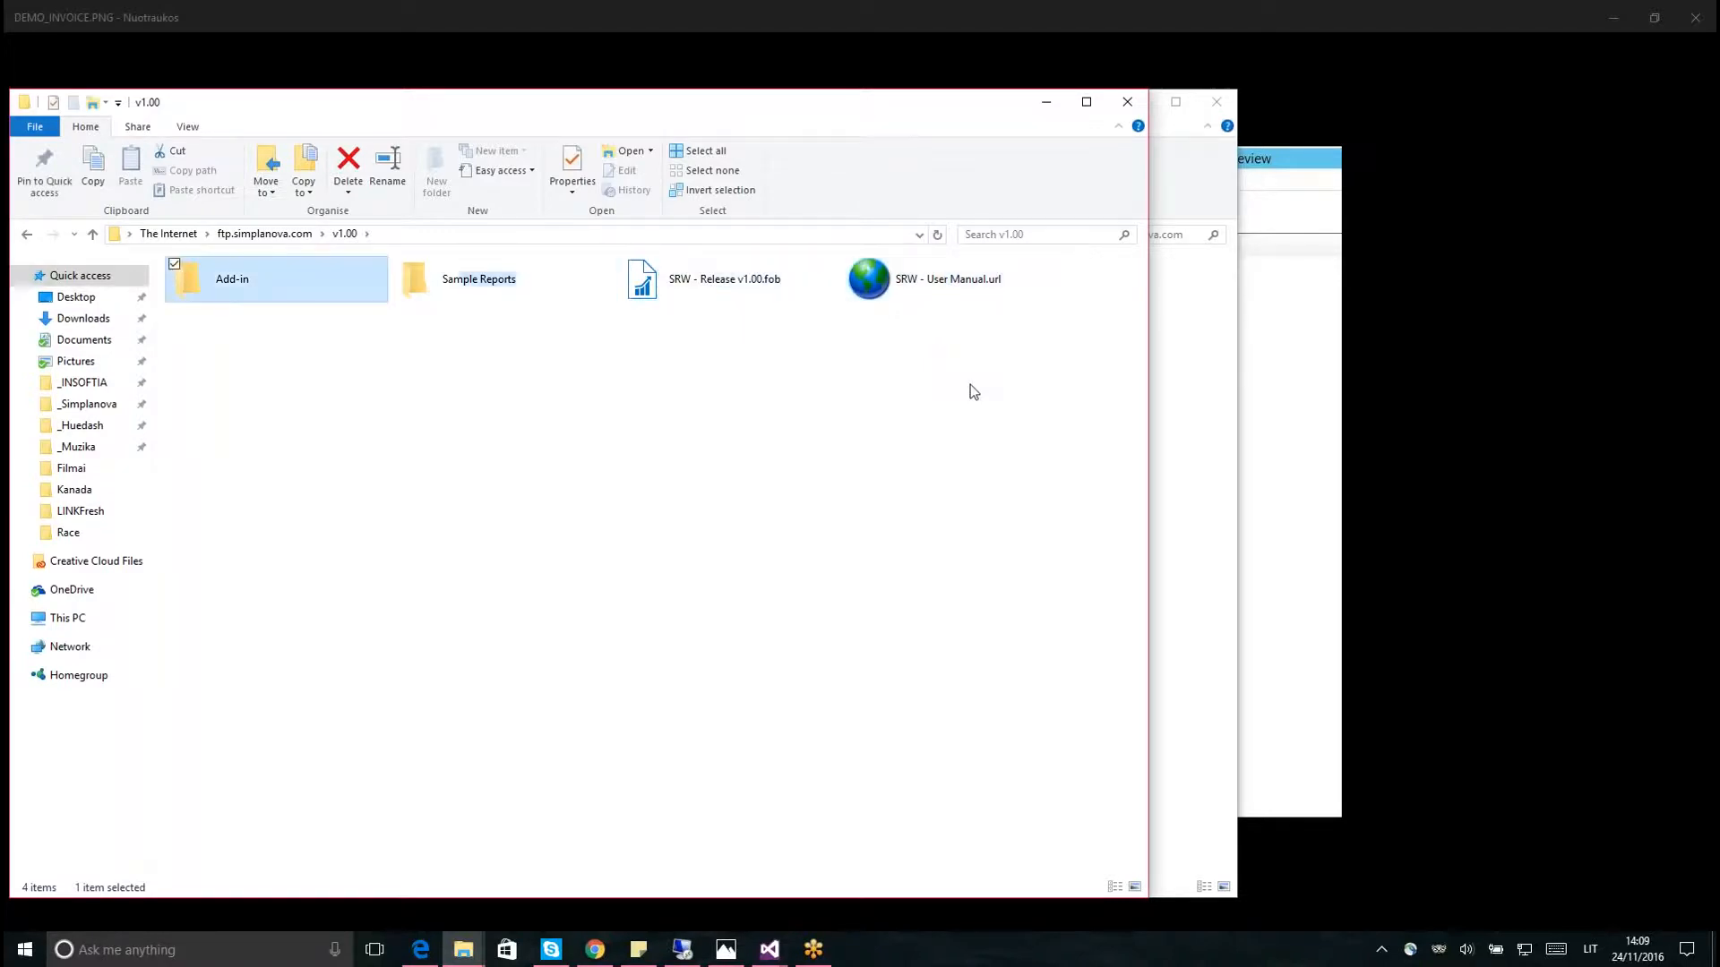
{"action": "key", "text": "Return"}
{"action": "key", "text": "End"}
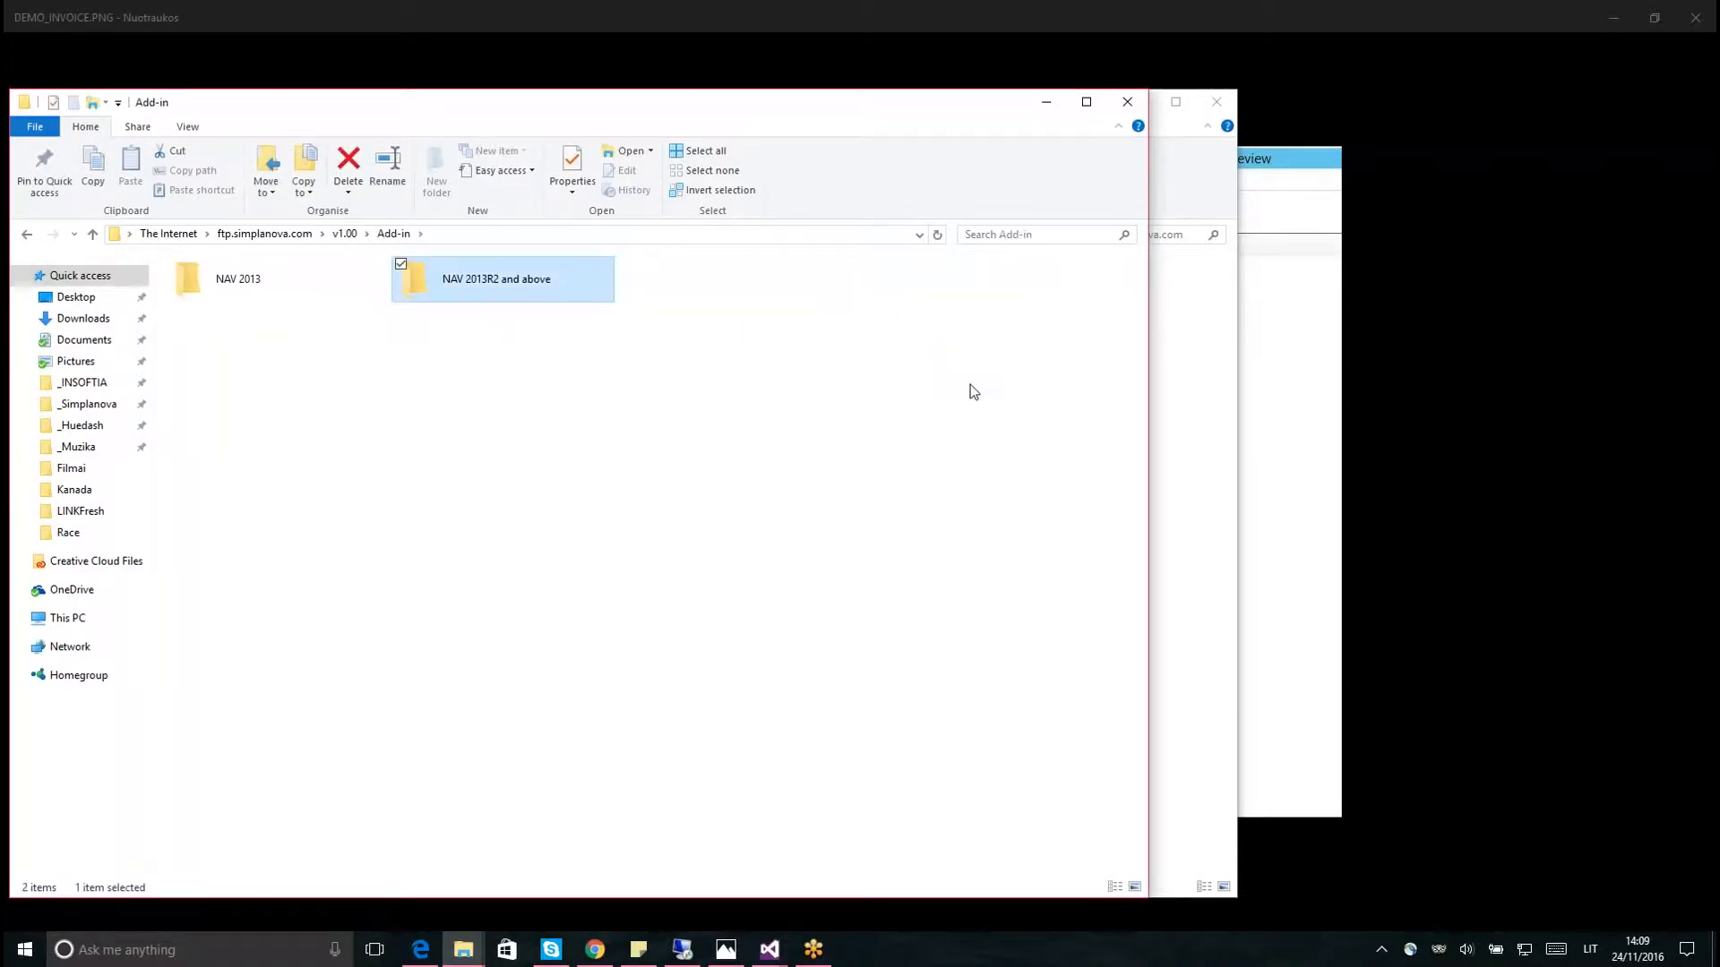
{"action": "key", "text": "Return"}
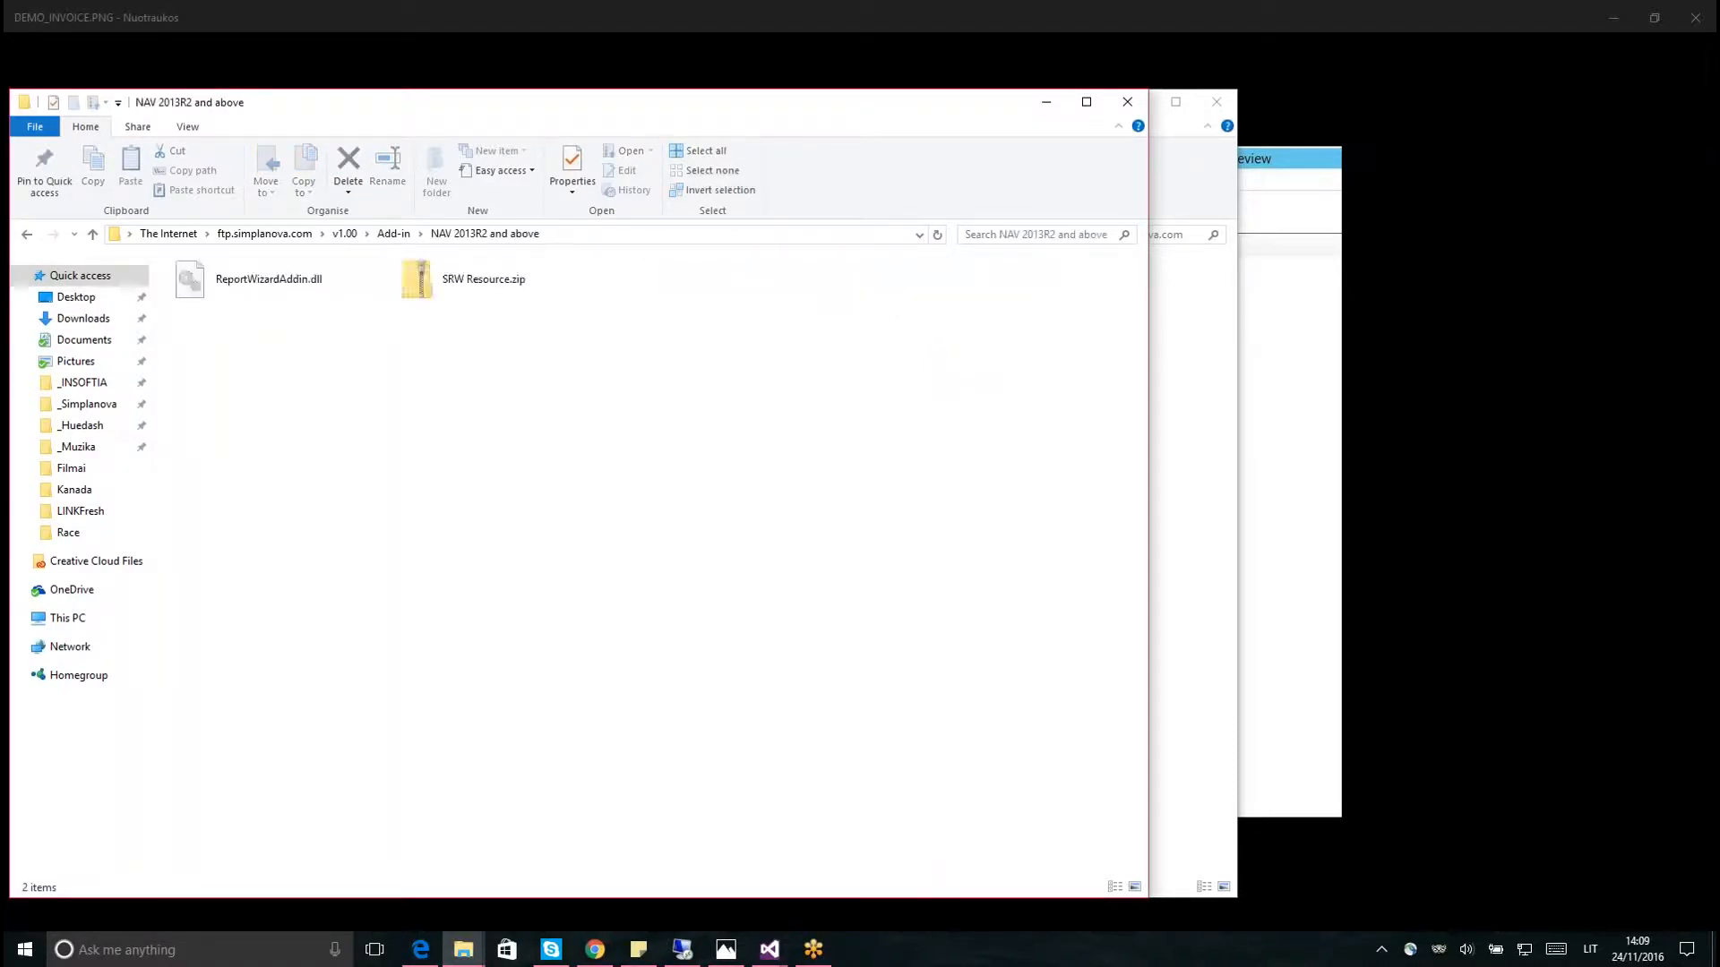
Go back to v1.00, look inside the Sample Reports folder, and return to v1.00
{"action": "key", "text": "BackSpace"}
{"action": "key", "text": "BackSpace"}
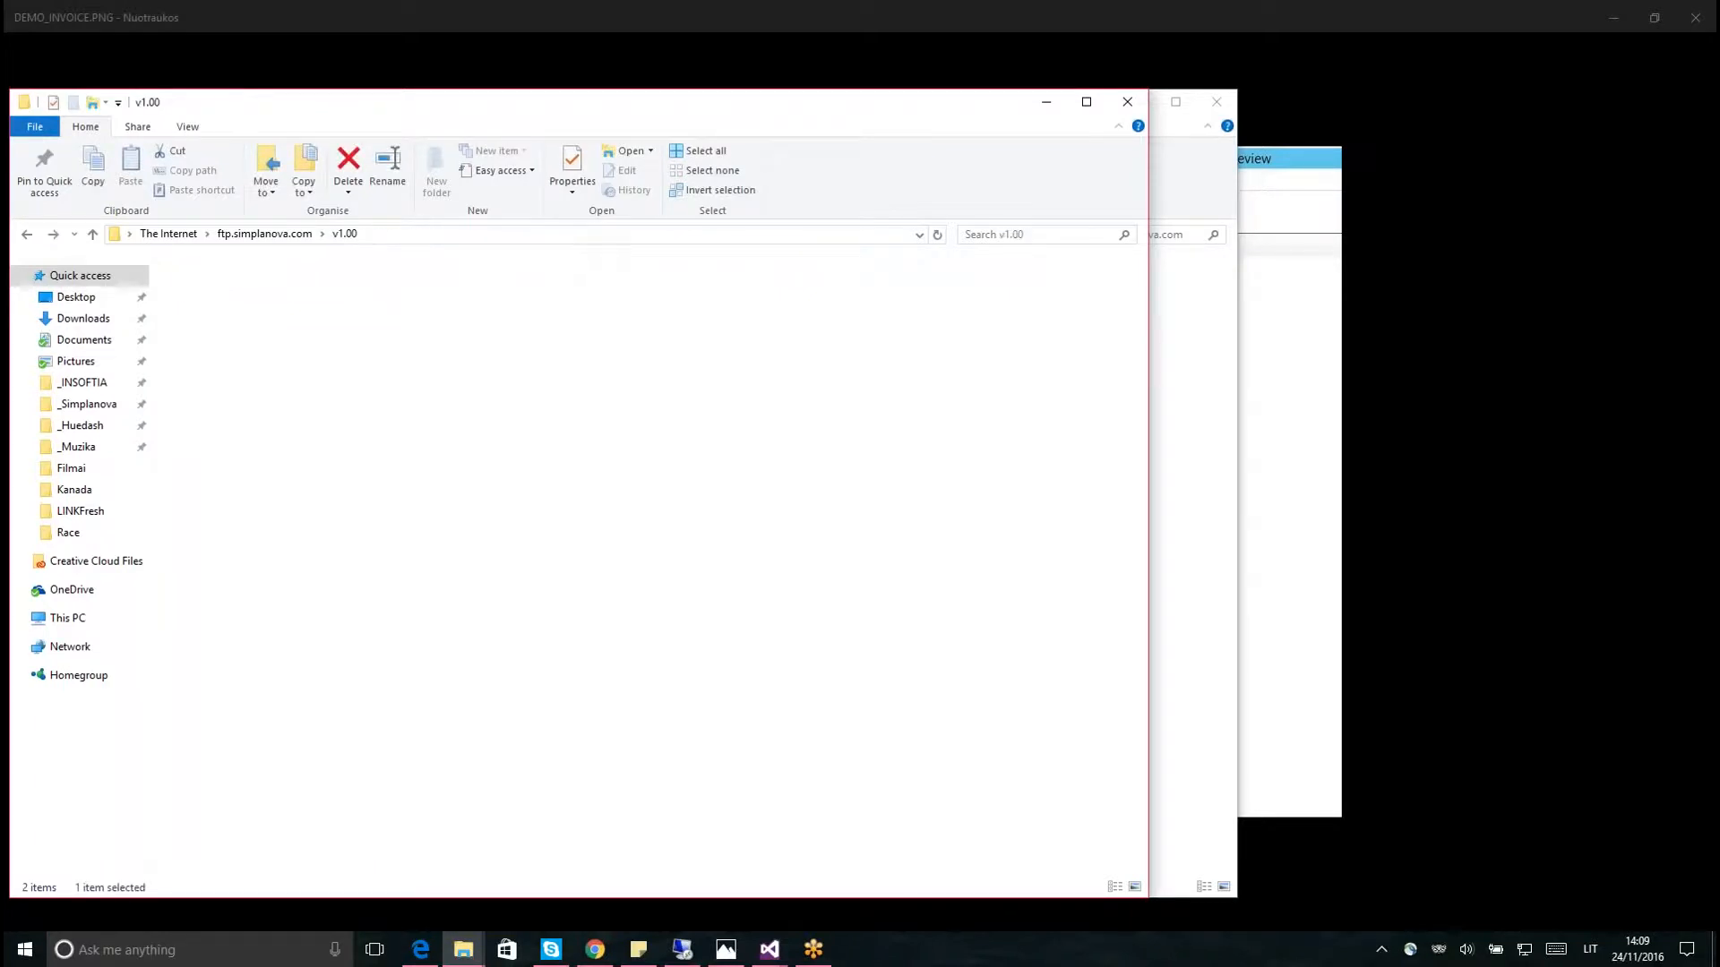
{"action": "key", "text": "Right"}
{"action": "key", "text": "Return"}
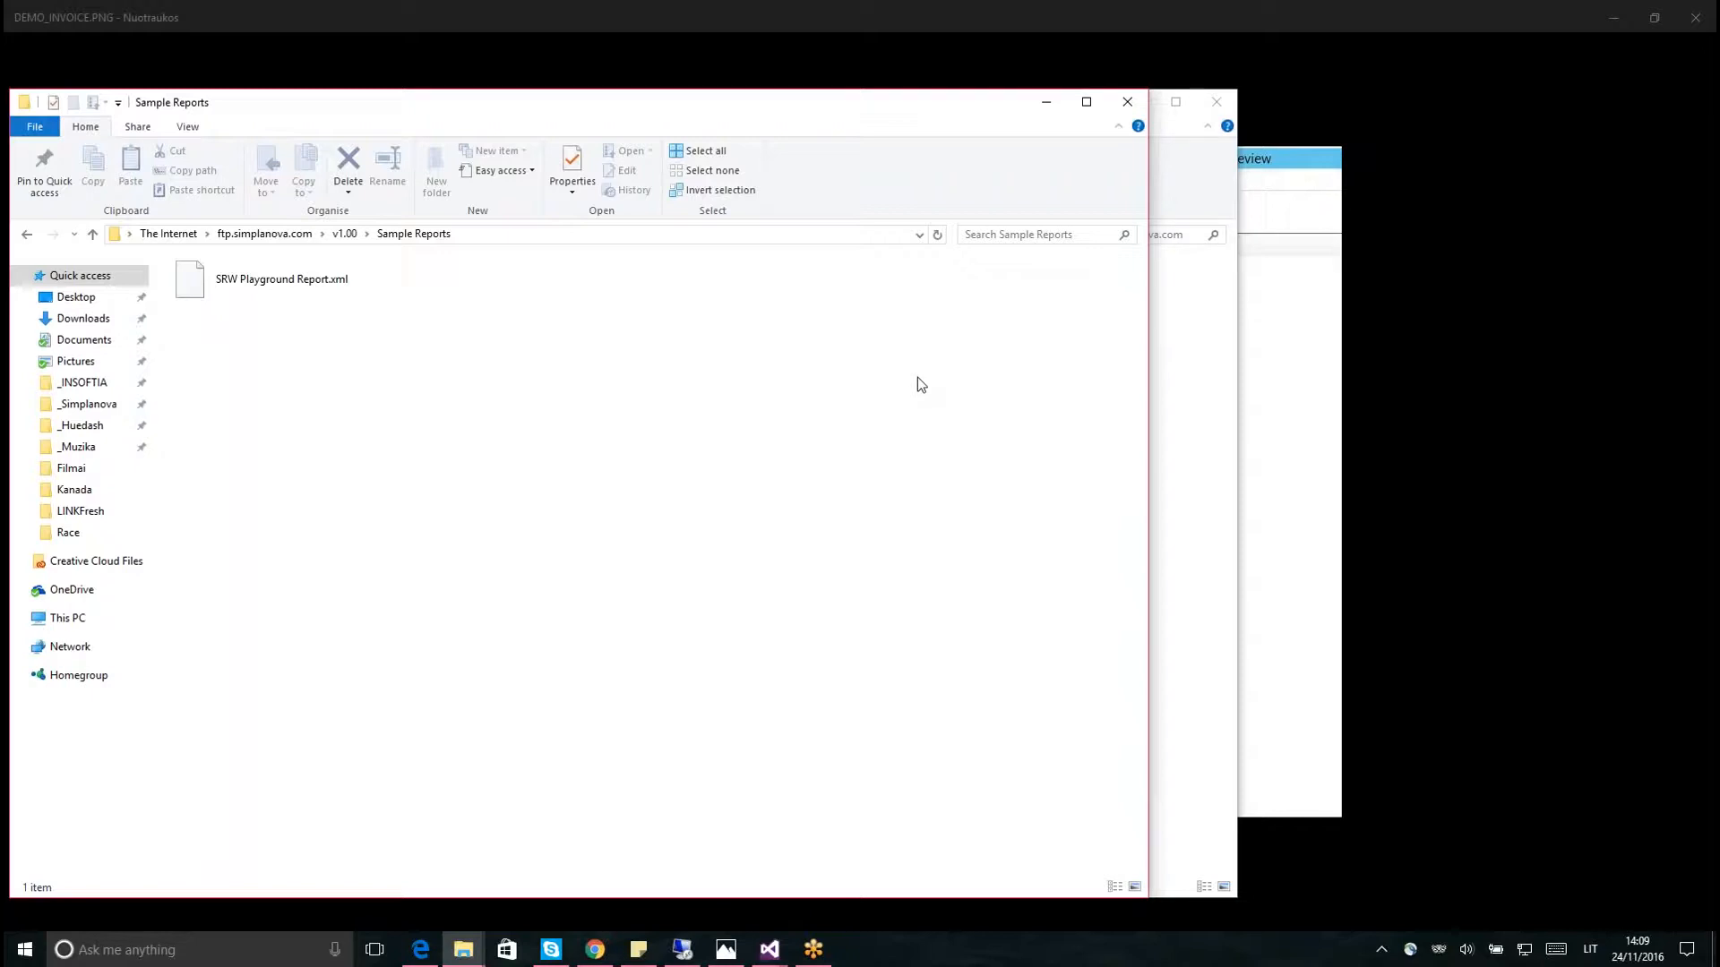
{"action": "left_click", "coordinate": [339, 235]}
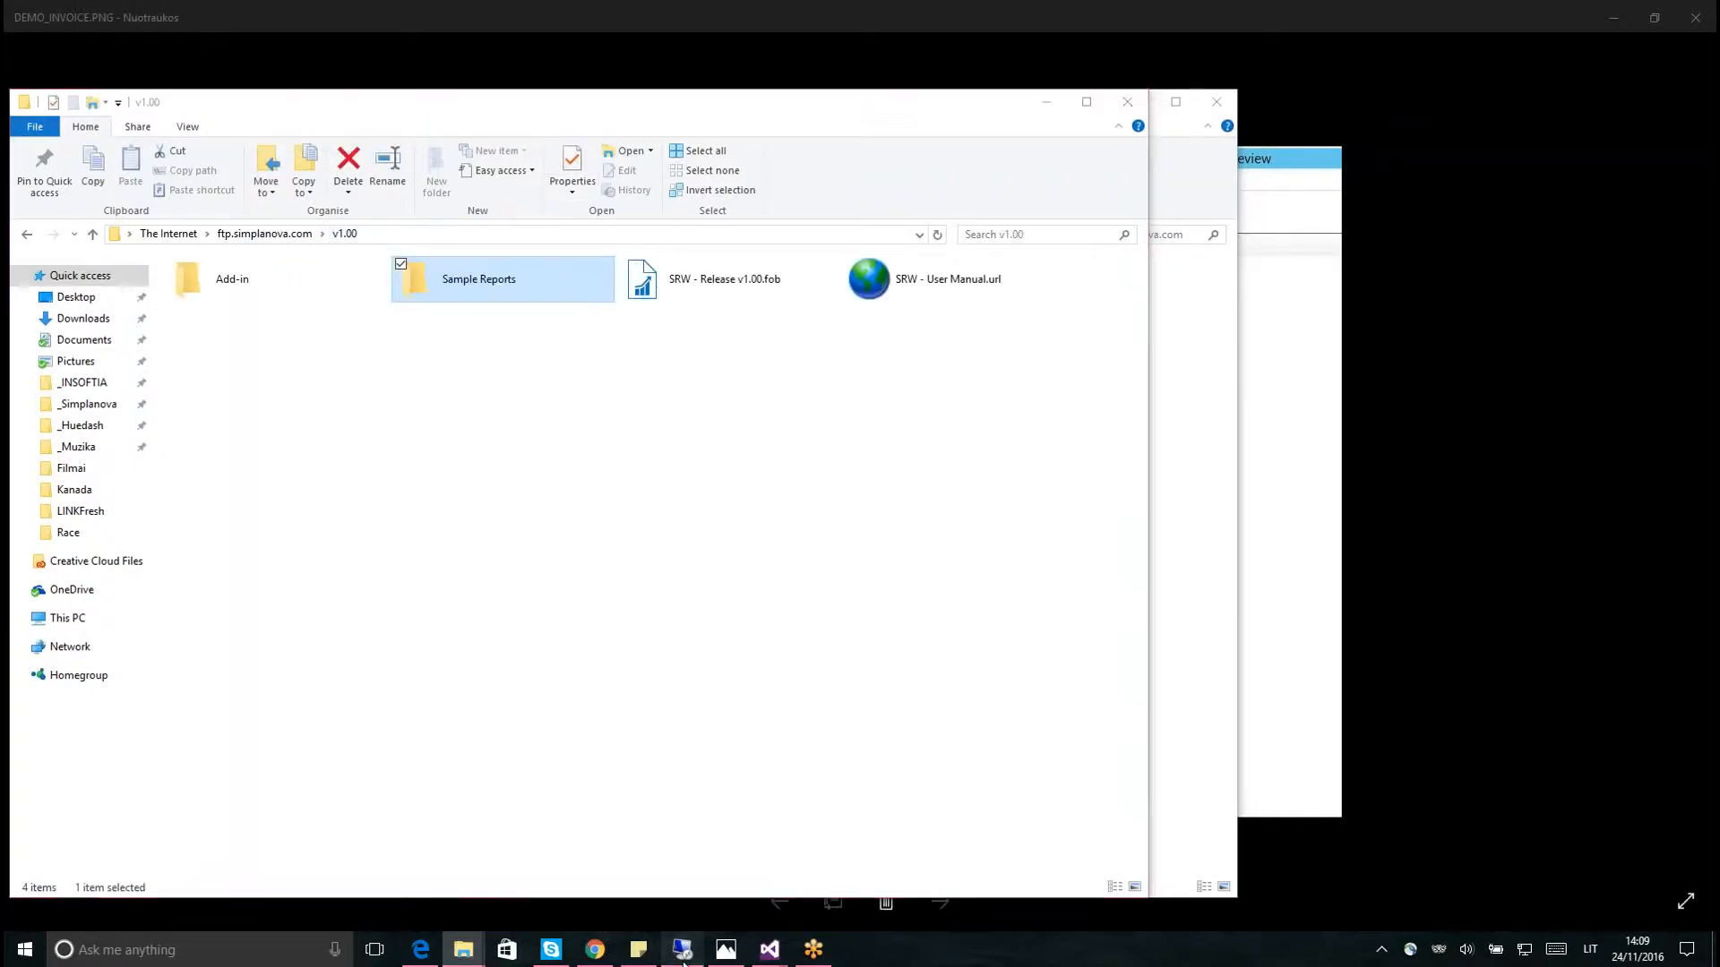
Switch to the NAV Development Environment in the remote desktop session and load "SRW - Release v1.00" from the SRW2 folder for object import
{"action": "left_click", "coordinate": [682, 957]}
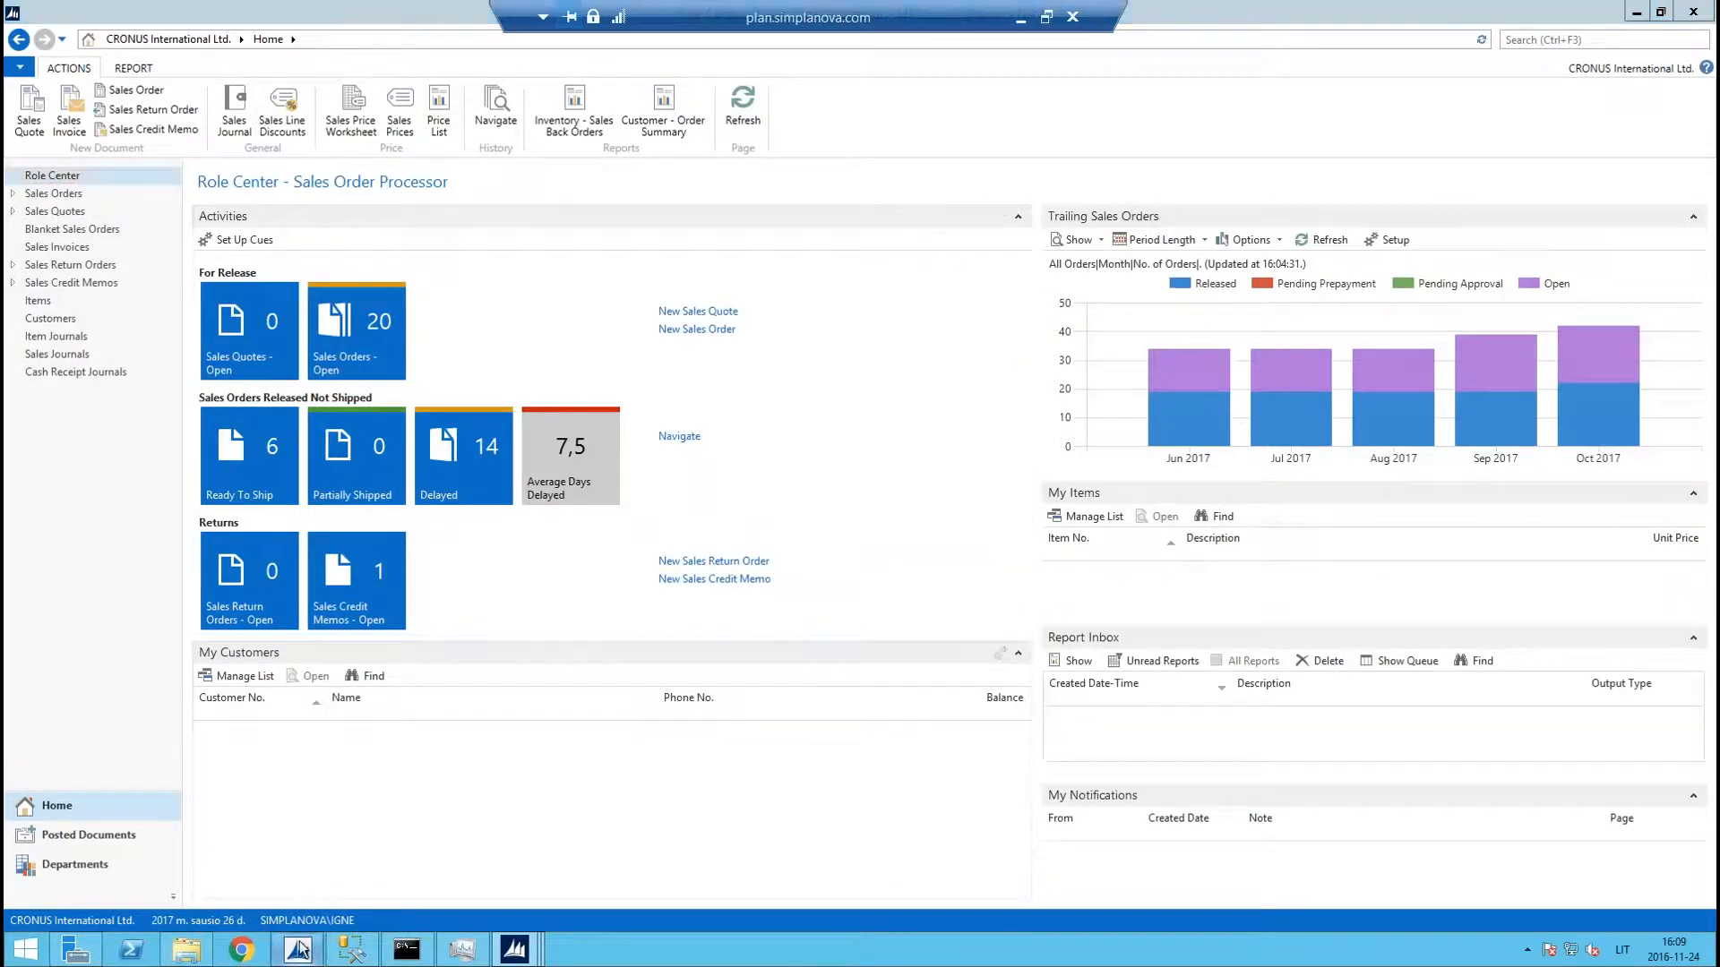
{"action": "left_click", "coordinate": [298, 948]}
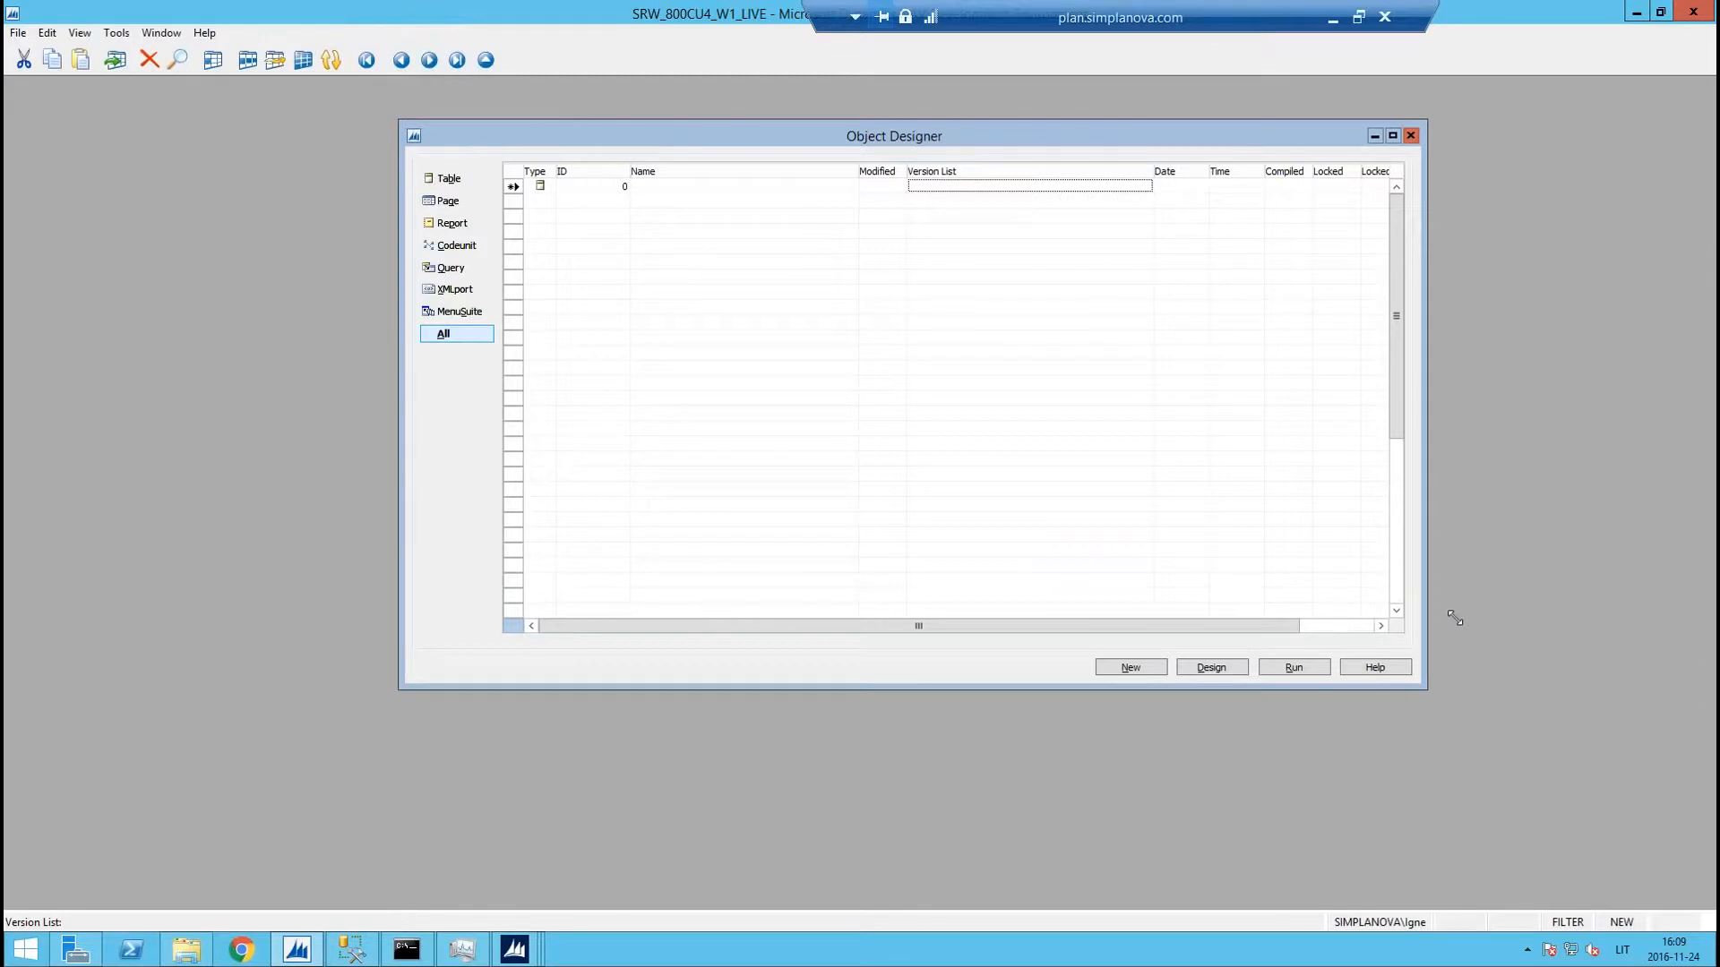
{"action": "left_click", "coordinate": [20, 33]}
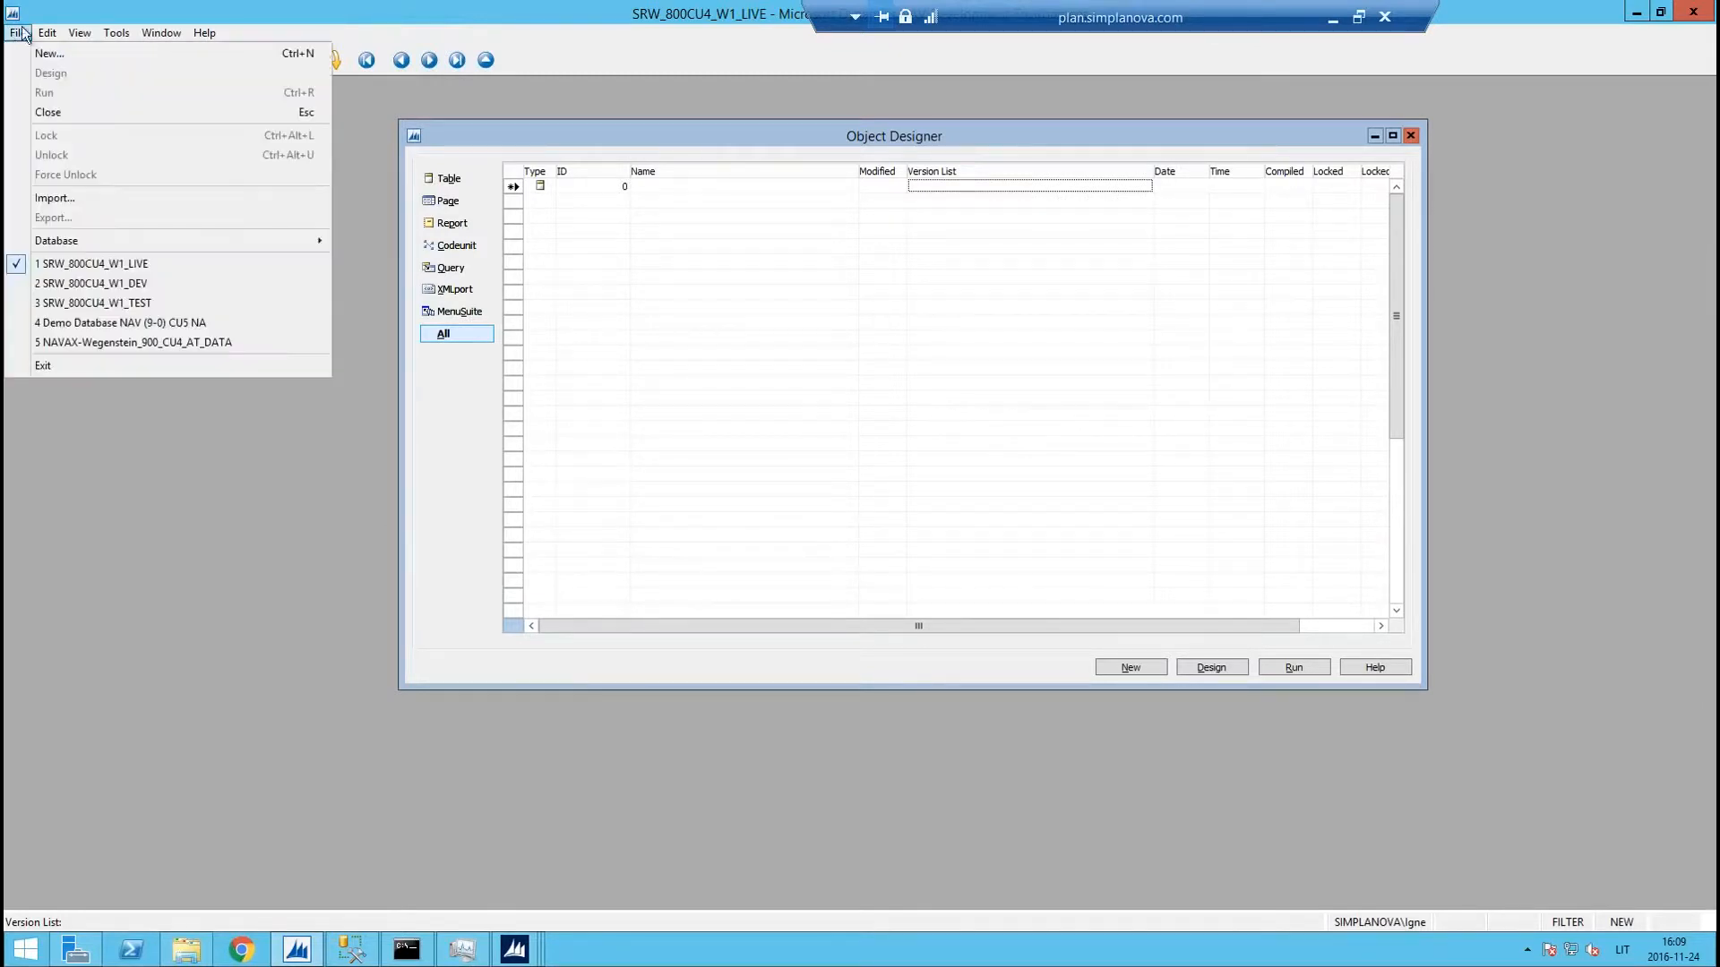
{"action": "left_click", "coordinate": [30, 198]}
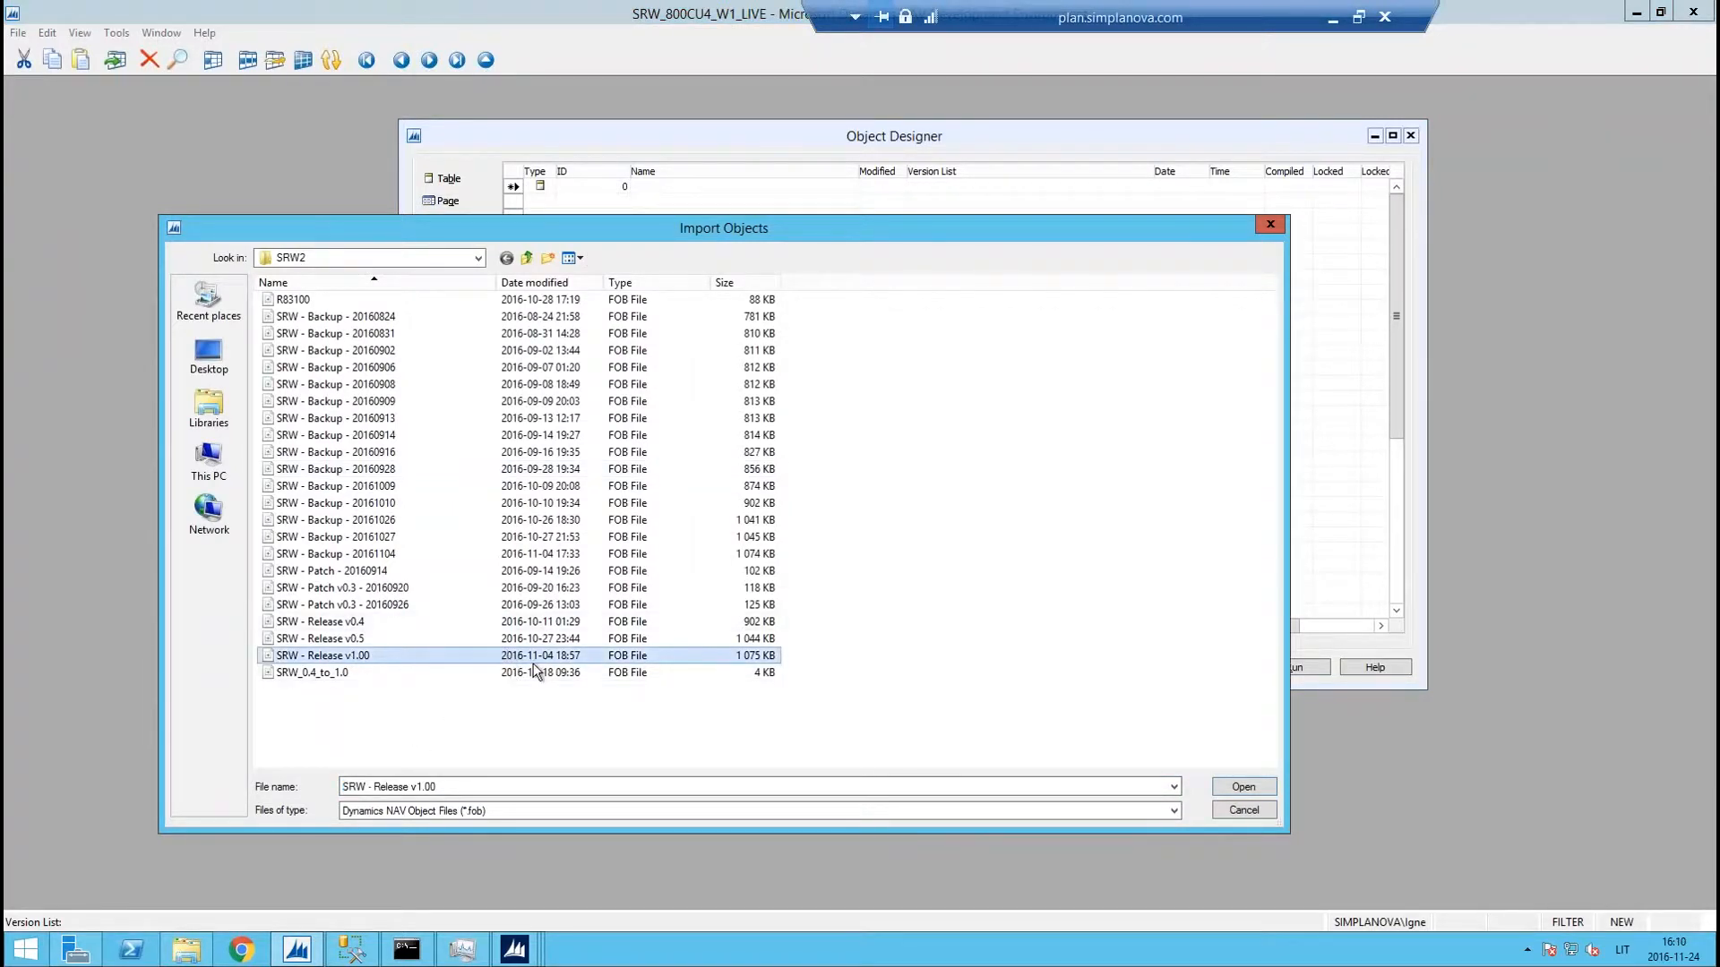
{"action": "key", "text": "Return"}
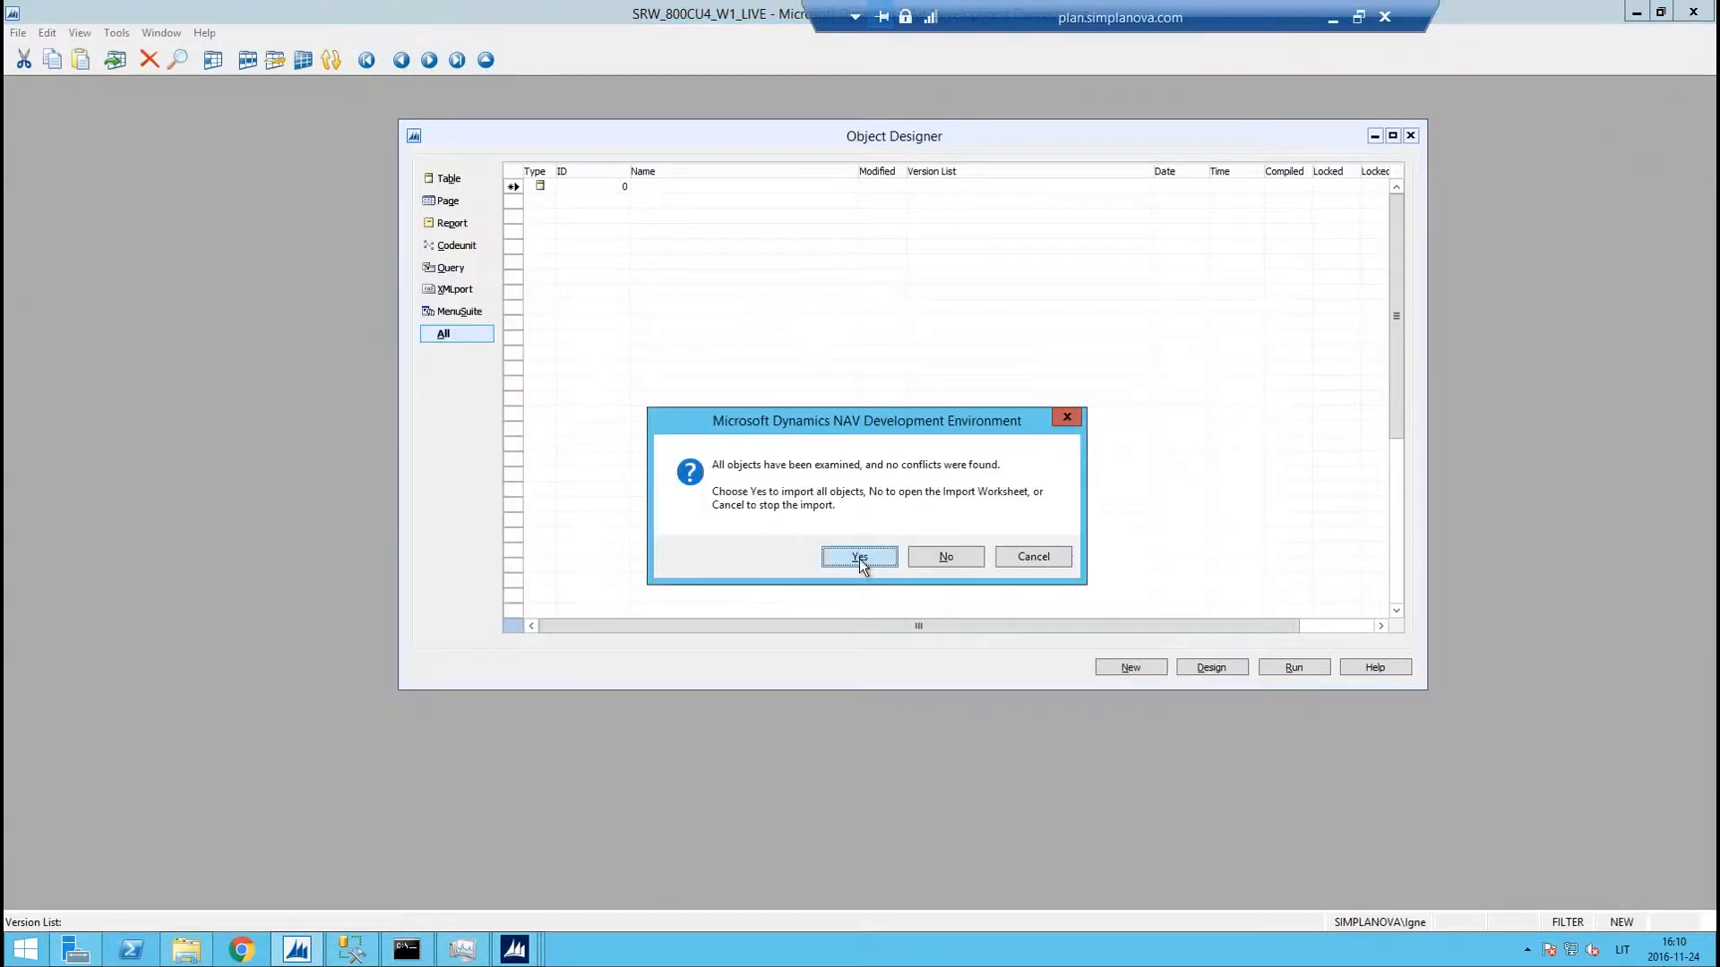
Import all objects from the release file with schema synchronization, and review the imported SRW objects in the Object Designer
{"action": "left_click", "coordinate": [858, 559]}
{"action": "left_click", "coordinate": [934, 594]}
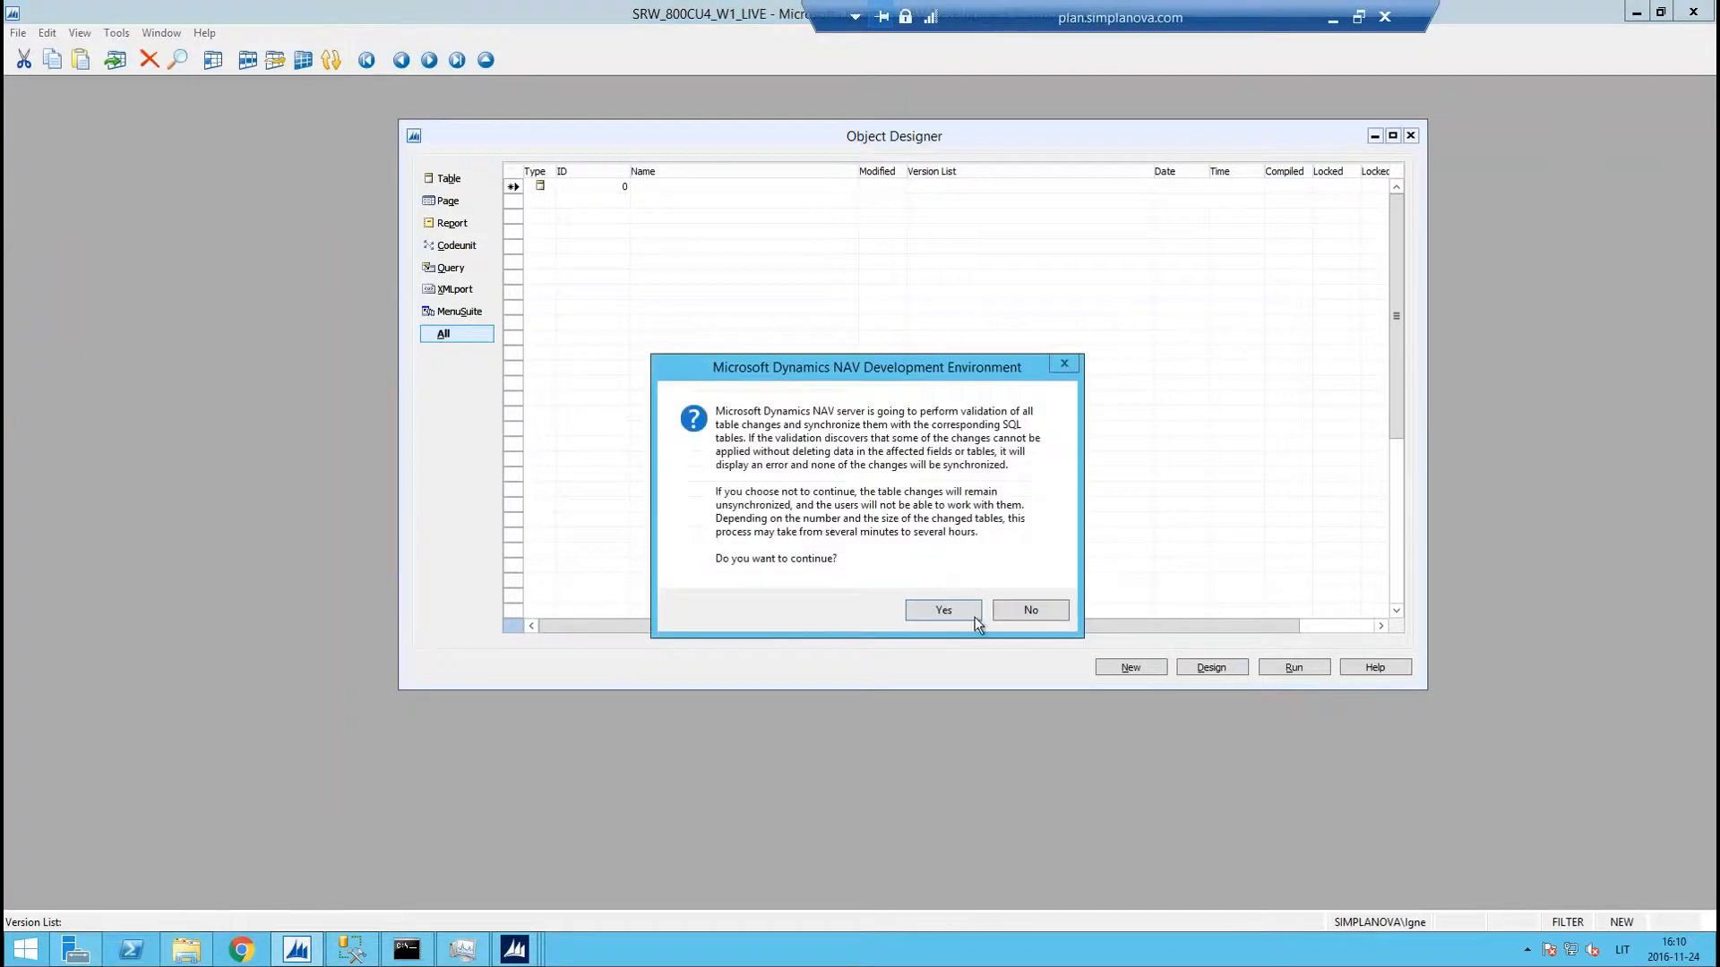
{"action": "left_click", "coordinate": [943, 610]}
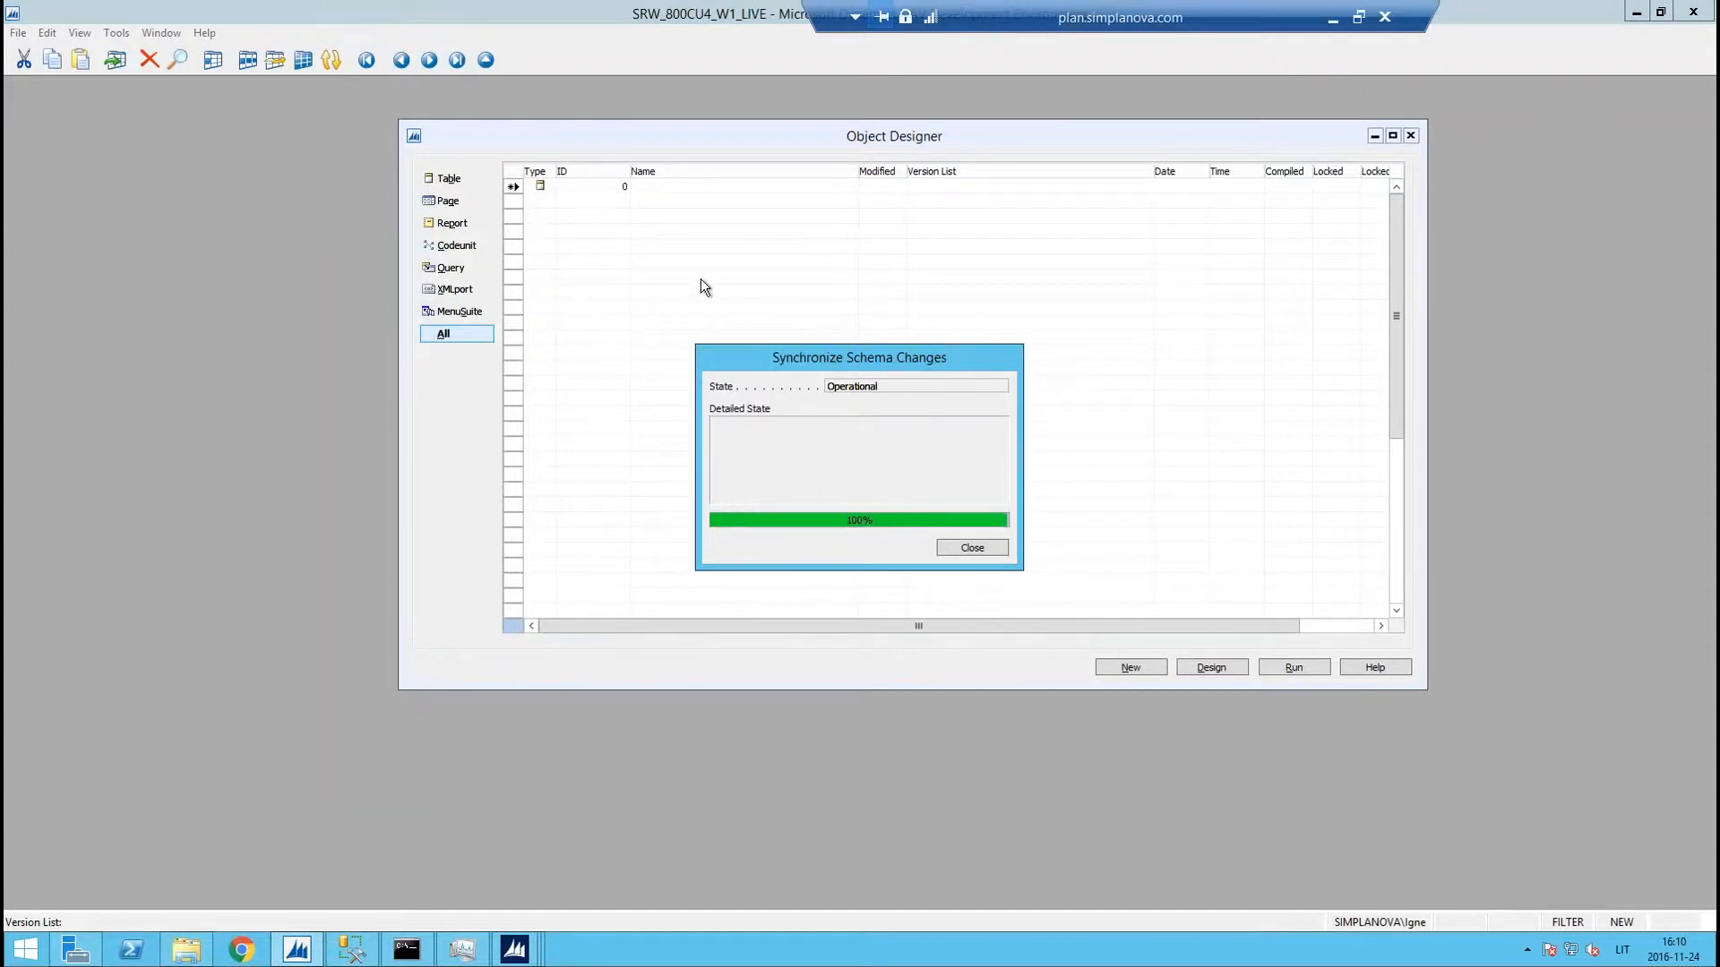
{"action": "left_click", "coordinate": [972, 548]}
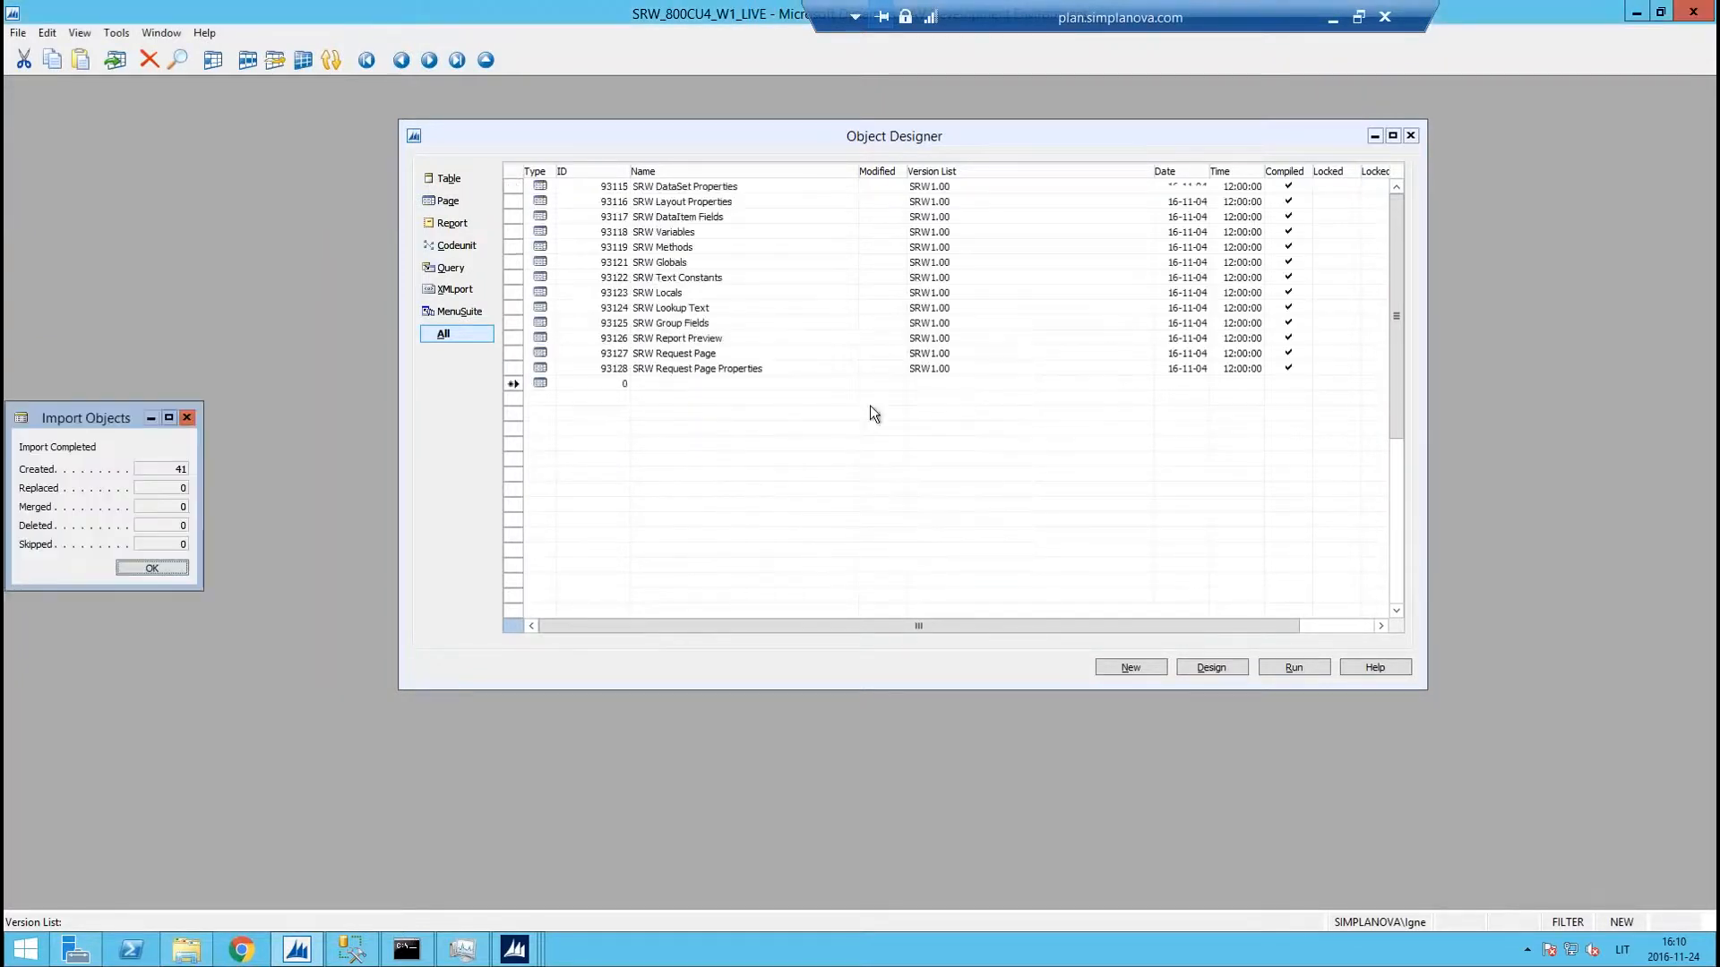
{"action": "left_click", "coordinate": [146, 564]}
{"action": "left_click", "coordinate": [730, 352]}
{"action": "scroll", "coordinate": [730, 352], "scroll_direction": "up", "scroll_amount": 2}
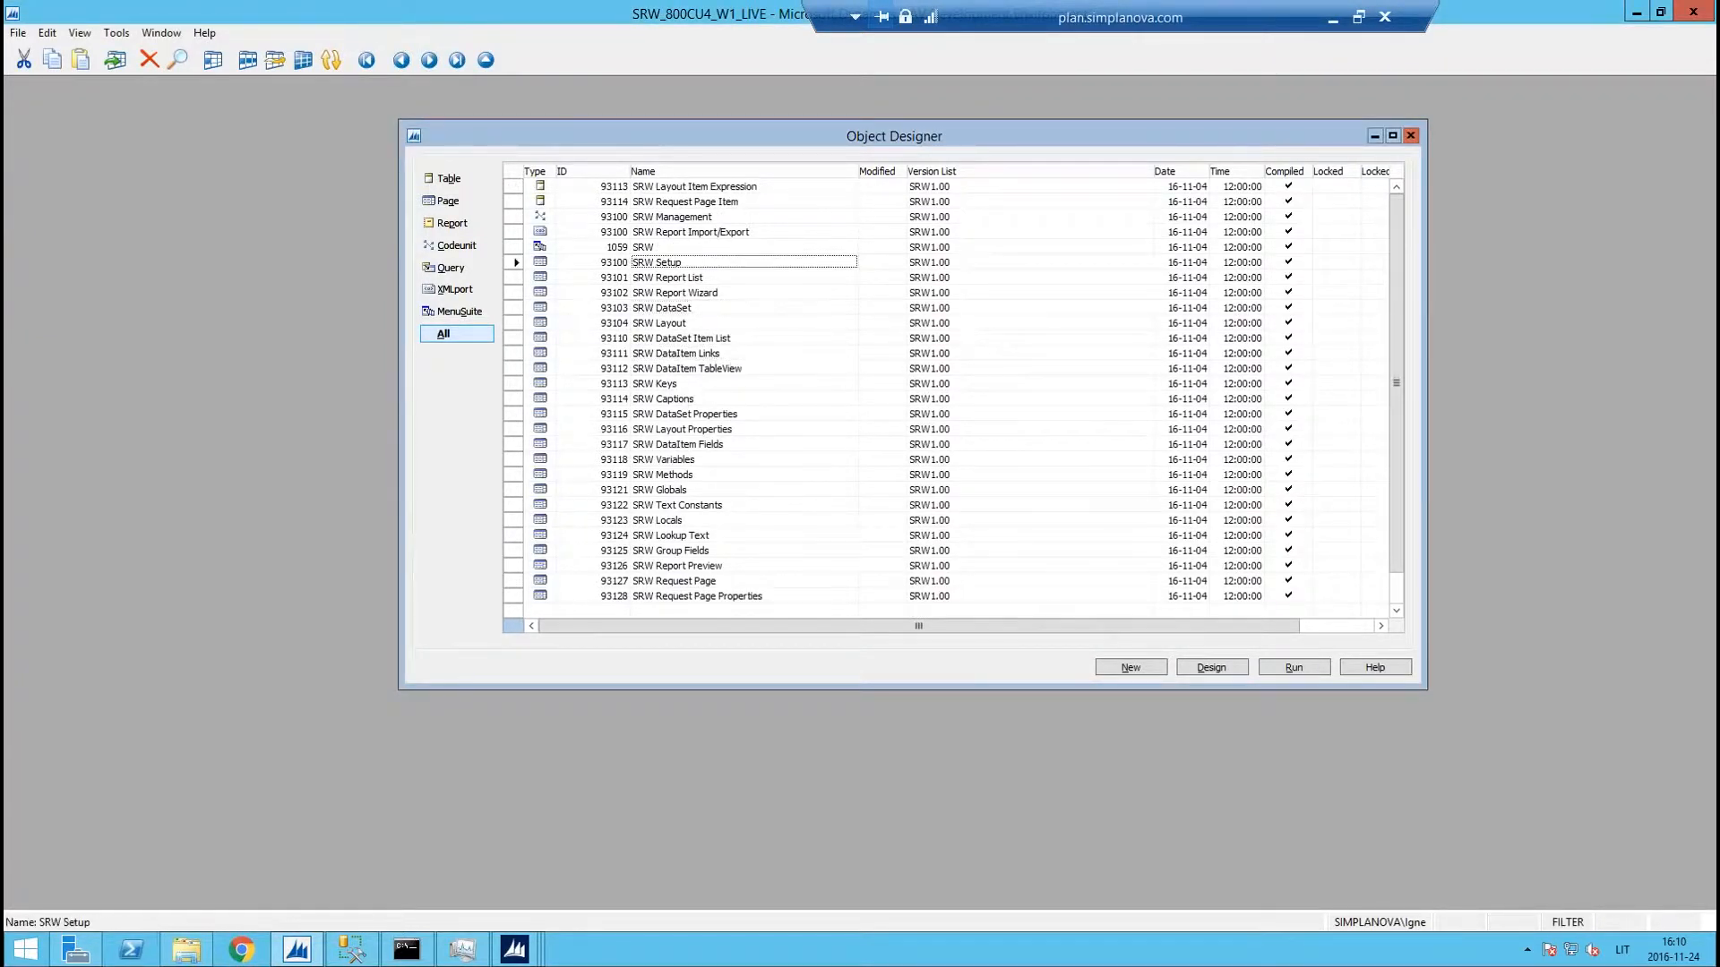
Switch to File Explorer in the remote session and go to C:\Program Files (x86)\Microsoft Dynamics NAV
{"action": "left_click", "coordinate": [165, 950]}
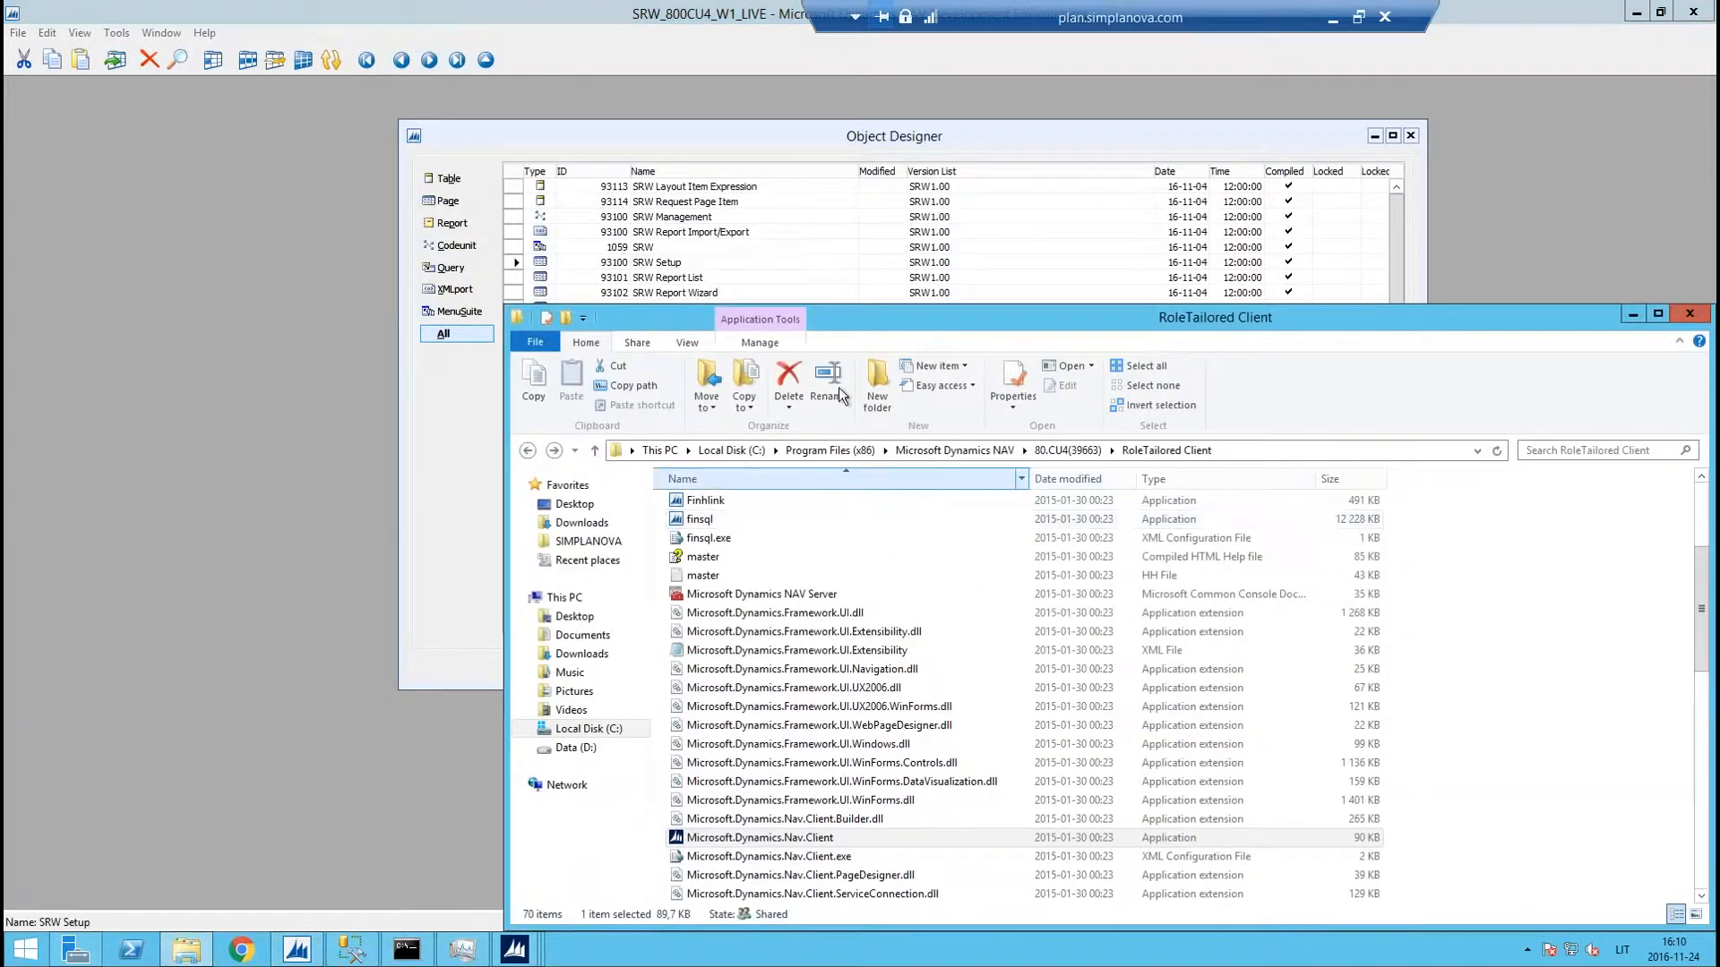
{"action": "left_click", "coordinate": [1228, 444]}
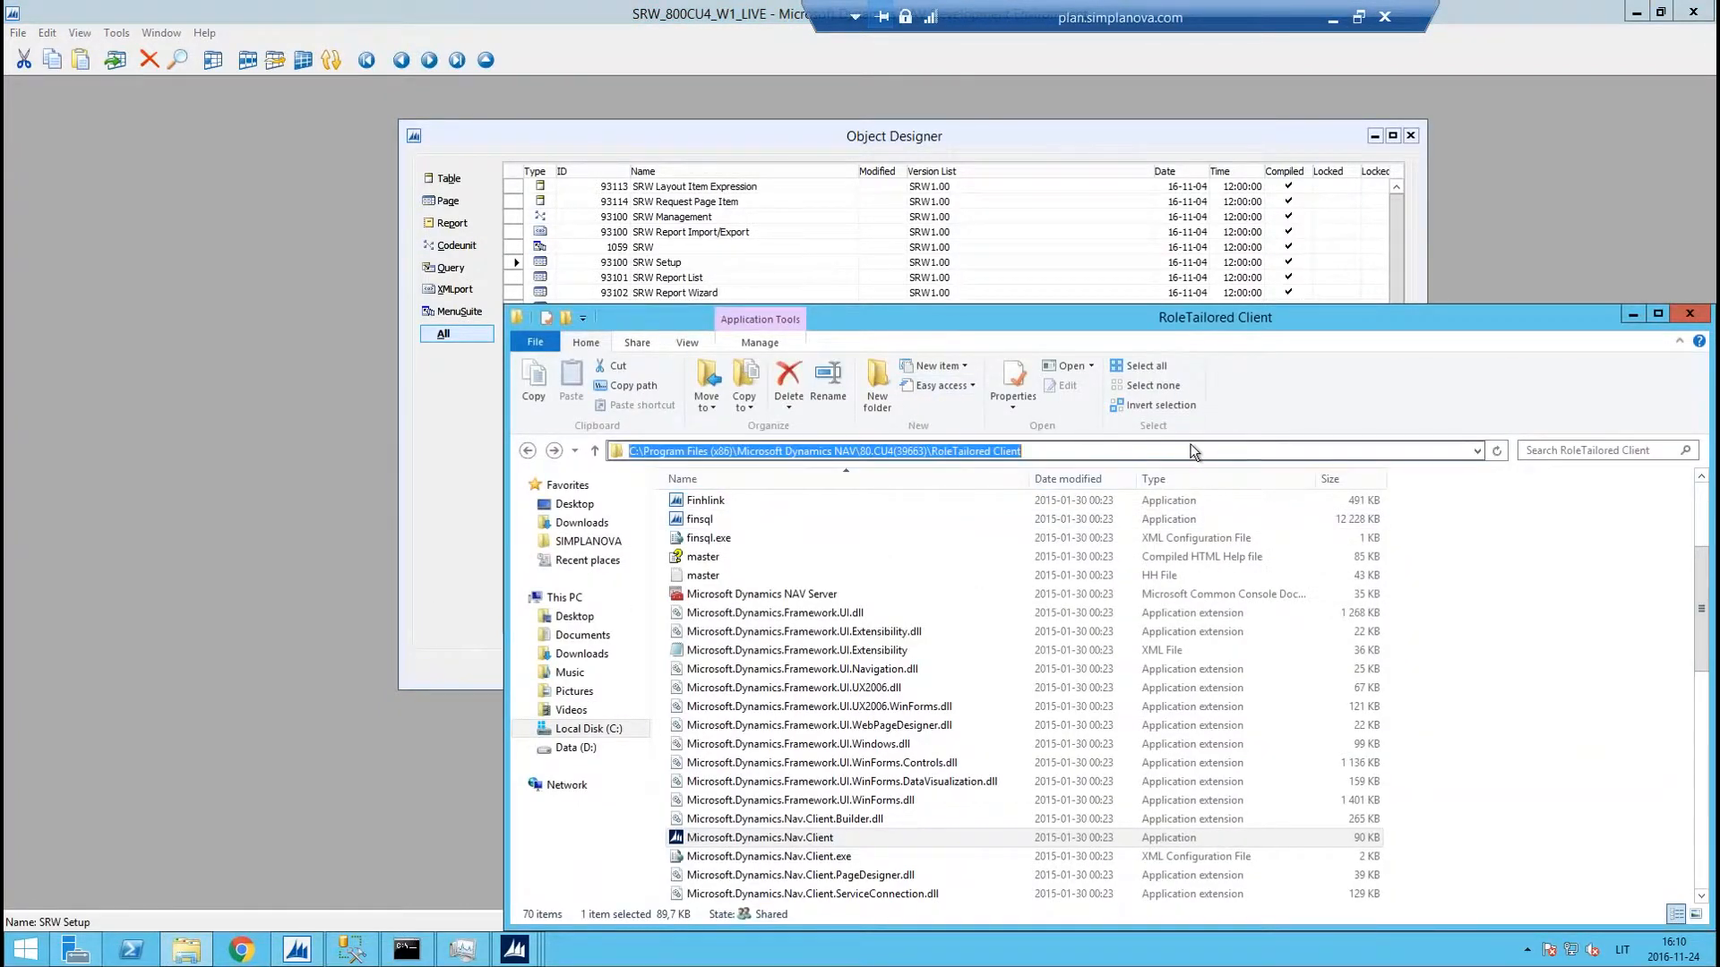
{"action": "left_click_drag", "start_coordinate": [1041, 453], "coordinate": [866, 452]}
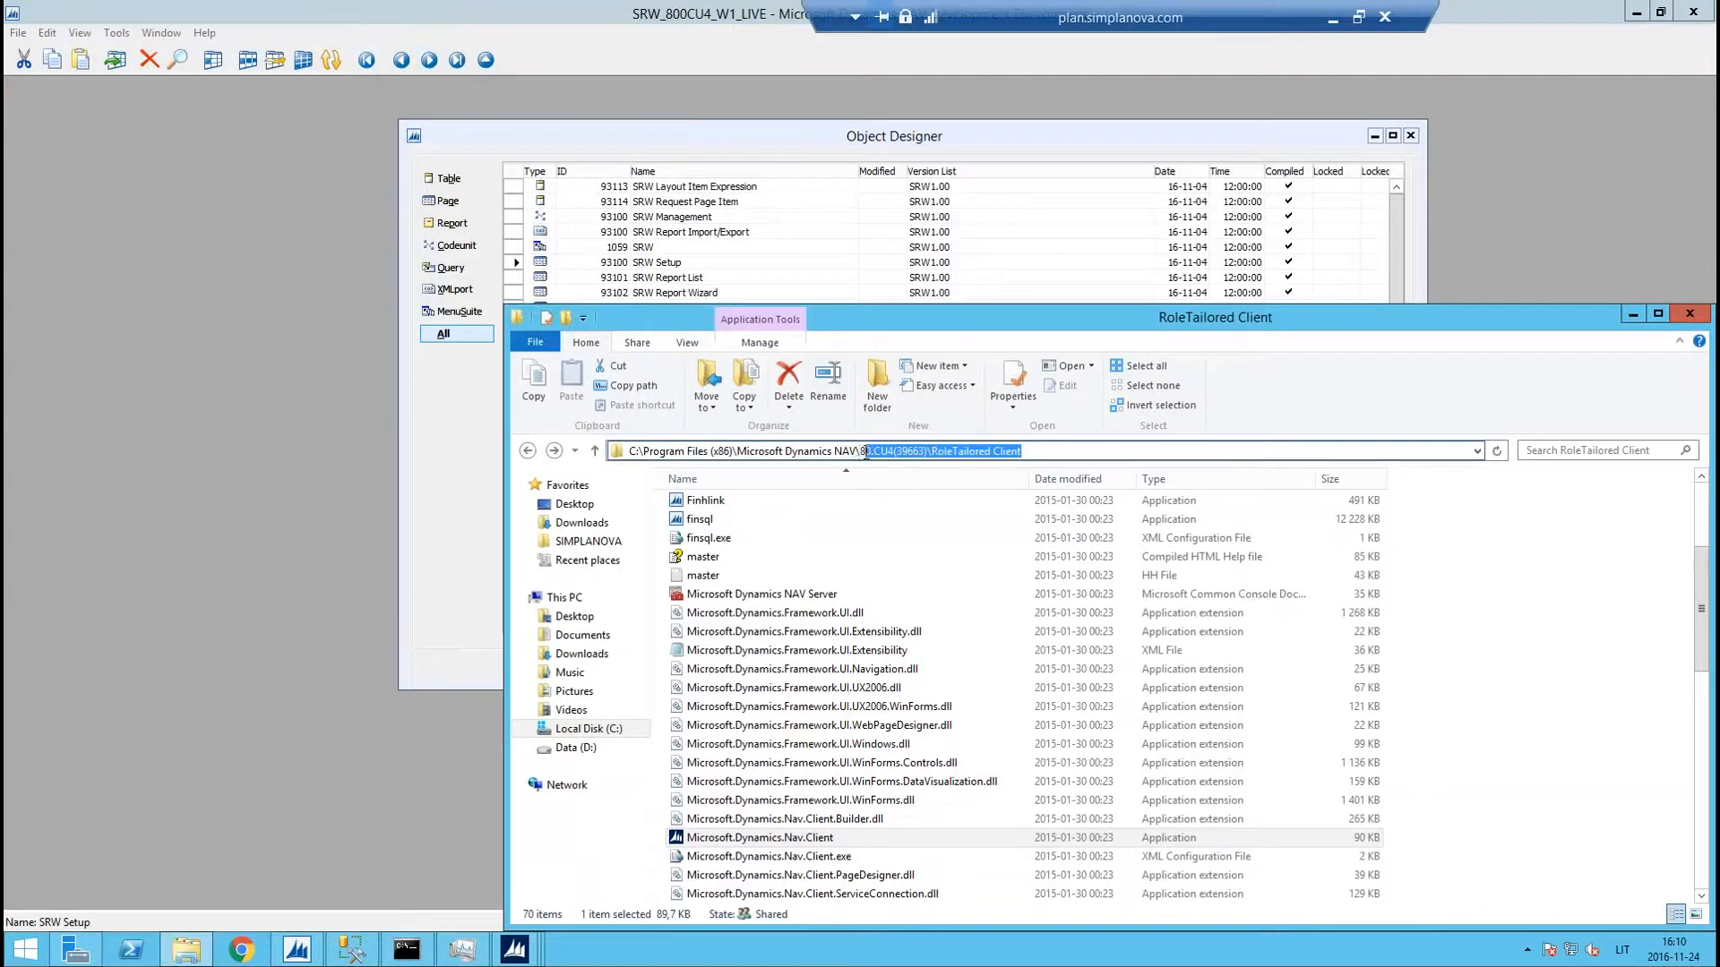
{"action": "key", "text": "BackSpace"}
{"action": "key", "text": "BackSpace"}
{"action": "key", "text": "Return"}
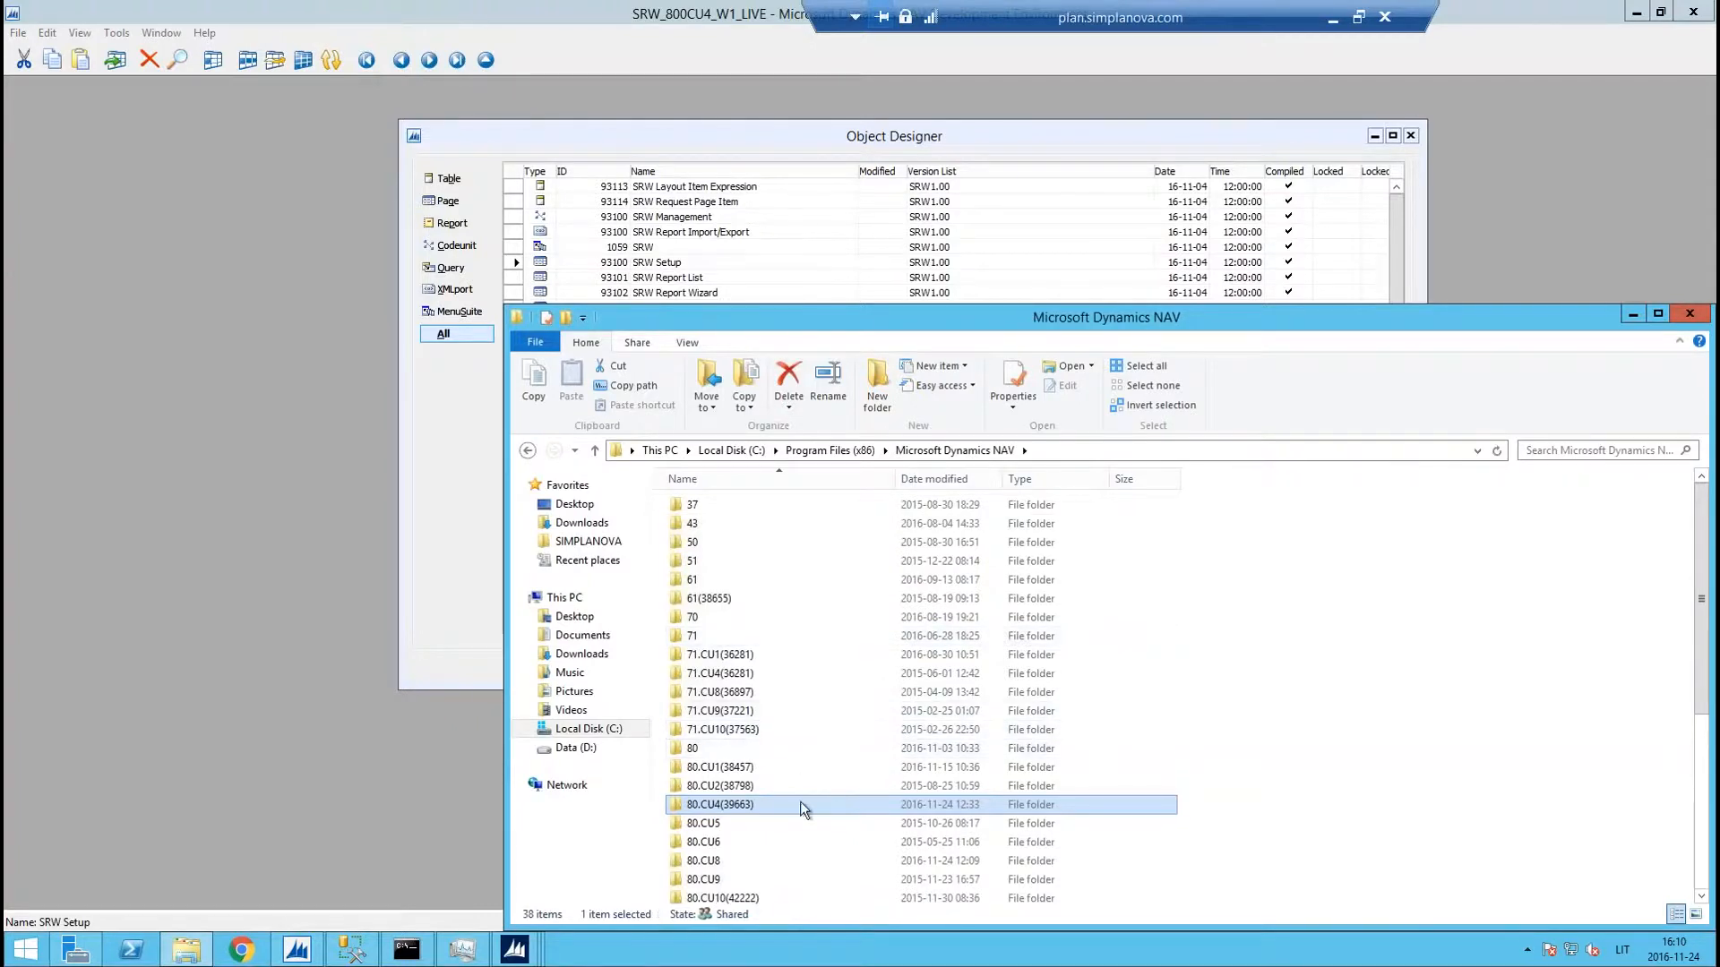
Open the Add-ins folder under 80.CU4(39663)\RoleTailored Client, look inside its SRW subfolder, and return to Add-ins
{"action": "double_click", "coordinate": [774, 808]}
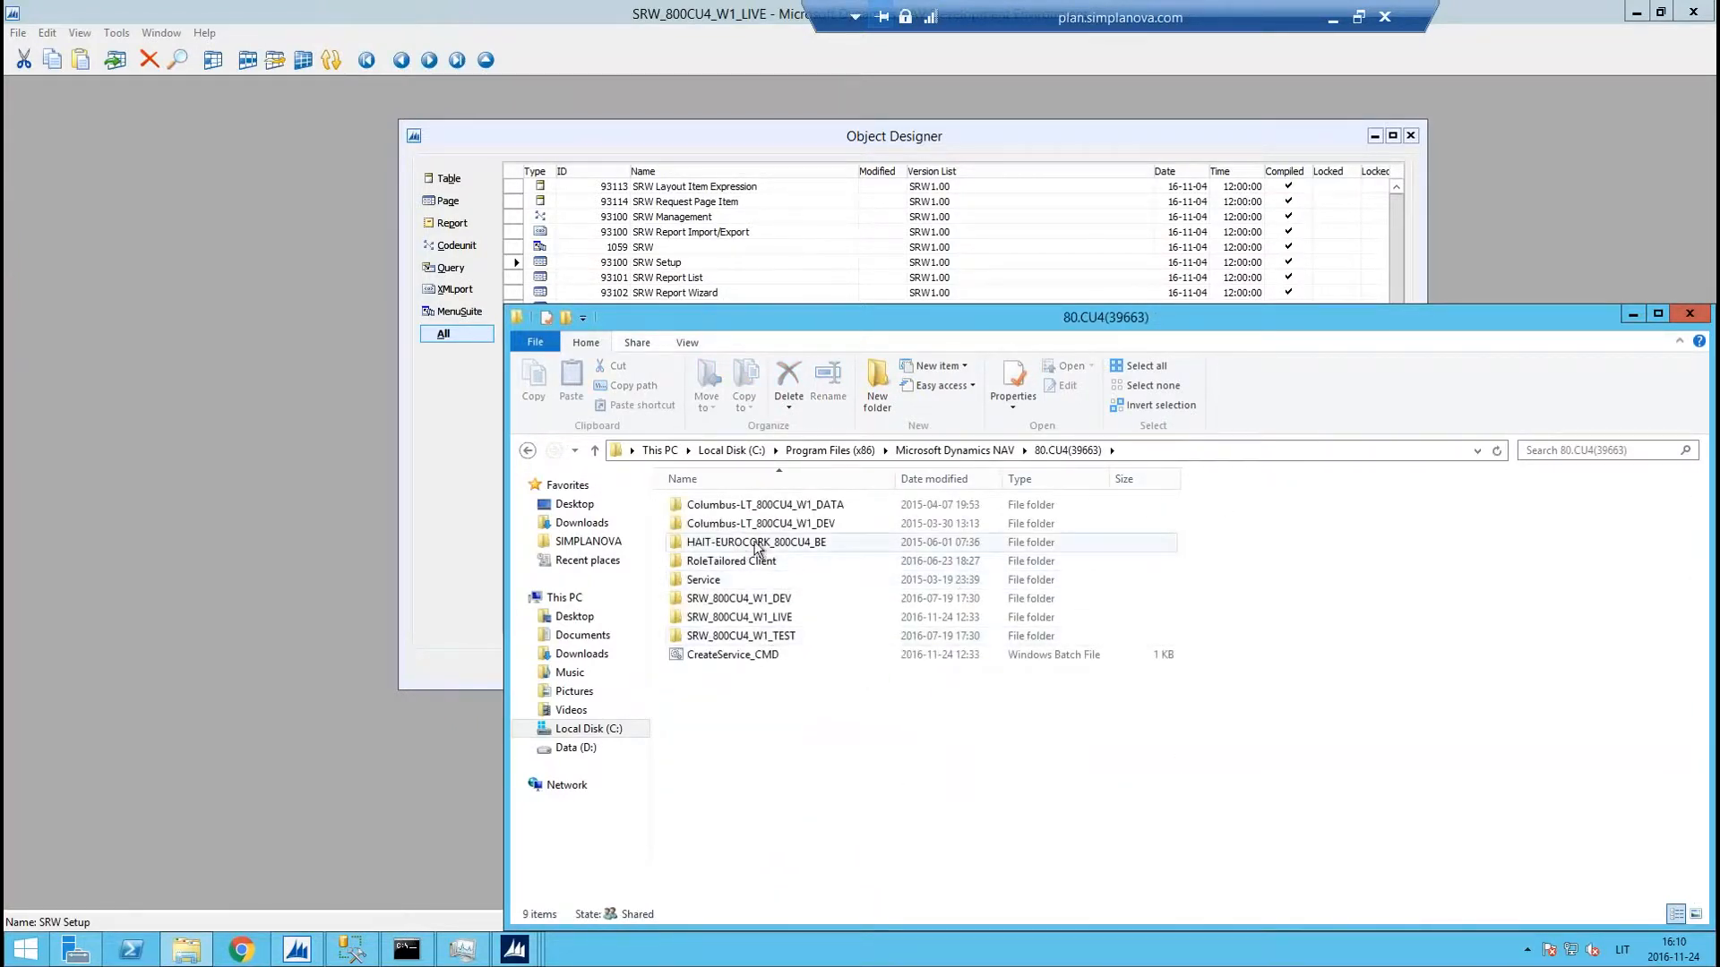
{"action": "double_click", "coordinate": [766, 561]}
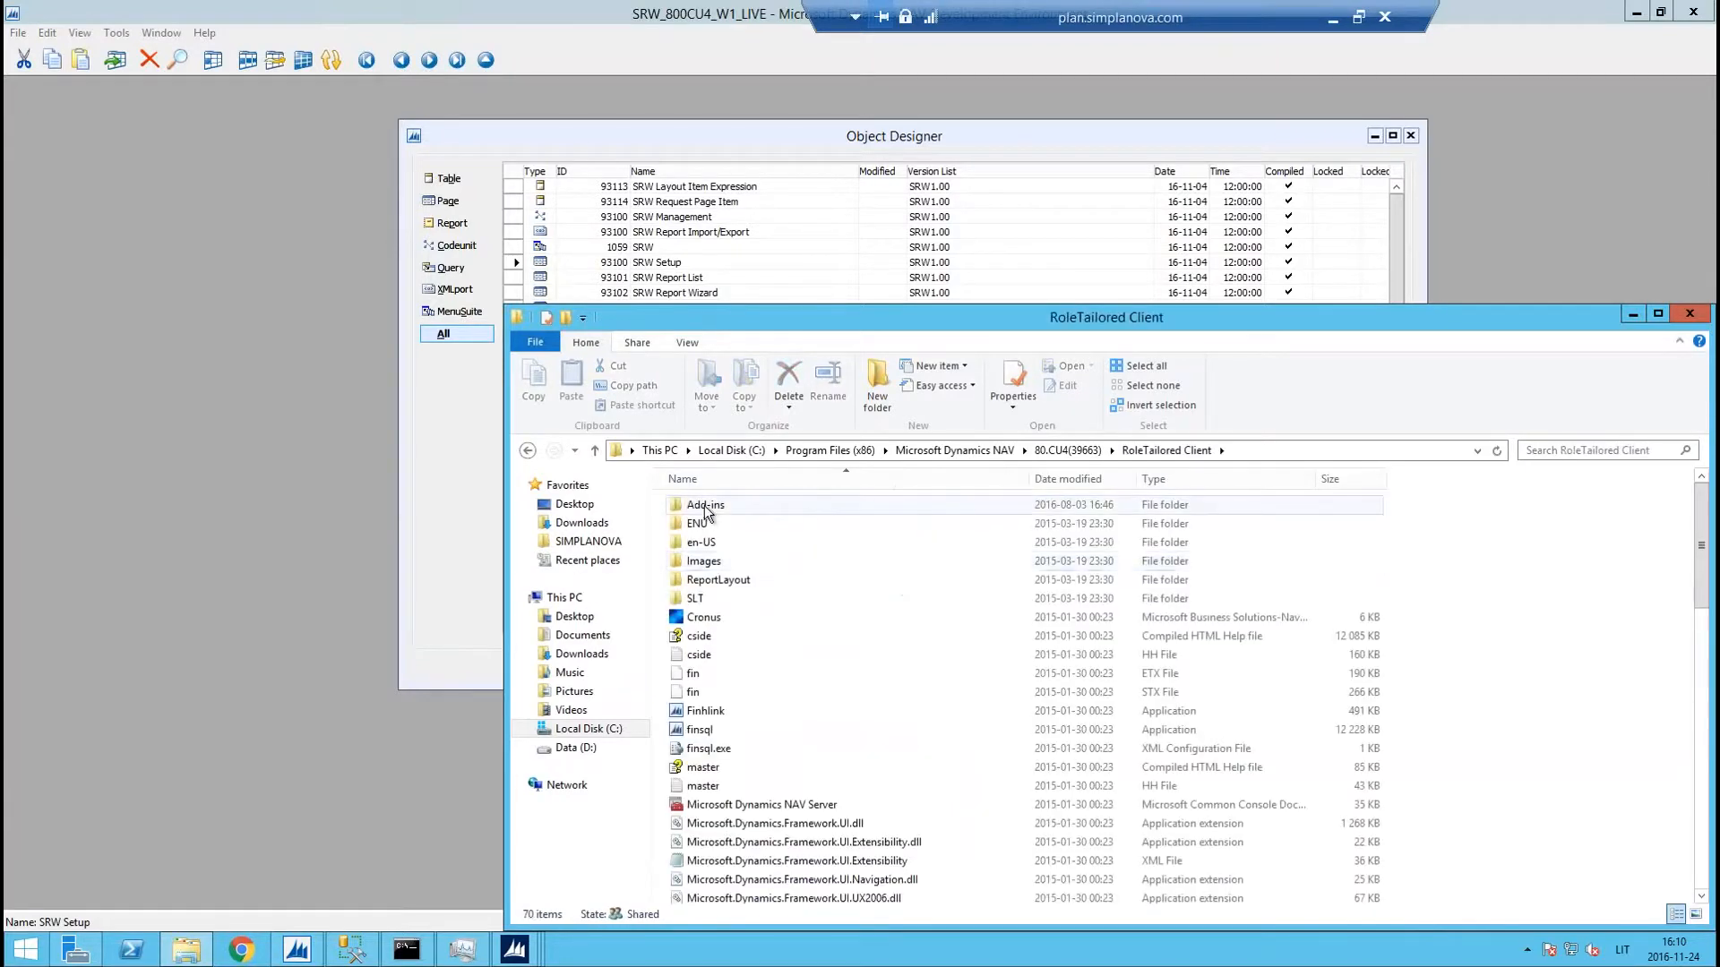
{"action": "double_click", "coordinate": [706, 506]}
{"action": "left_click", "coordinate": [722, 528]}
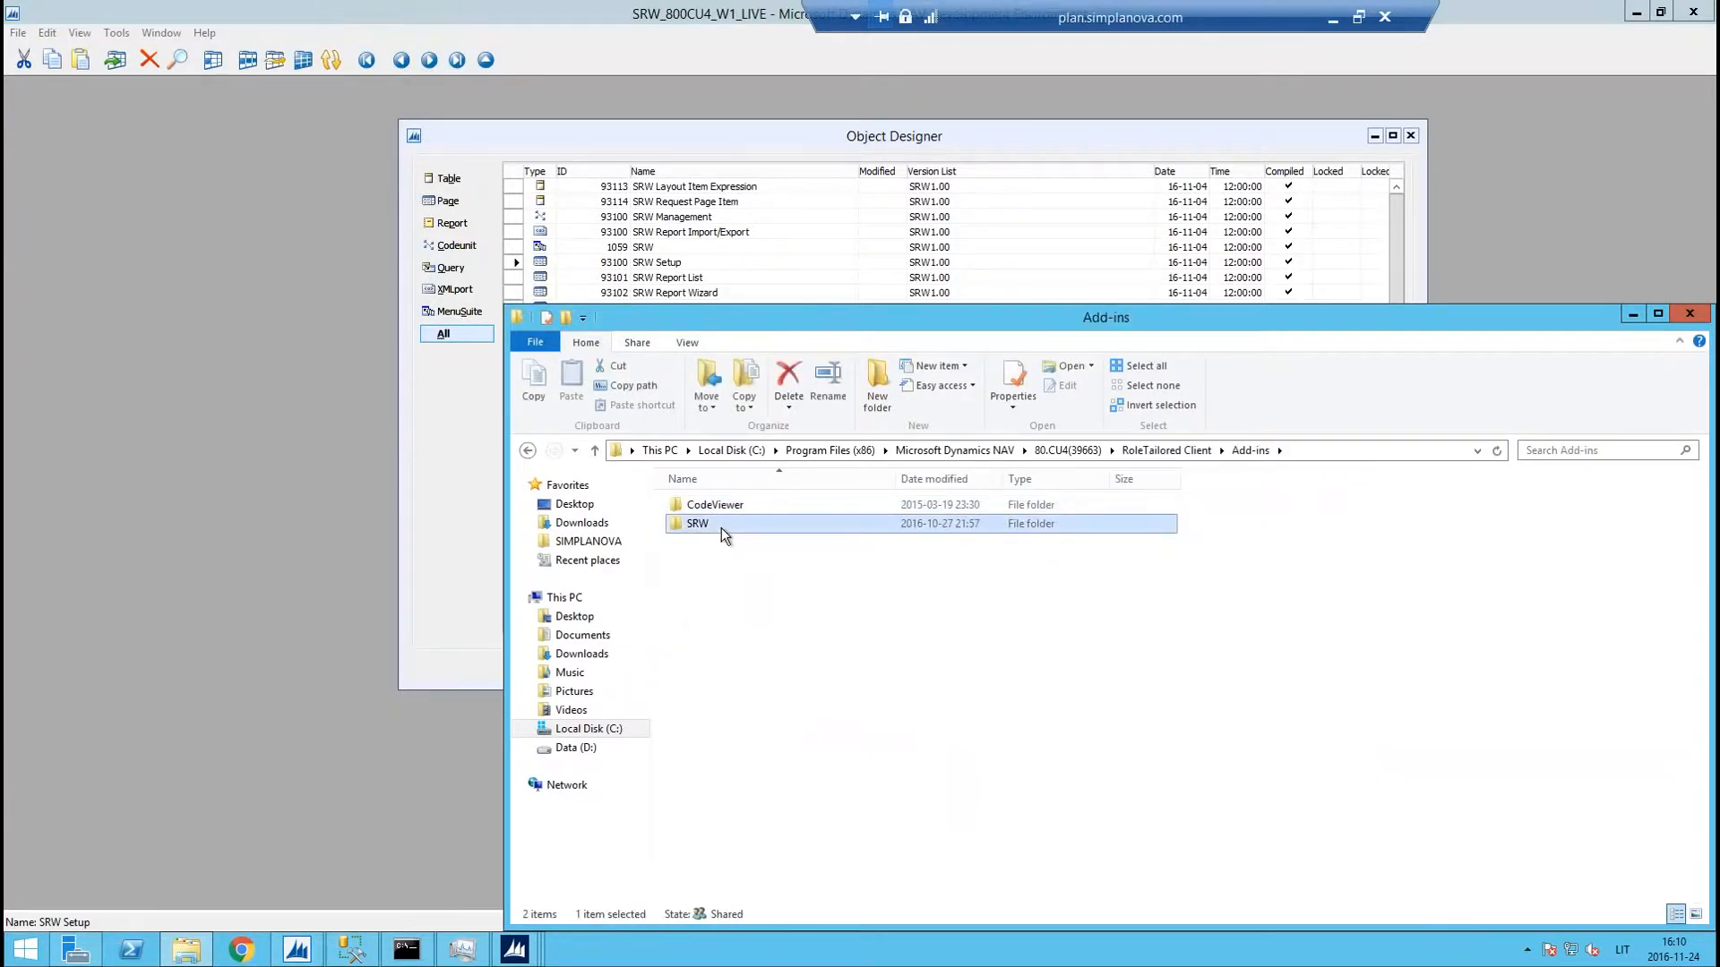
{"action": "key", "text": "Return"}
{"action": "key", "text": "BackSpace"}
Switch to the Dynamics NAV client for CRONUS International Ltd. and search for "srw setup"
{"action": "left_click", "coordinate": [515, 947]}
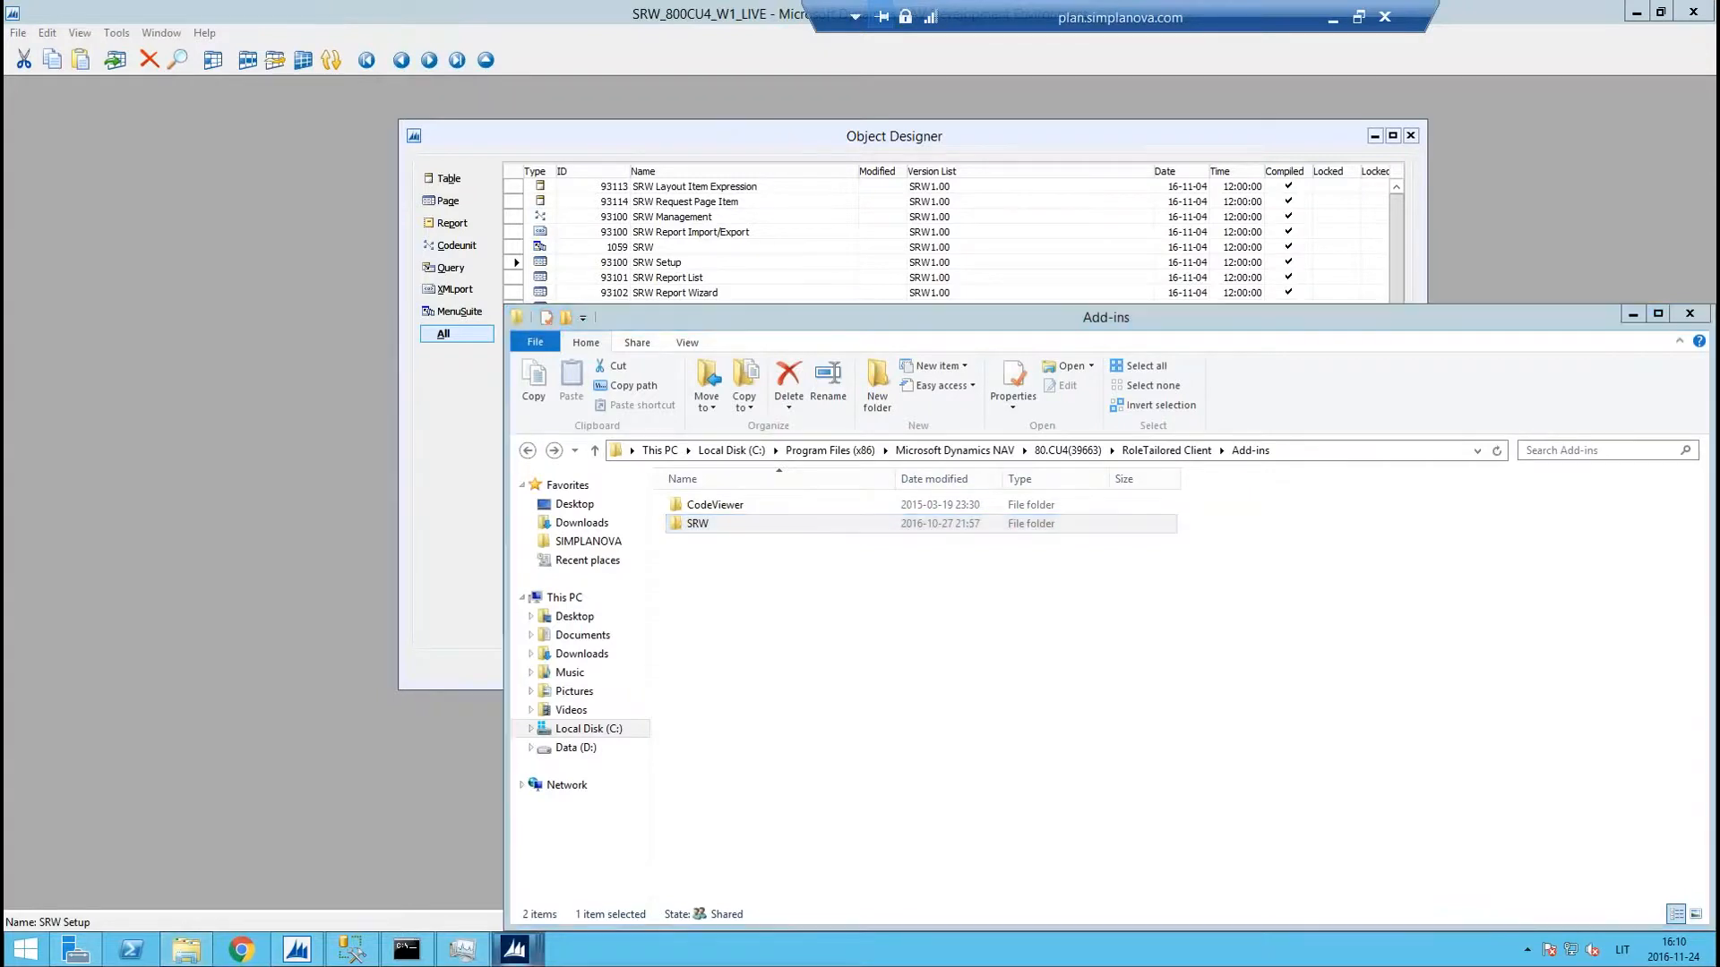
{"action": "left_click", "coordinate": [286, 837]}
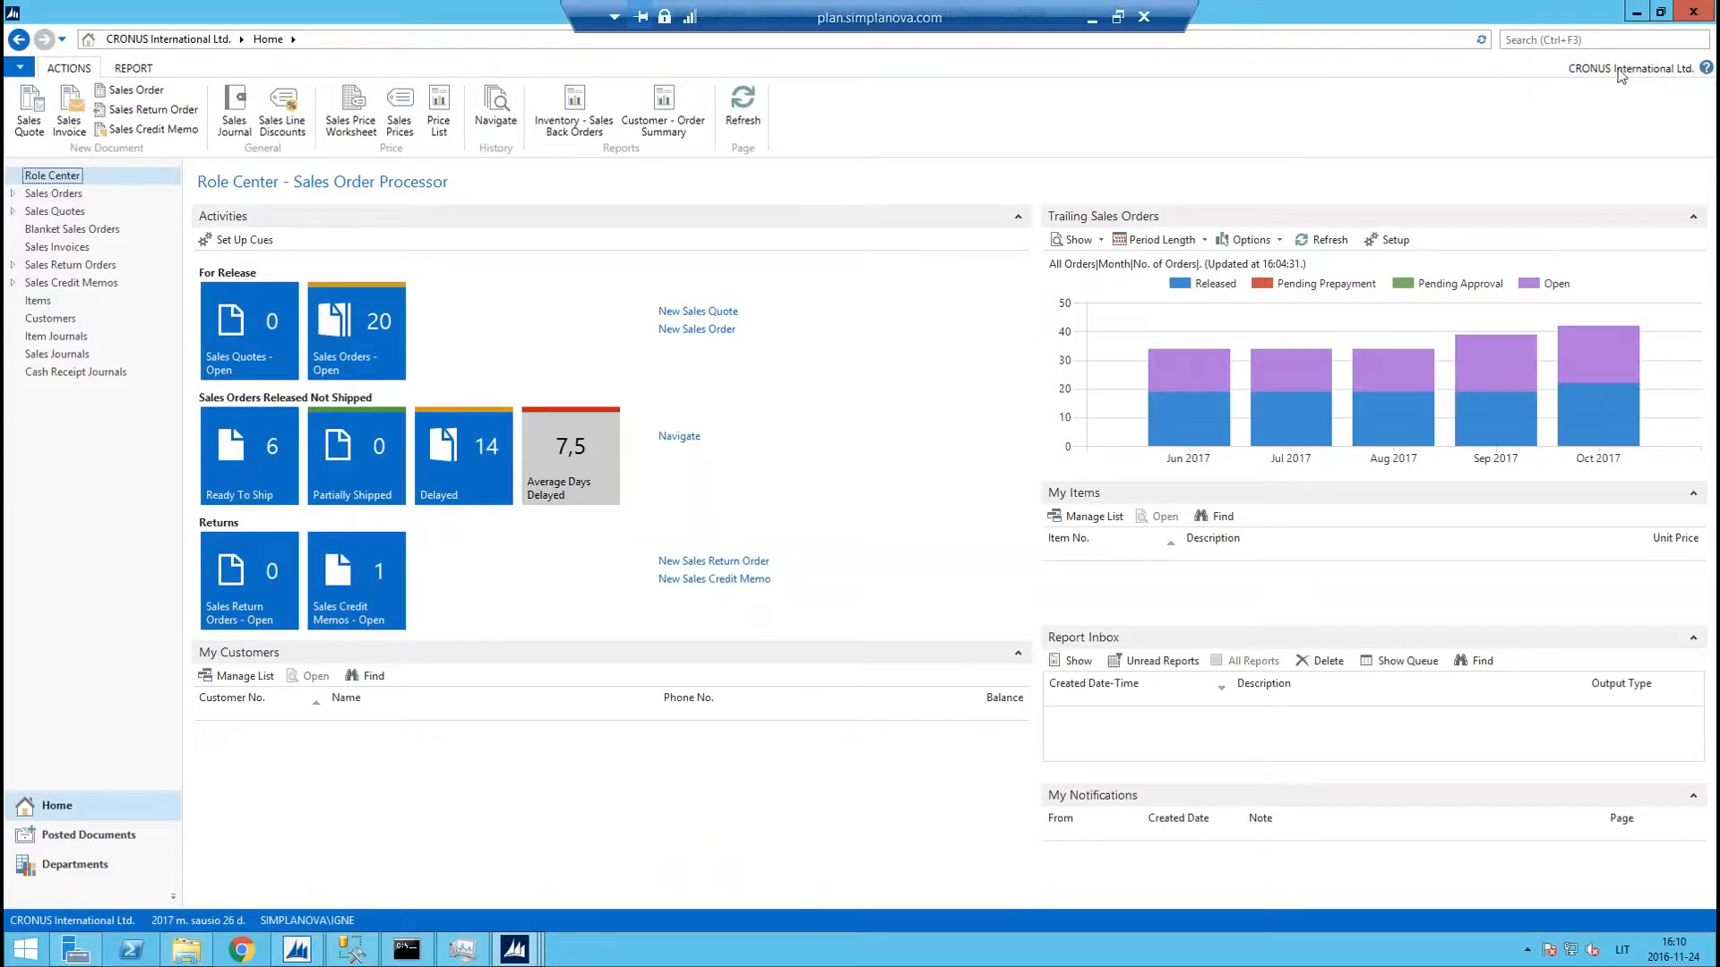
{"action": "left_click", "coordinate": [1603, 40]}
{"action": "type", "text": "srw setup"}
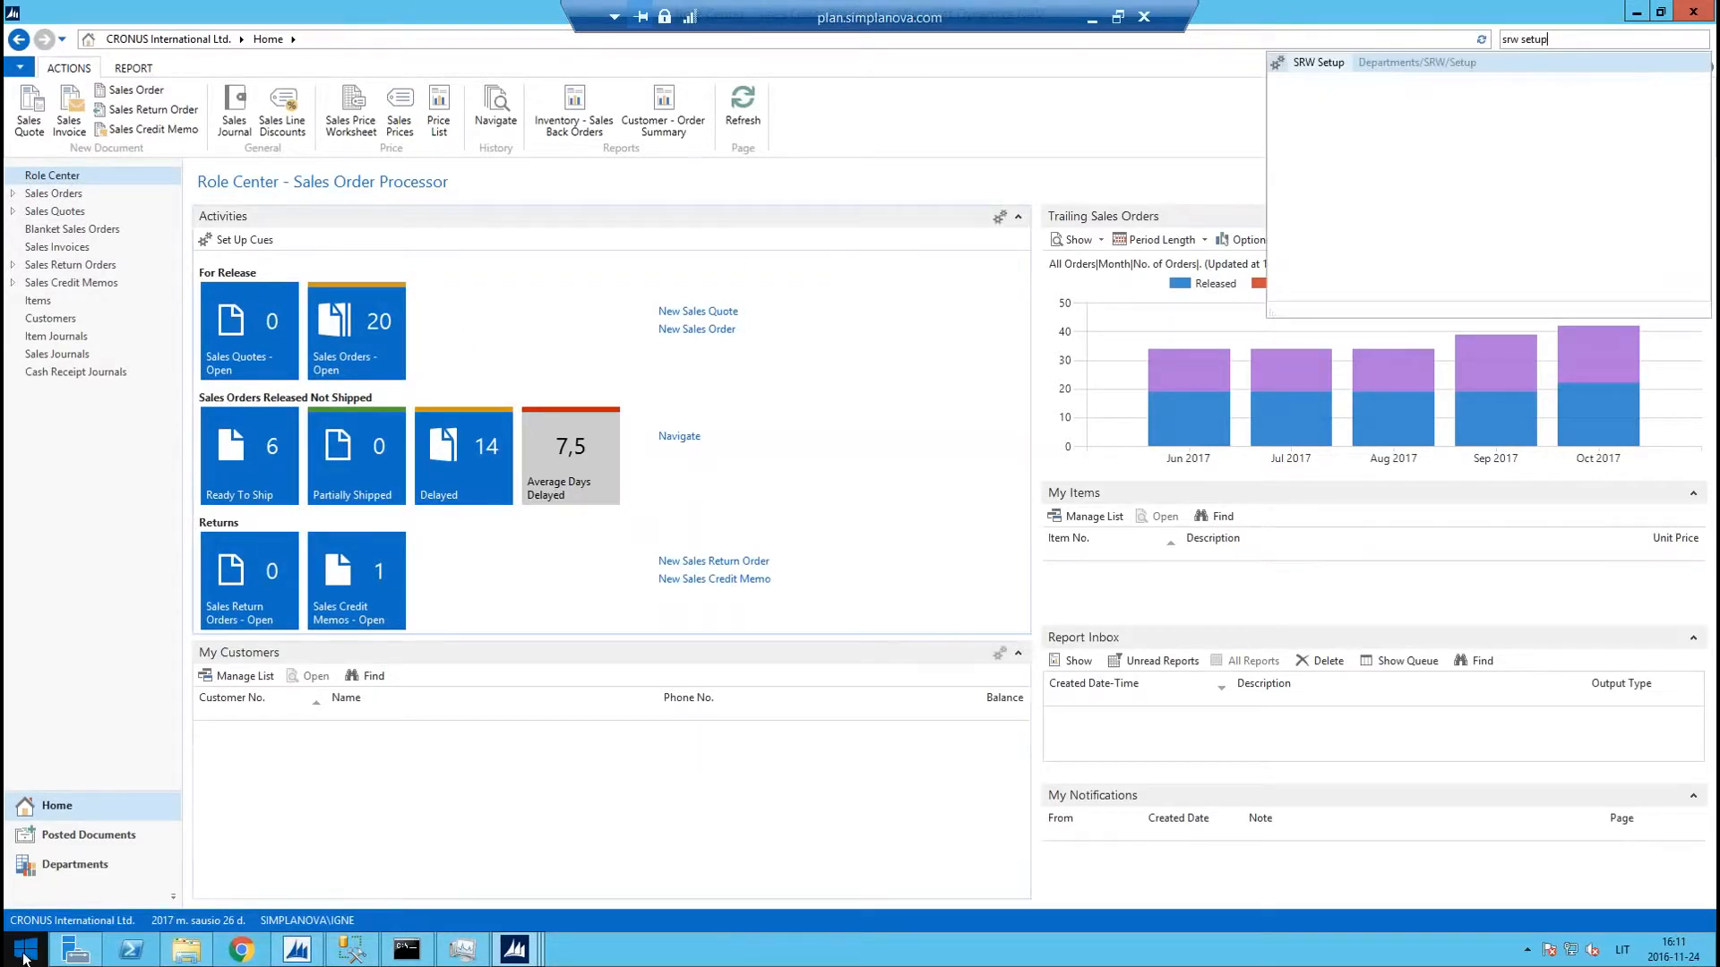
Go to the SRW department's Setup page in Departments and open SRW Setup
{"action": "left_click", "coordinate": [37, 870]}
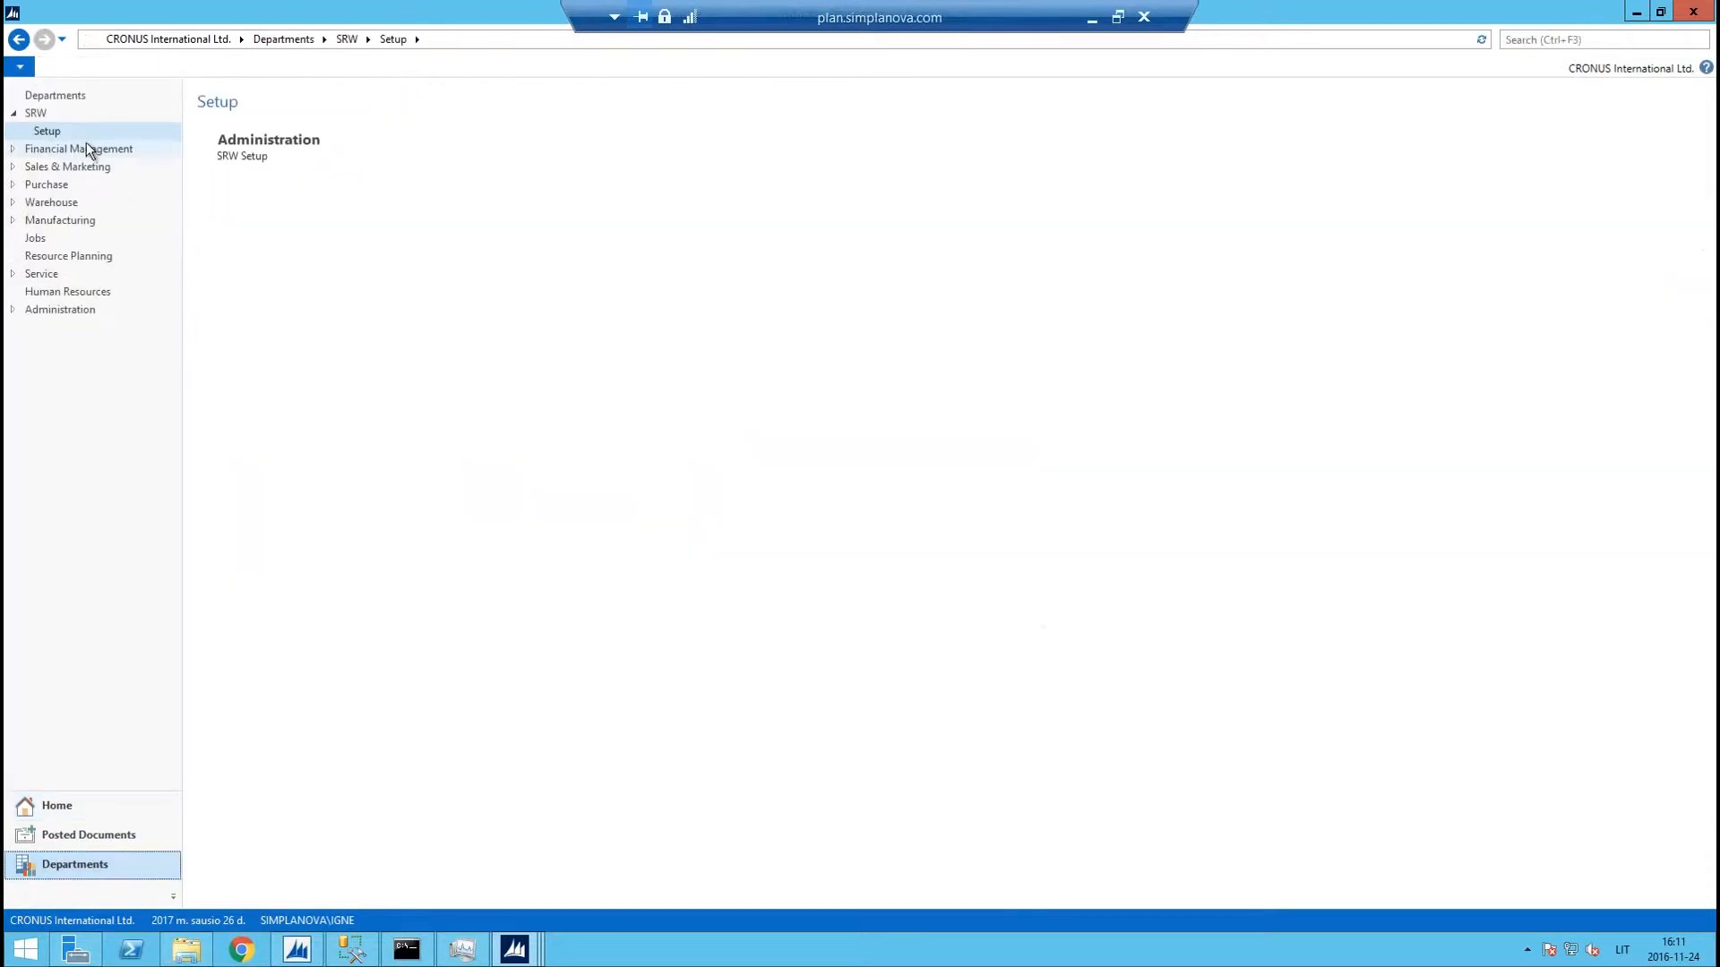
{"action": "left_click", "coordinate": [35, 113]}
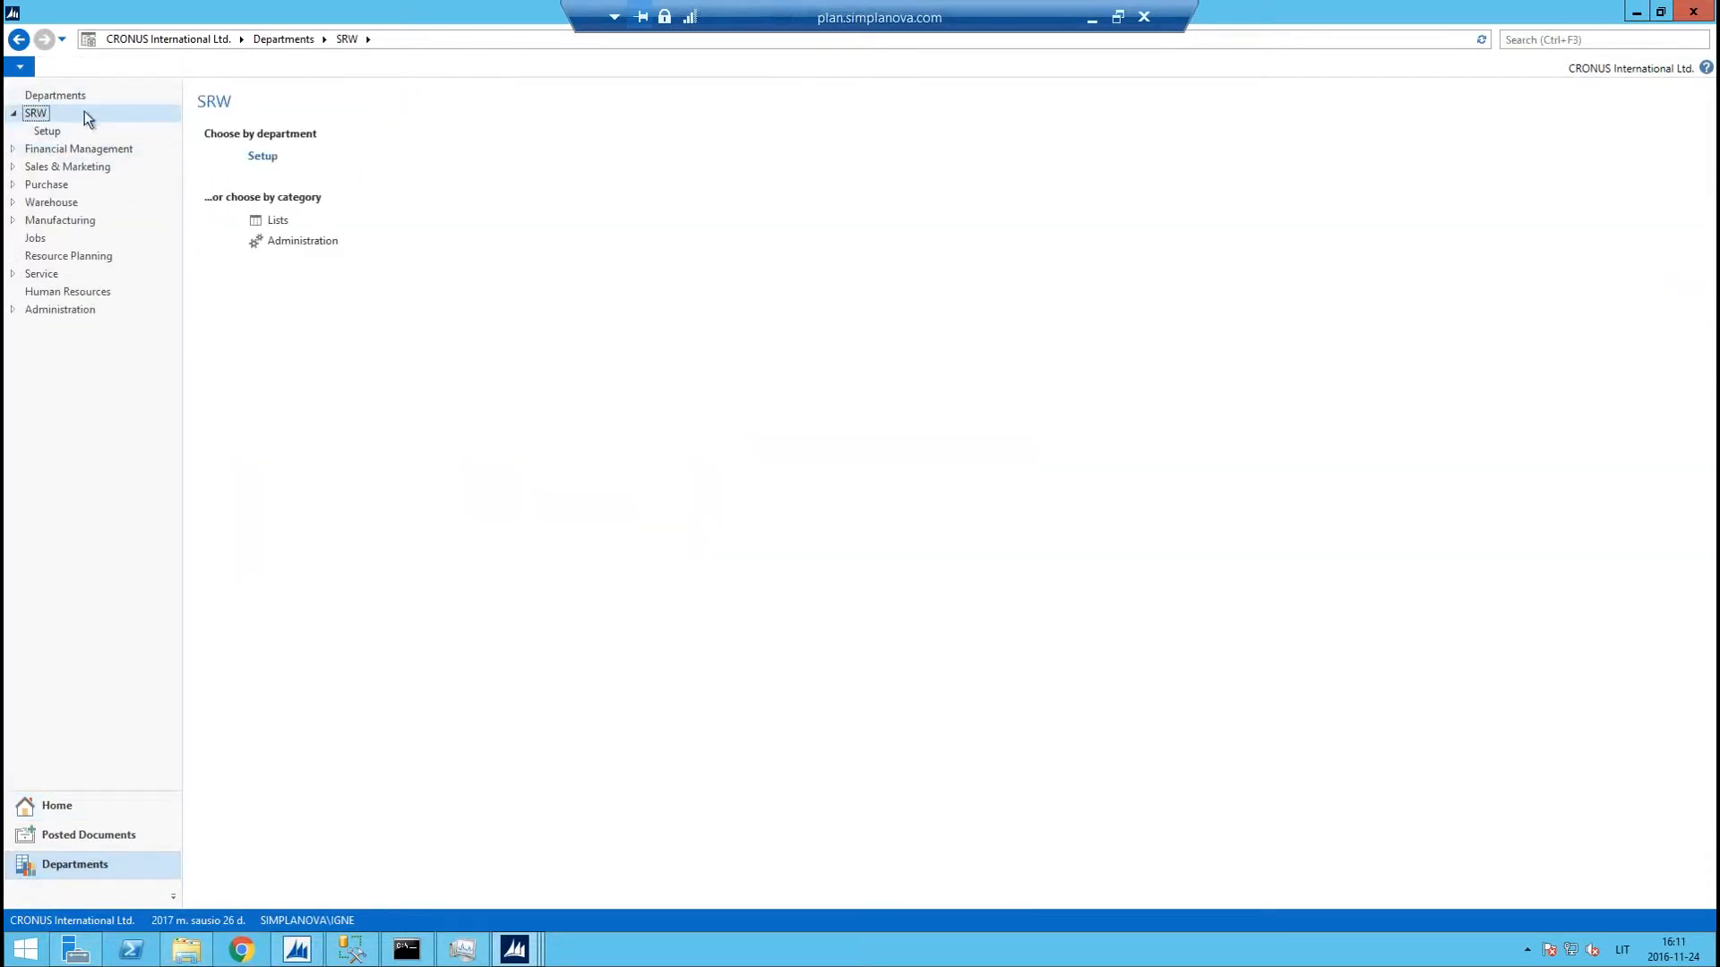
{"action": "left_click", "coordinate": [265, 160]}
{"action": "left_click", "coordinate": [250, 151]}
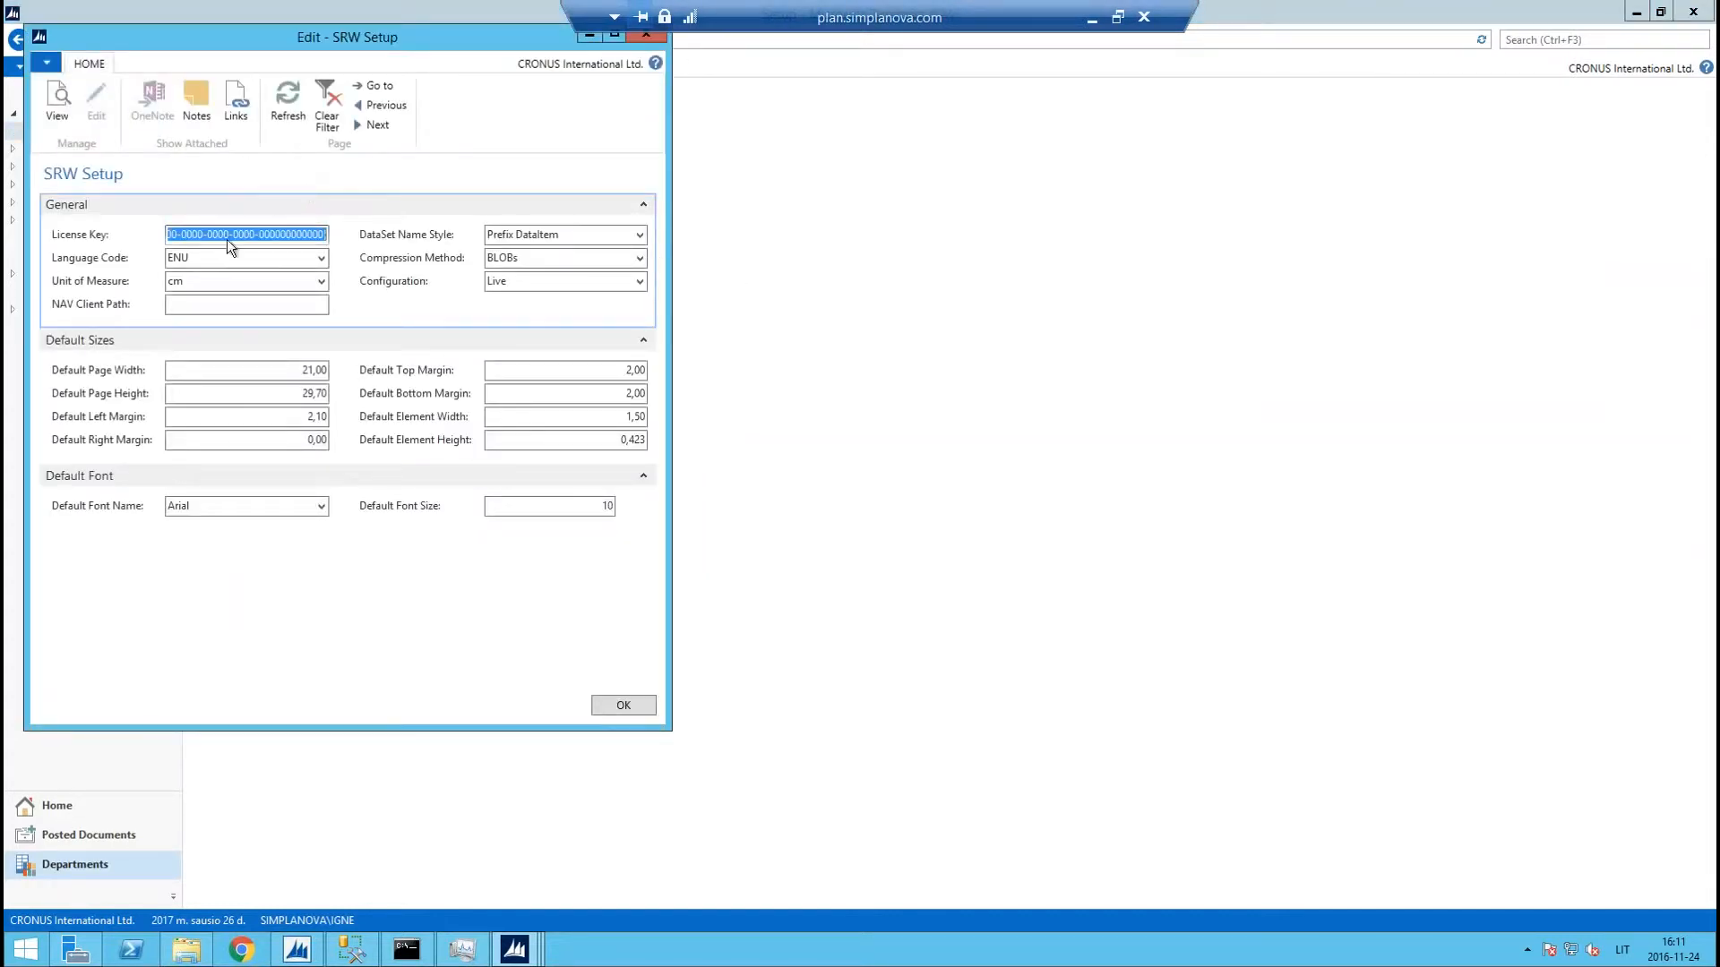
Copy the license key from the other open SRW Setup window and paste it into the License Key field of the new setup
{"action": "left_click", "coordinate": [514, 950]}
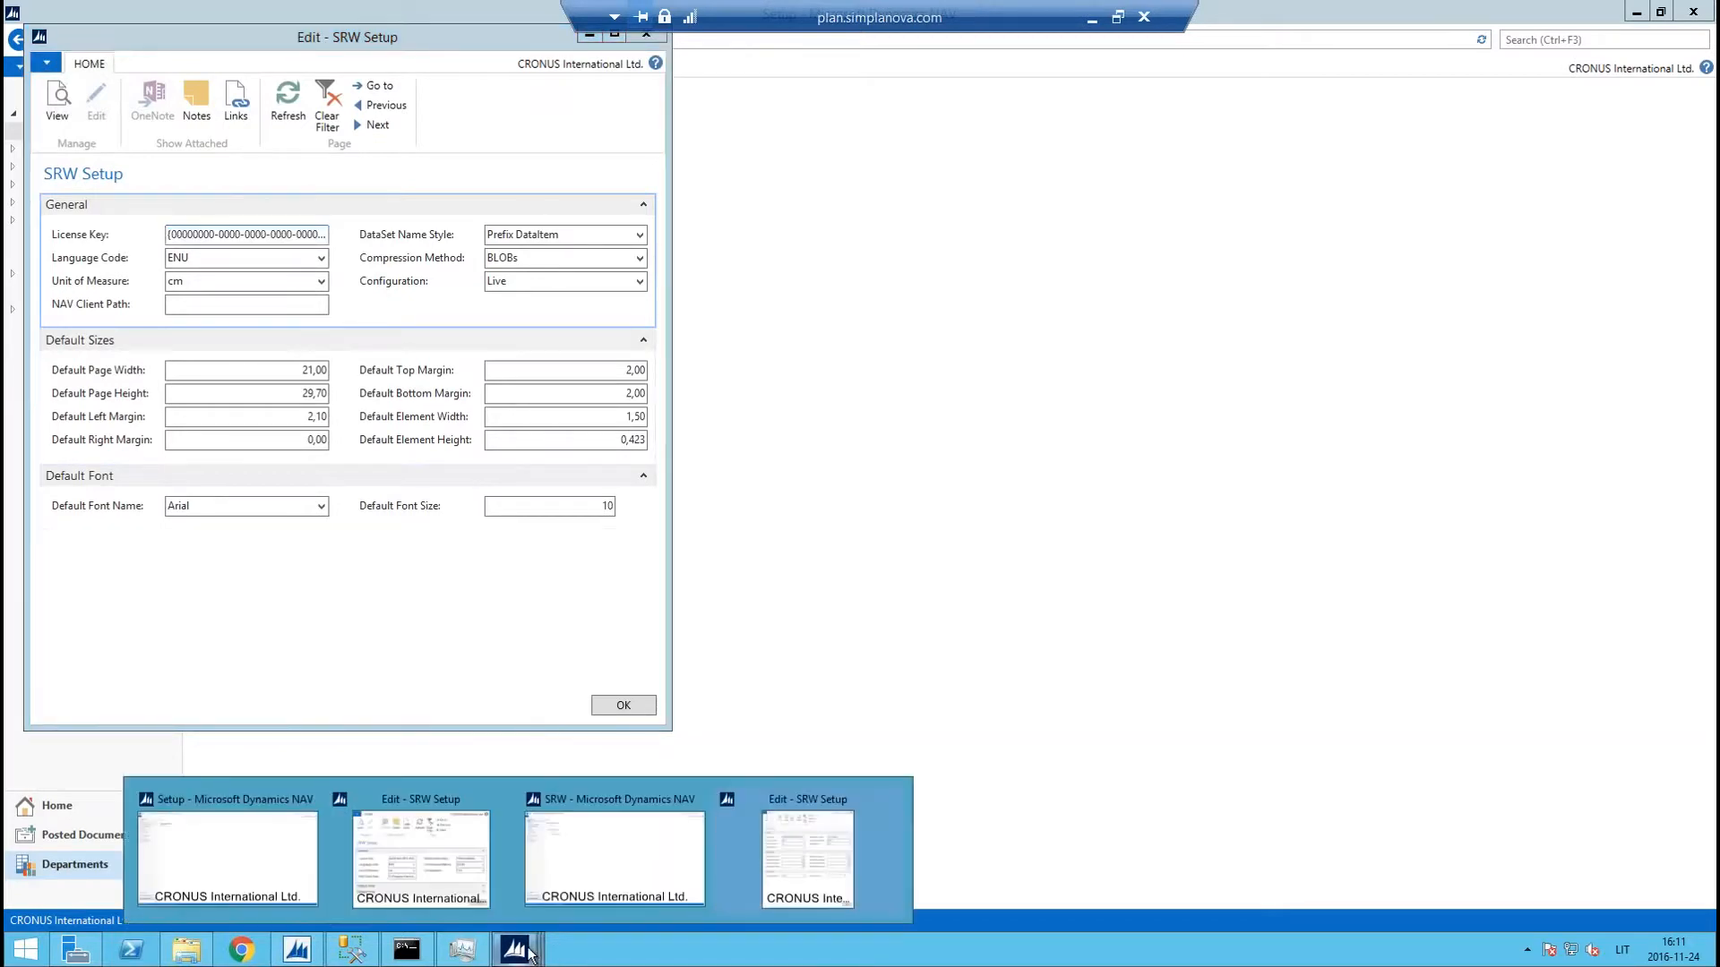
{"action": "left_click", "coordinate": [442, 871]}
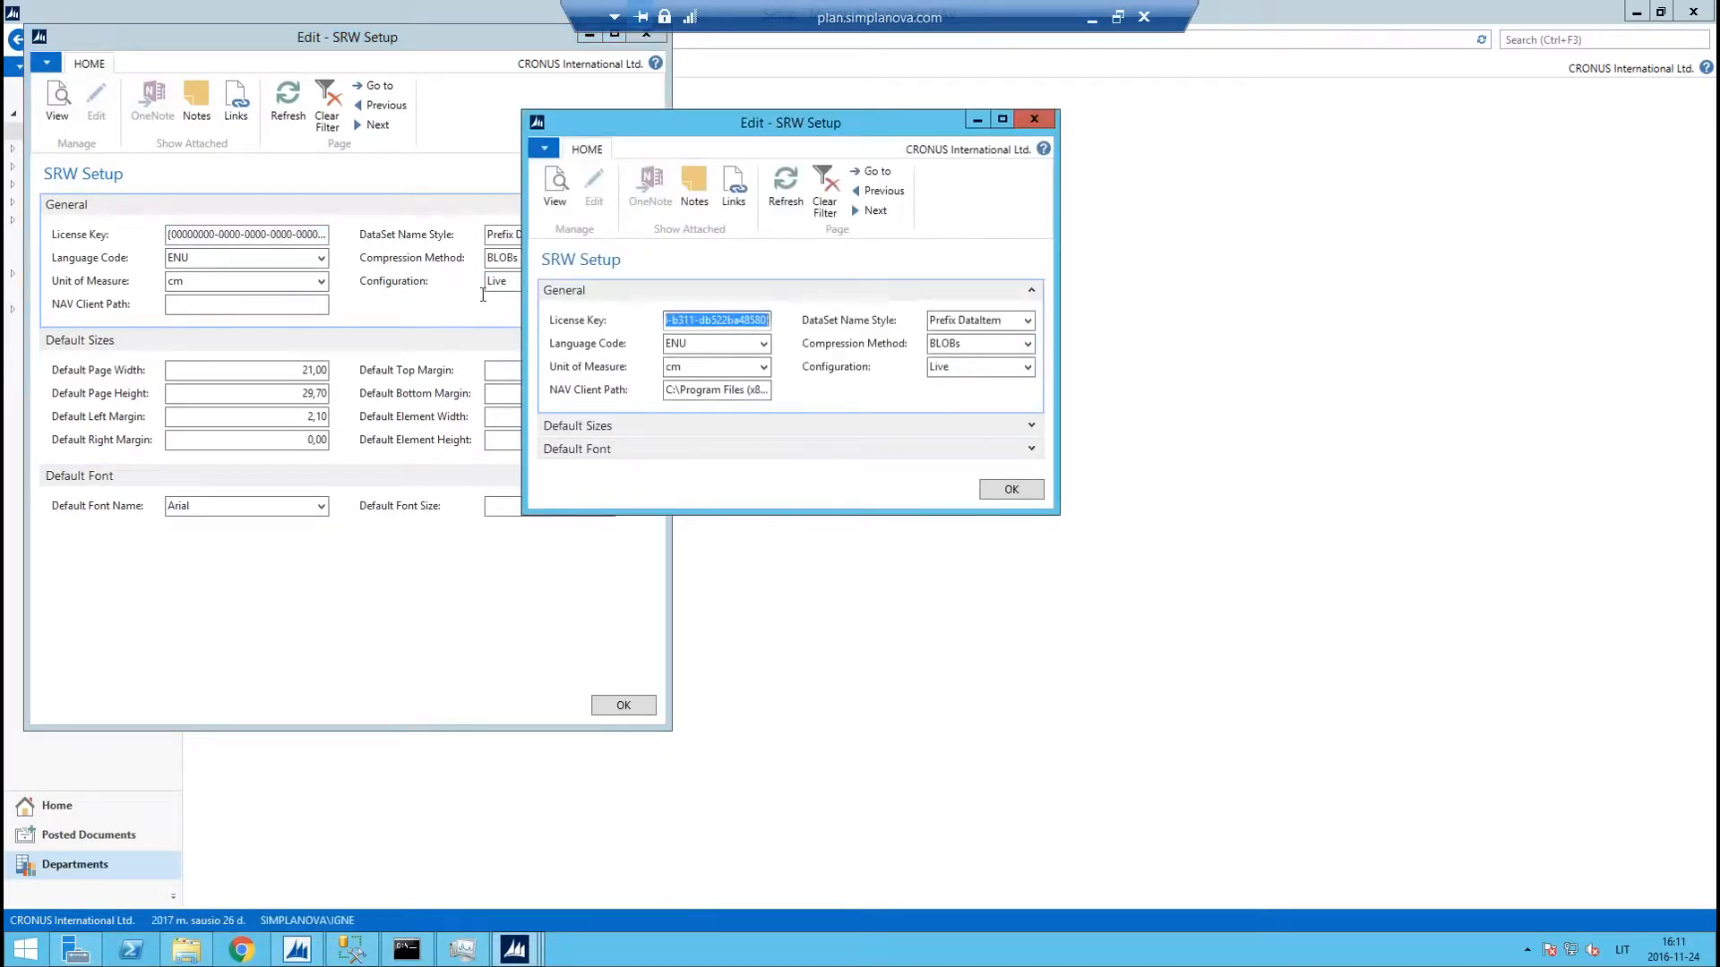
{"action": "left_click", "coordinate": [977, 120]}
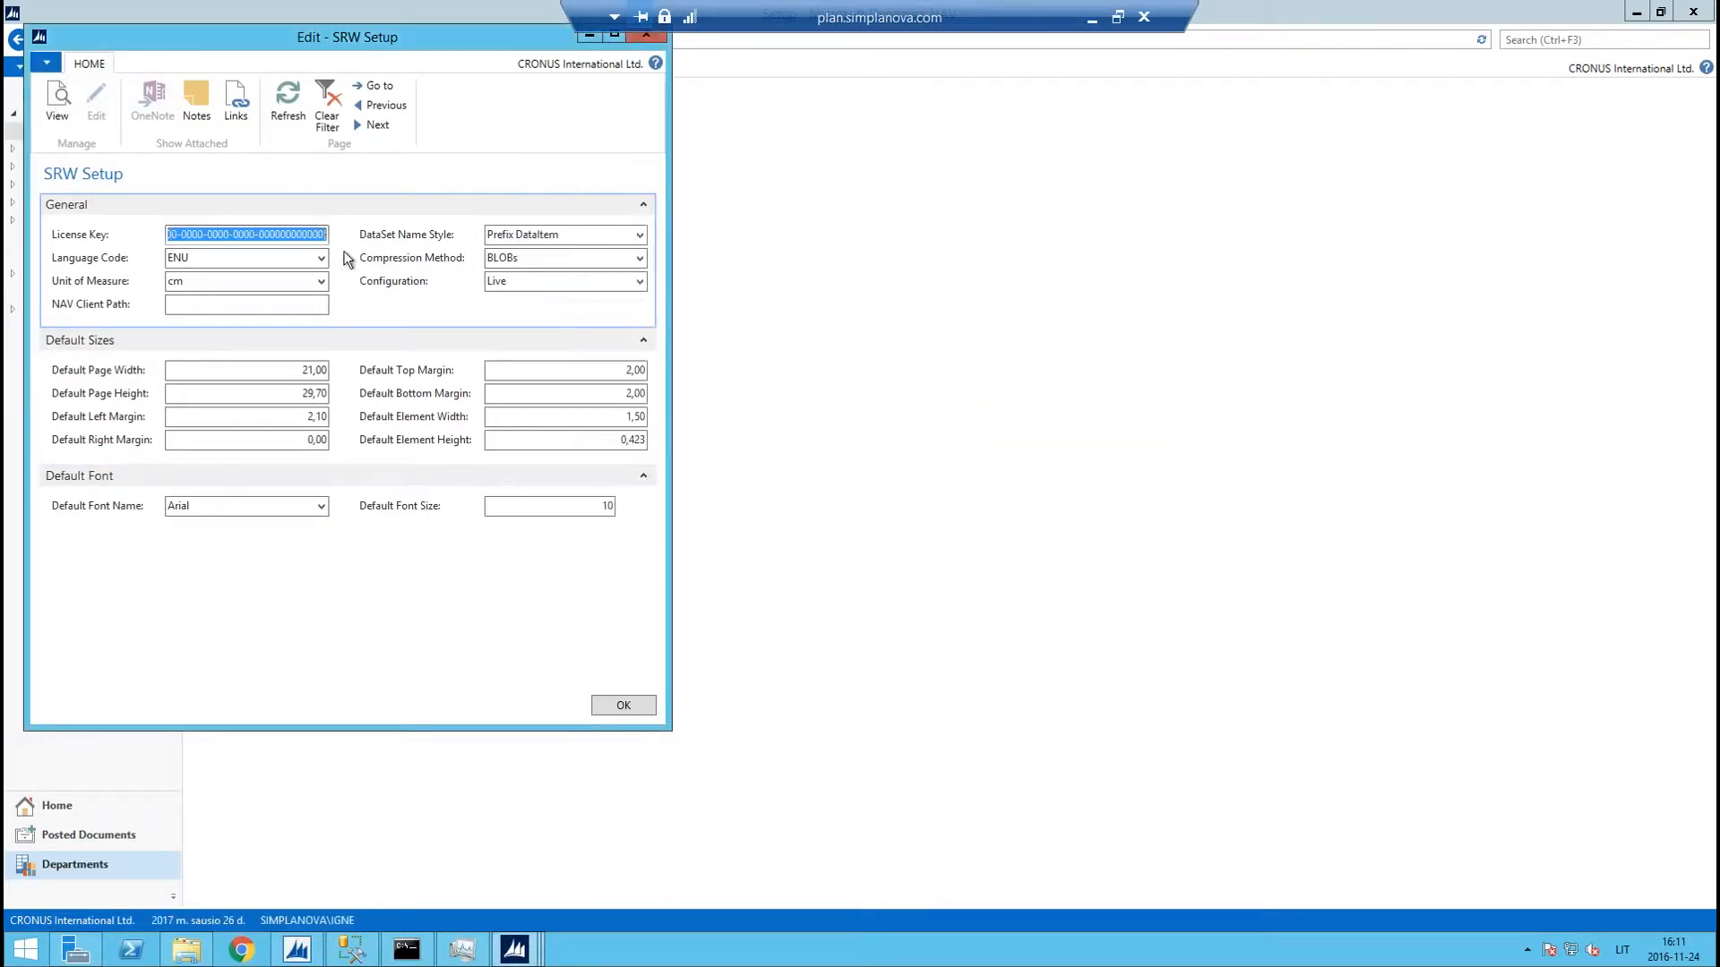
{"action": "key", "text": "ctrl+v"}
{"action": "key", "text": "Tab"}
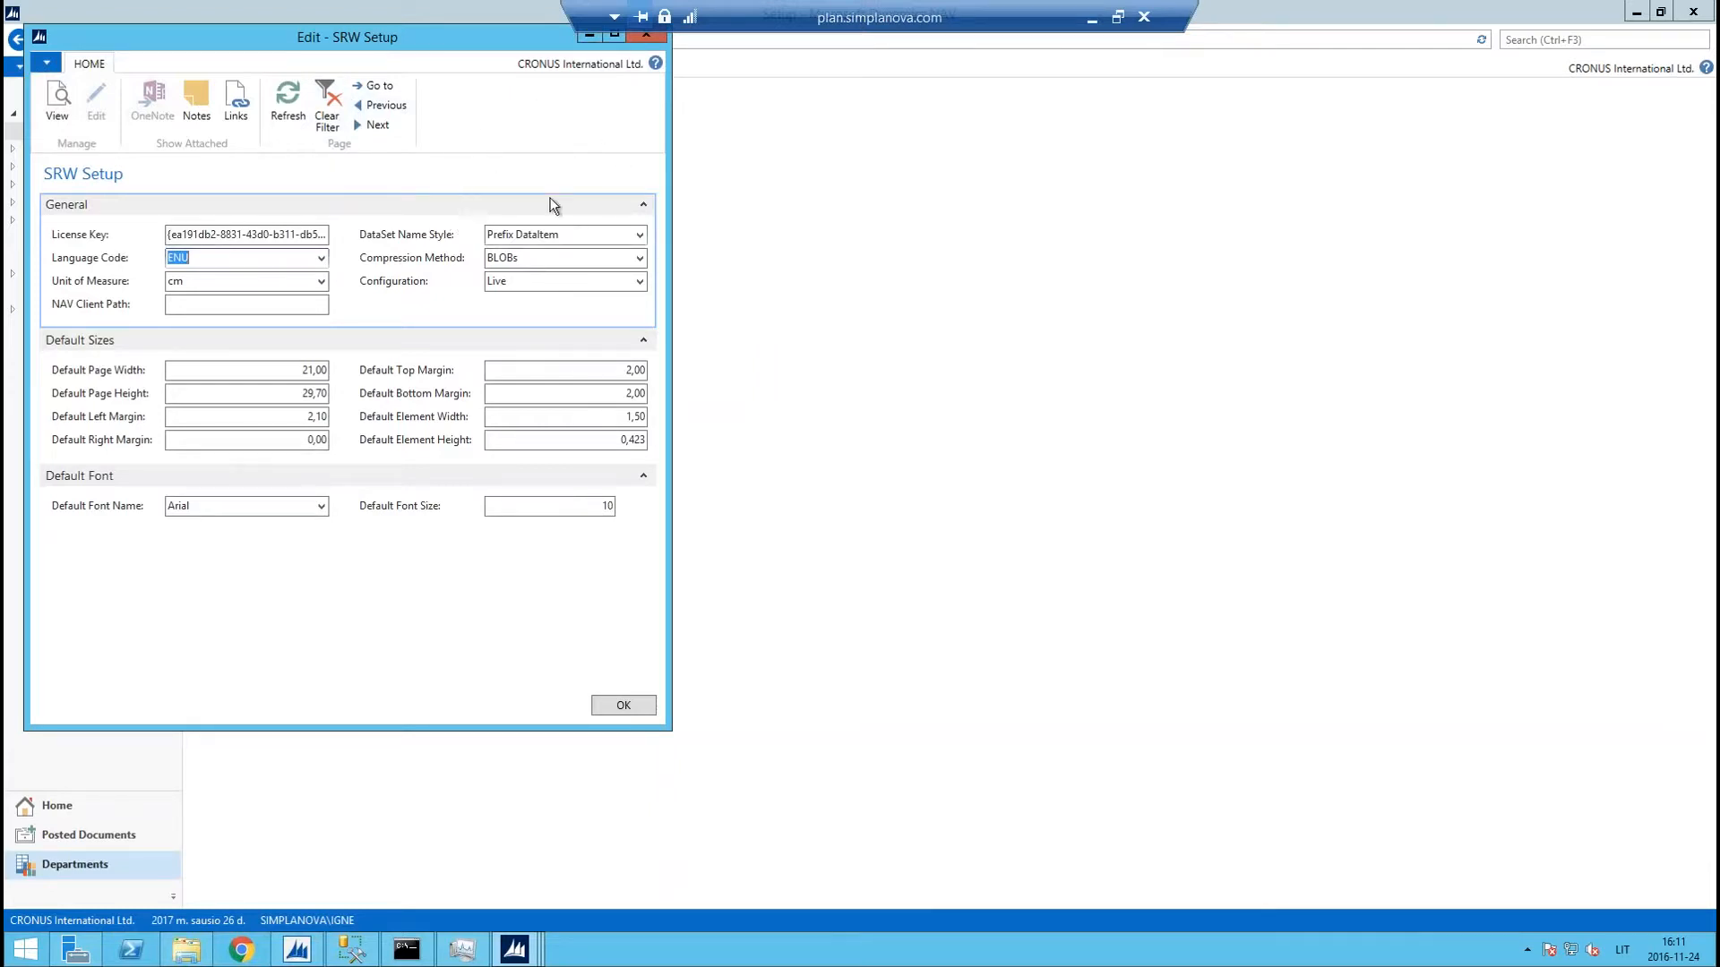
Review the DataSet Name Style, Compression Method, Language Code and Unit of Measure settings in SRW Setup
{"action": "left_click", "coordinate": [570, 235]}
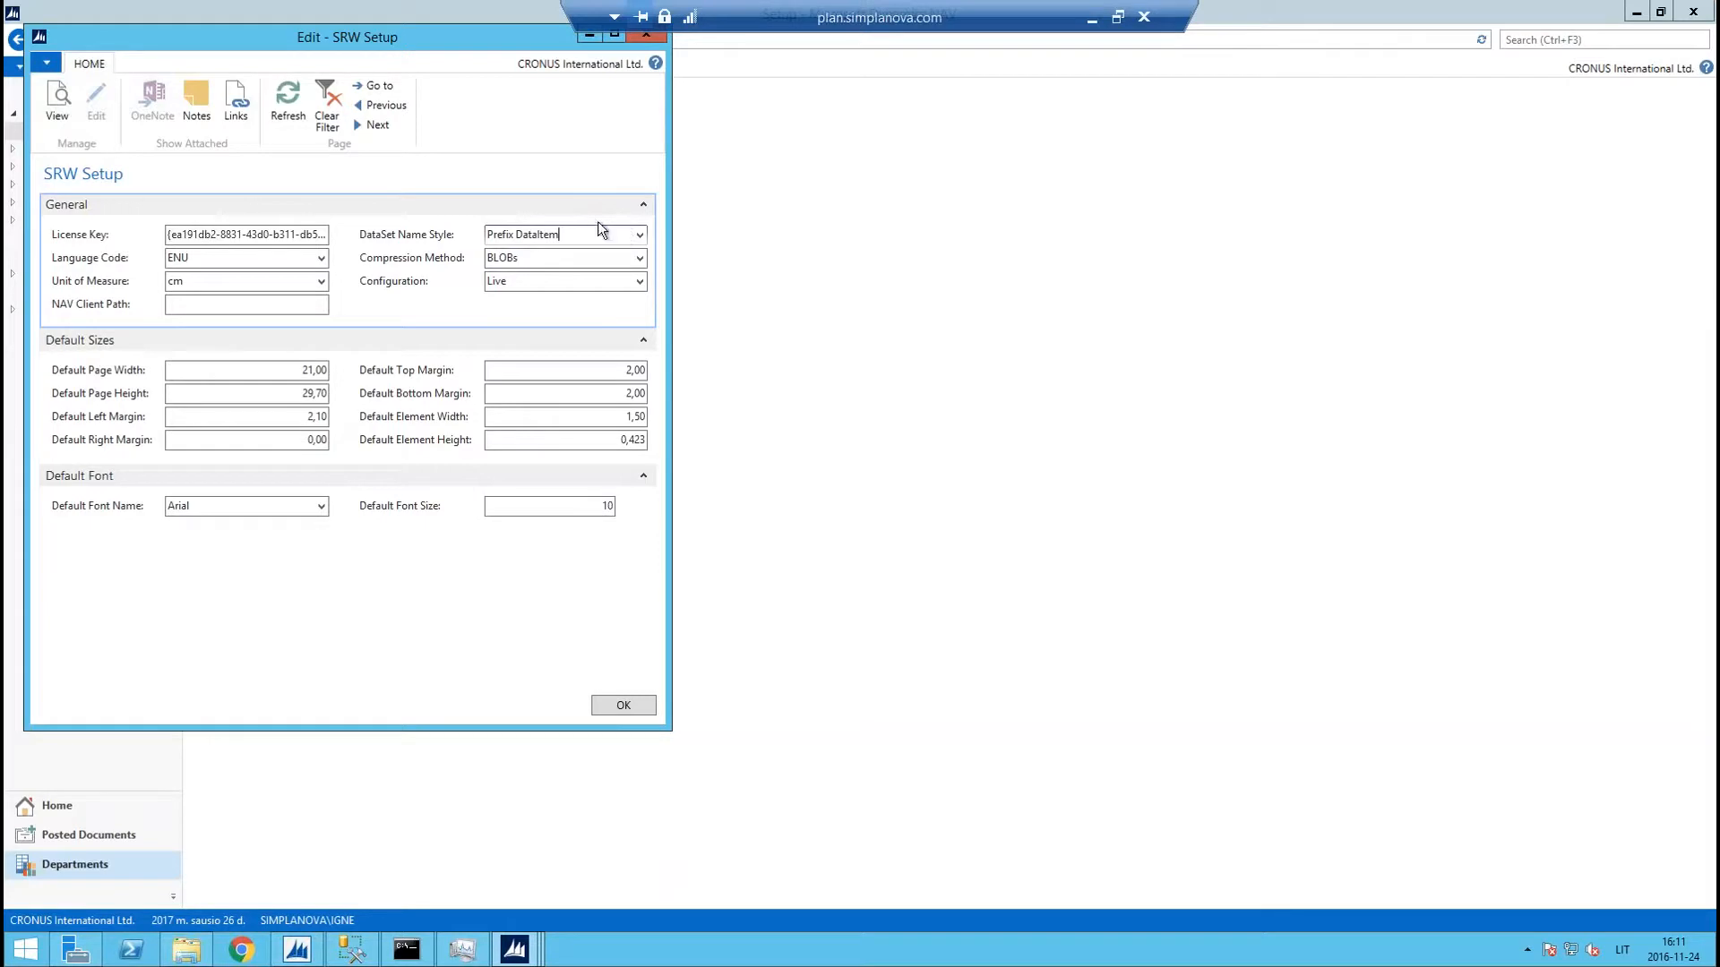
{"action": "left_click", "coordinate": [524, 257]}
{"action": "left_click", "coordinate": [206, 258]}
{"action": "left_click", "coordinate": [202, 284]}
{"action": "left_click", "coordinate": [321, 283]}
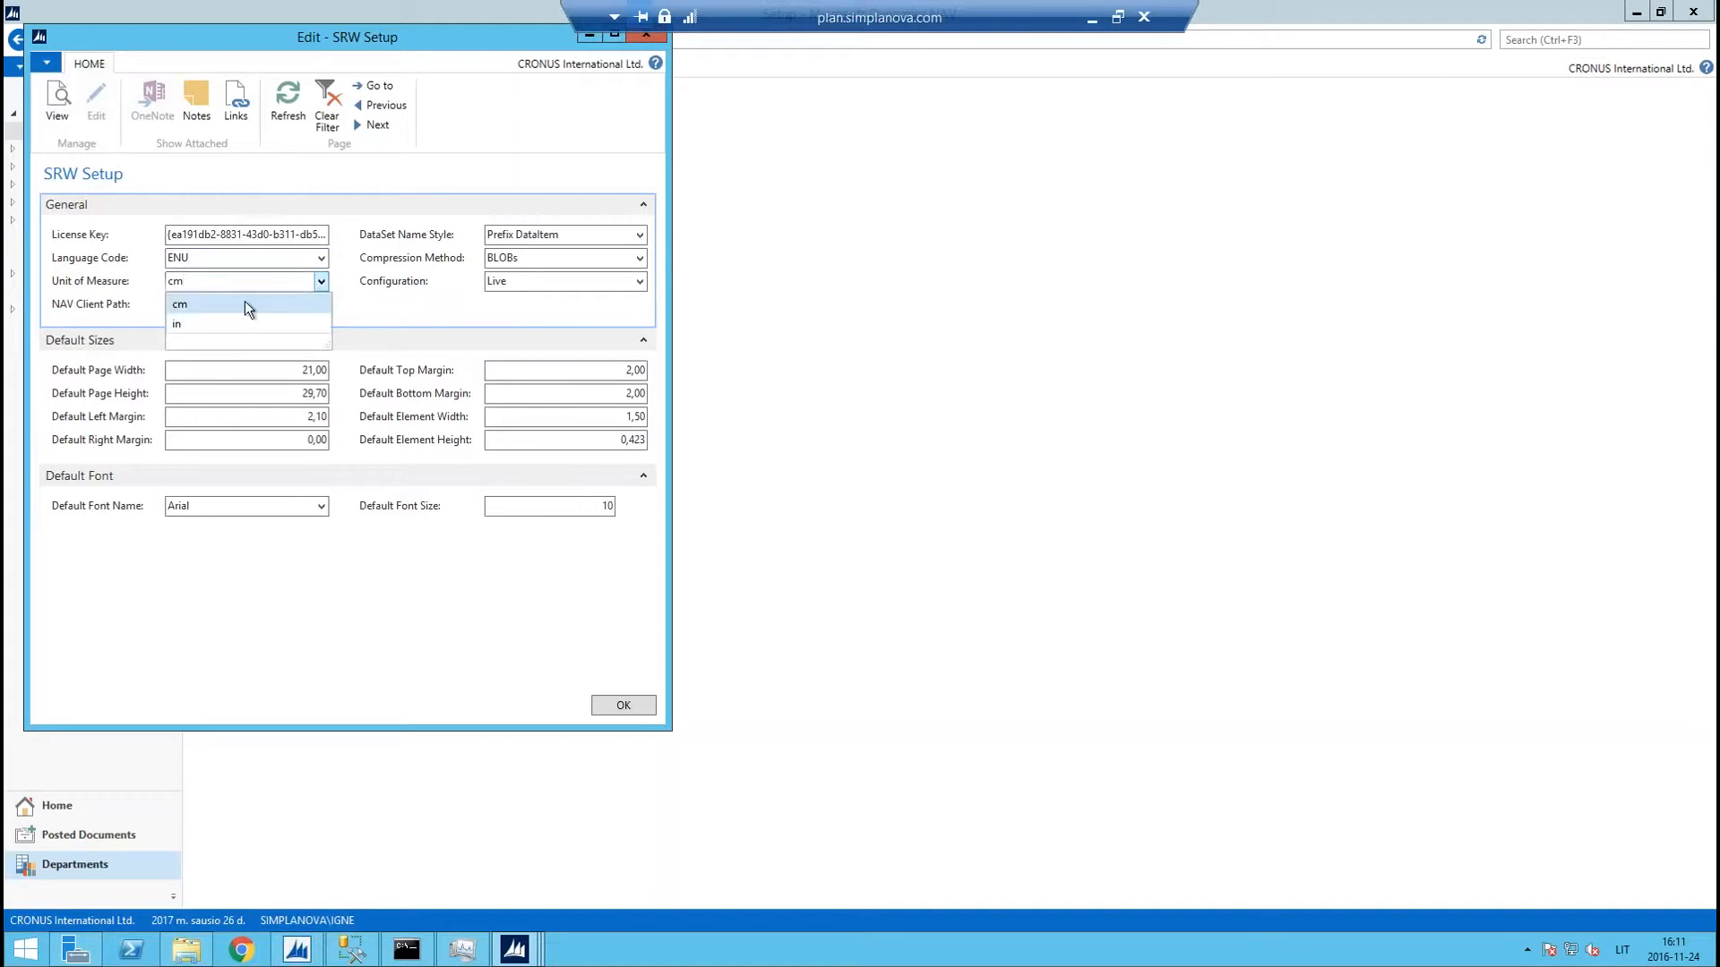
{"action": "left_click", "coordinate": [115, 302]}
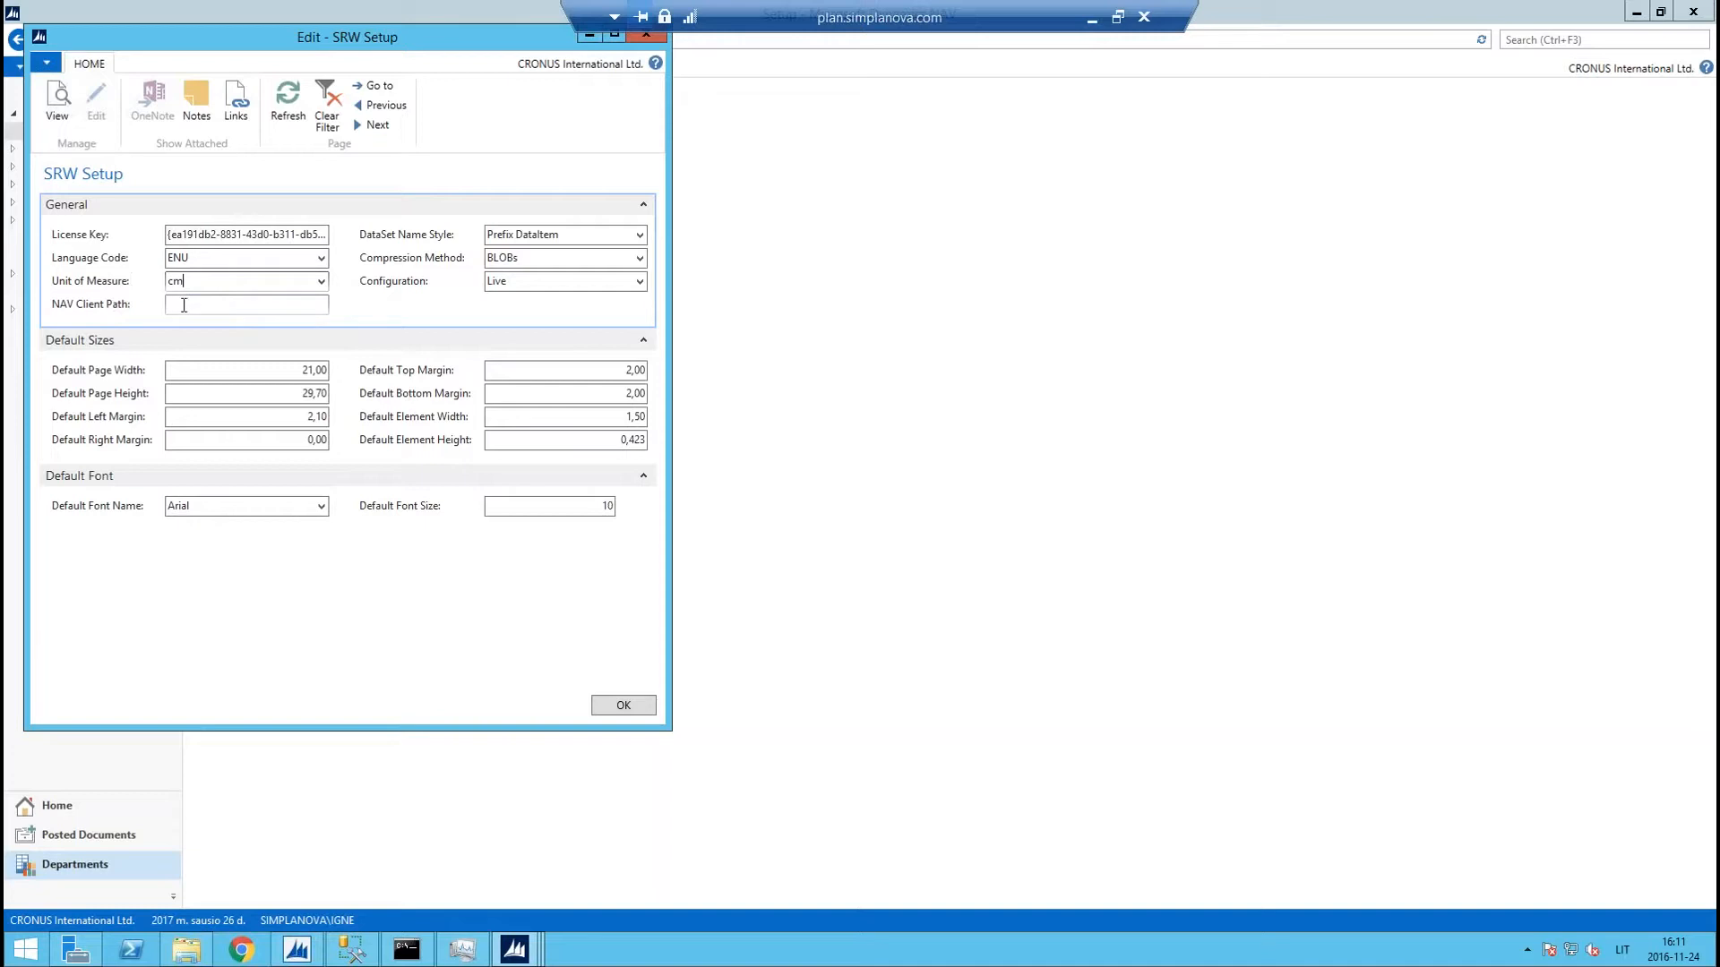
Switch to File Explorer, go up to the RoleTailored Client folder, extend its path with \finsql.exe and copy the full path
{"action": "left_click", "coordinate": [301, 302]}
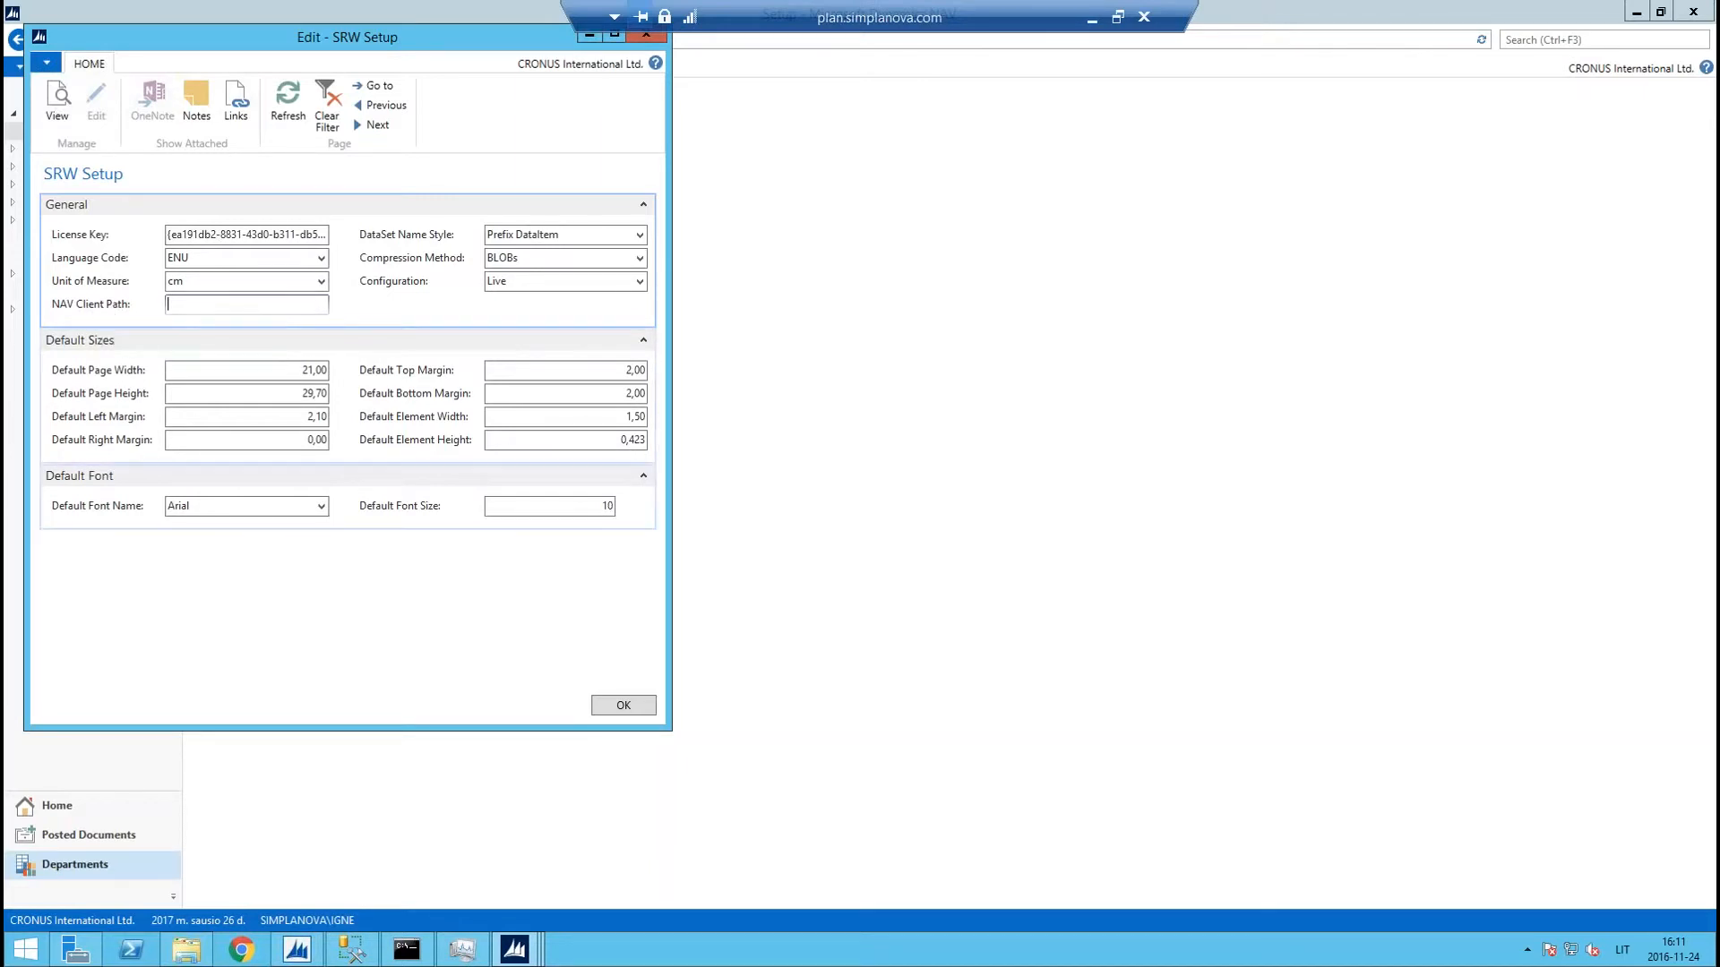
{"action": "left_click", "coordinate": [185, 949]}
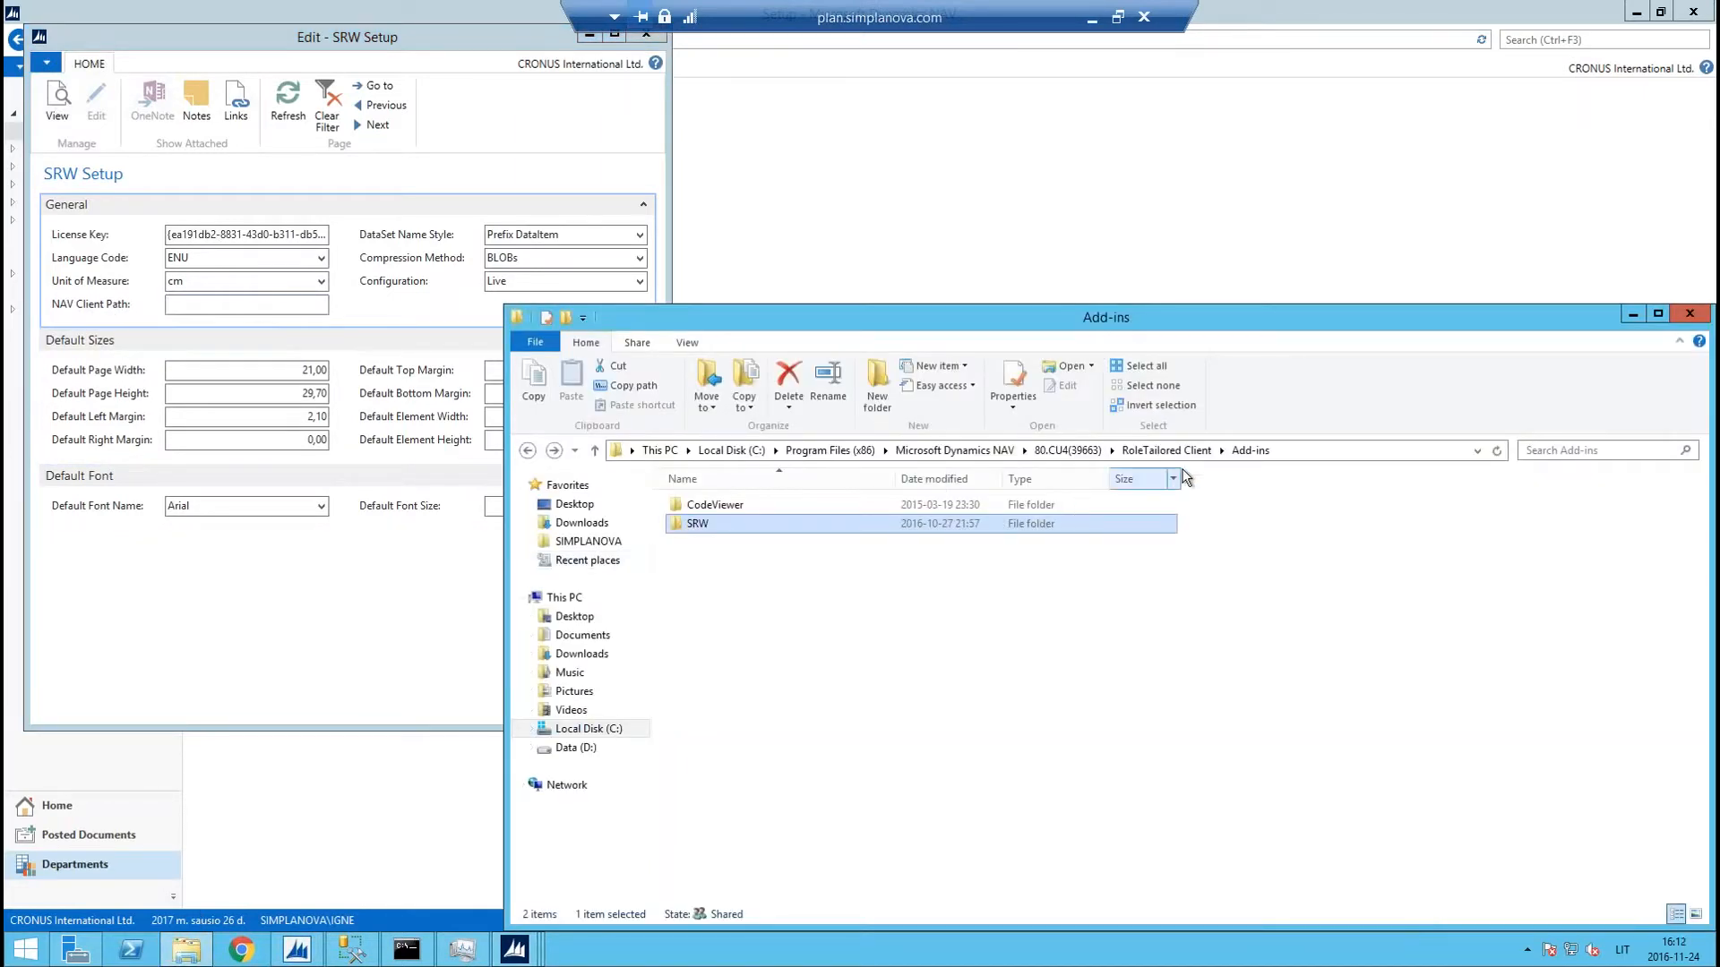
{"action": "left_click", "coordinate": [1166, 450]}
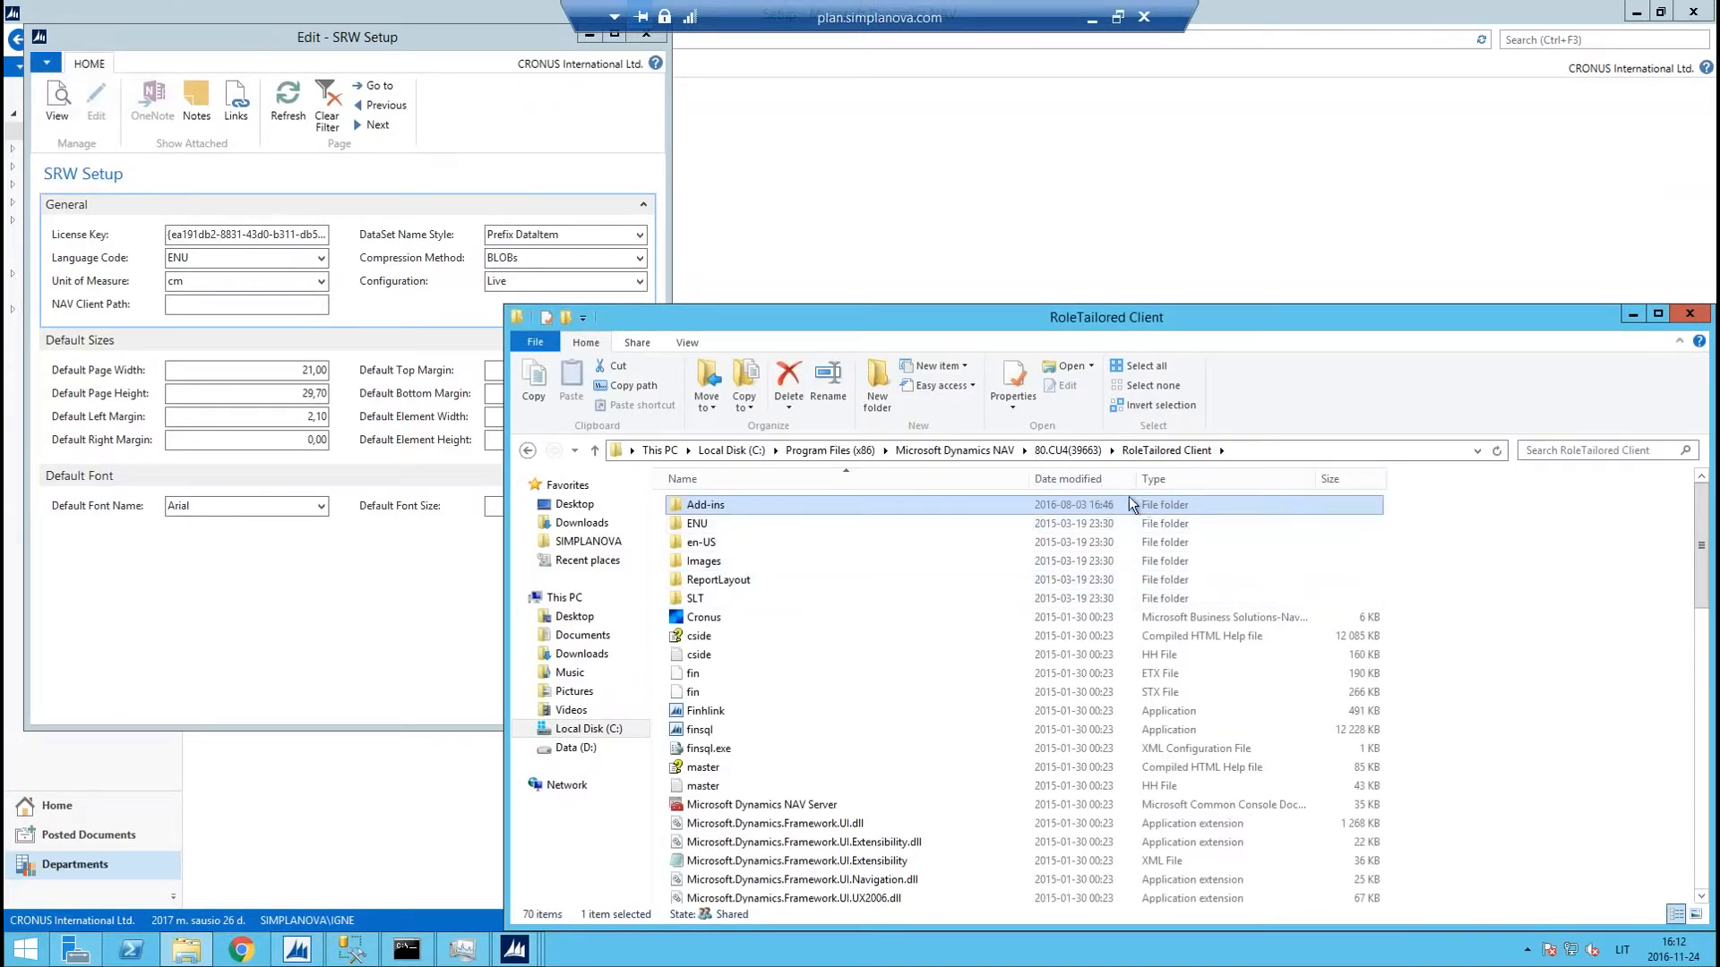
{"action": "left_click", "coordinate": [1290, 447]}
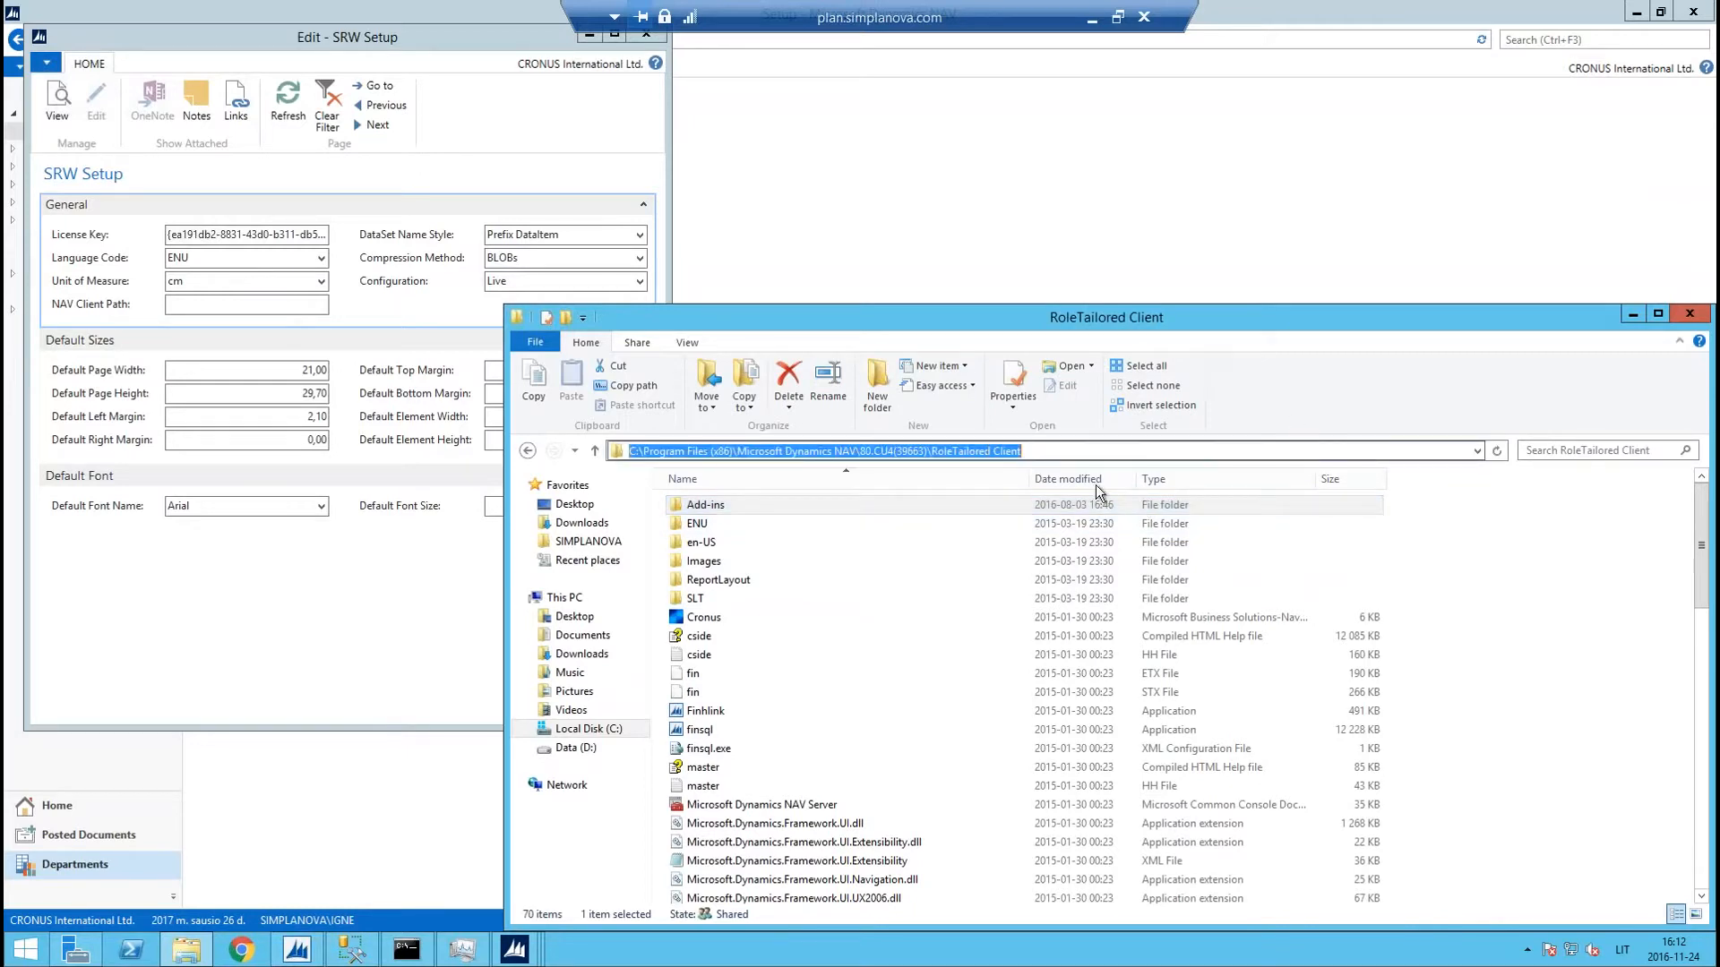
{"action": "left_click", "coordinate": [1123, 451]}
{"action": "type", "text": "\\"}
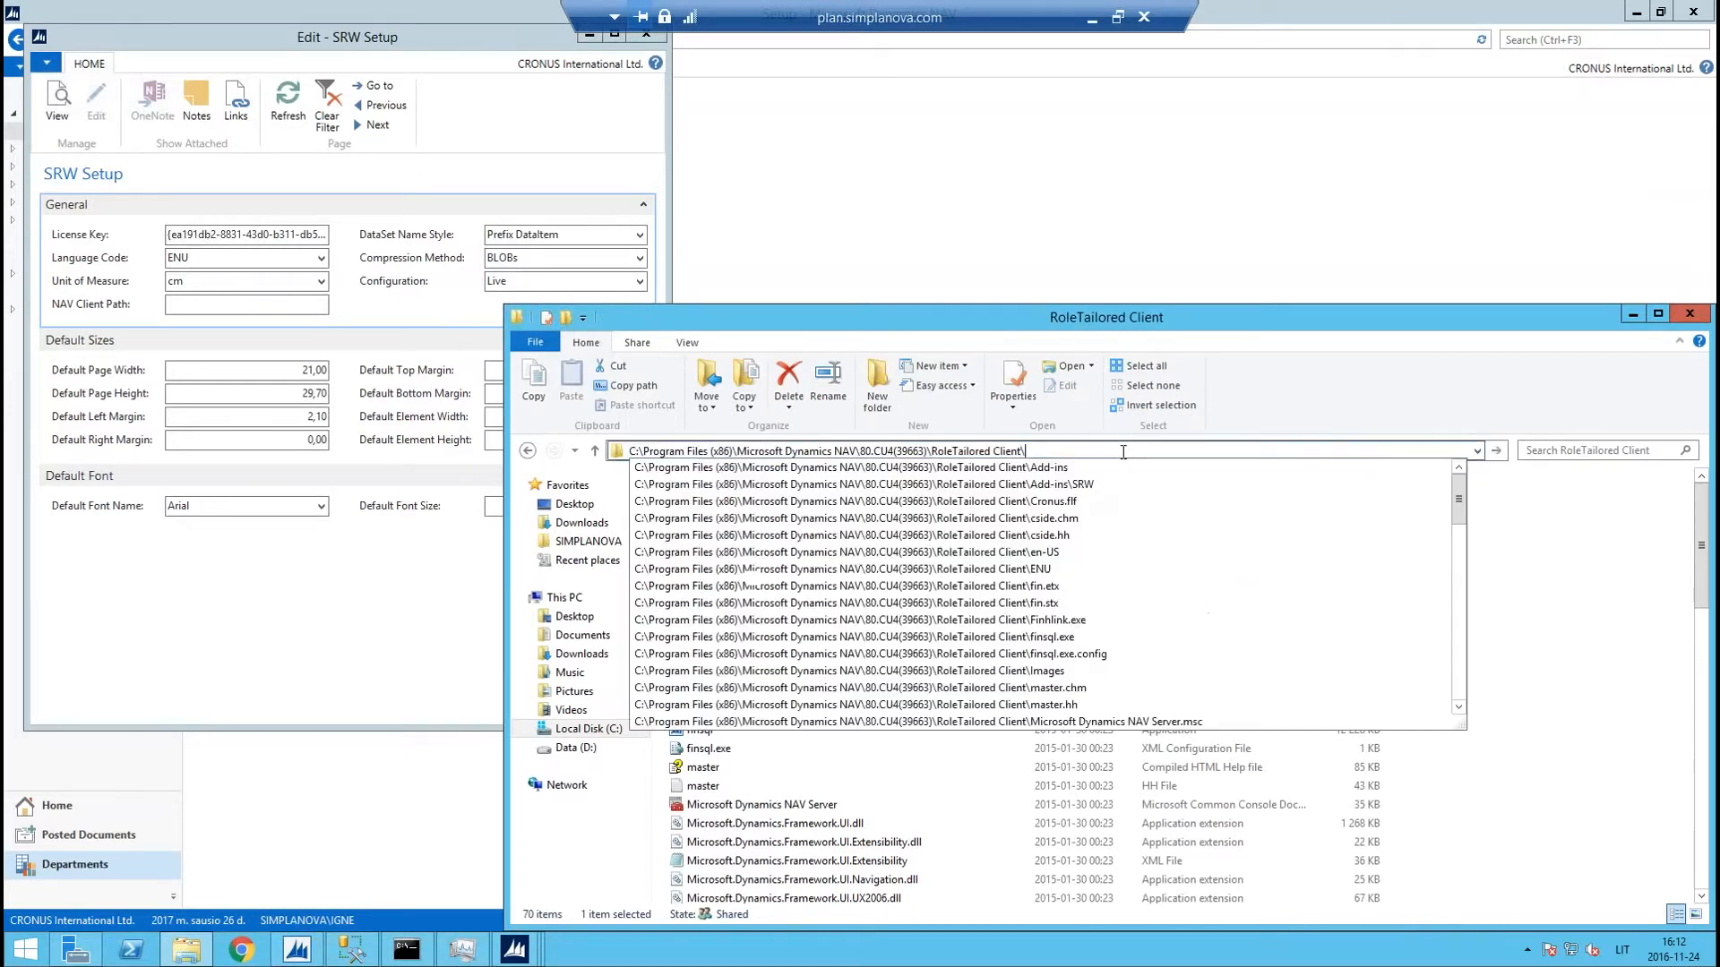
{"action": "type", "text": "fin"}
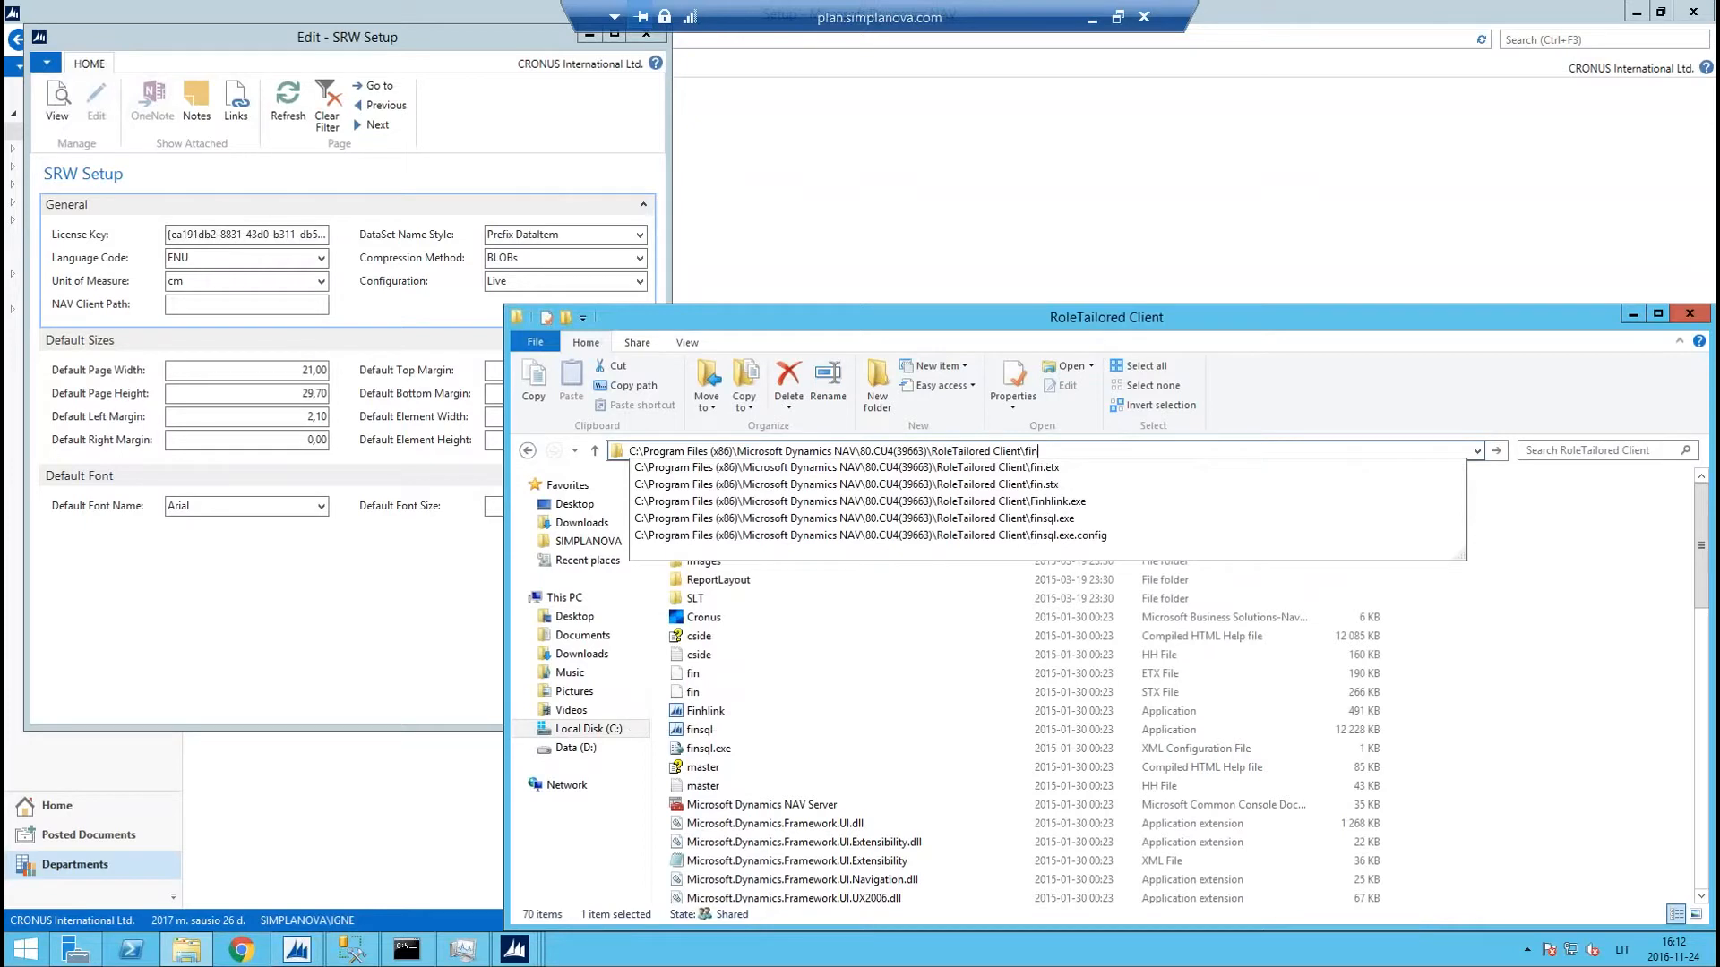
{"action": "type", "text": "sql"}
{"action": "key", "text": "Down"}
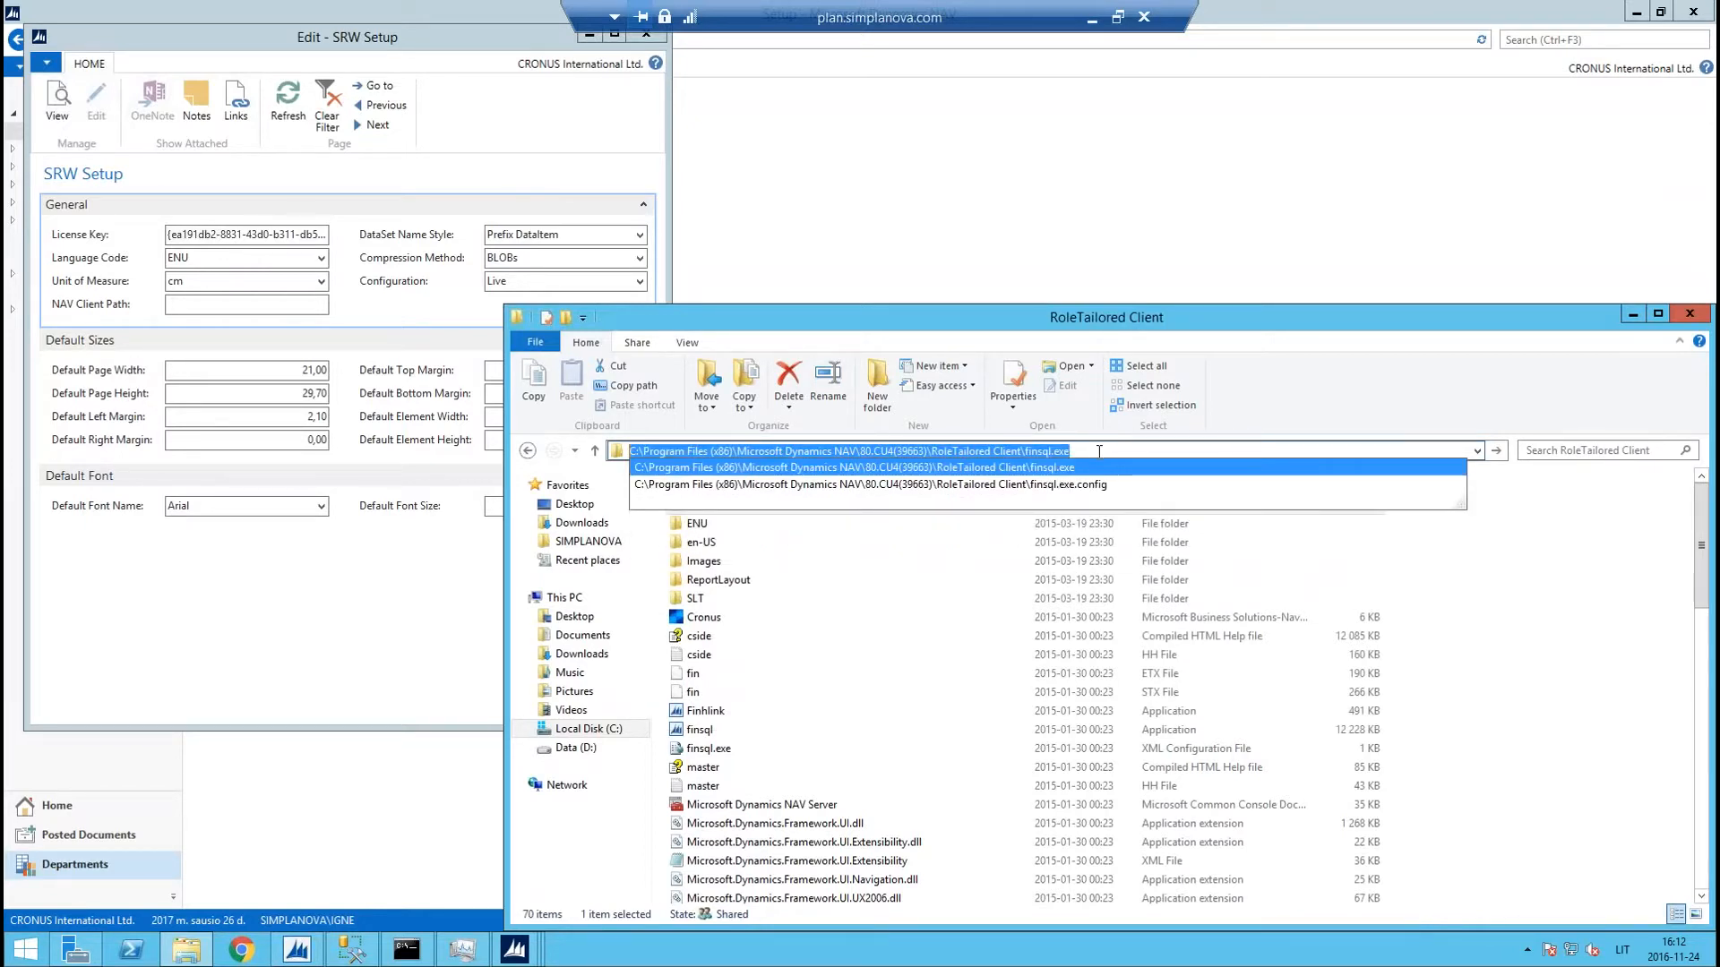
{"action": "key", "text": "ctrl+c"}
Set the NAV Client Path to C:\Program Files (x86)\Microsoft Dynamics NAV\80.CU4(39663)\RoleTailored Client\finsql.exe and confirm SRW Setup
{"action": "left_click", "coordinate": [249, 306]}
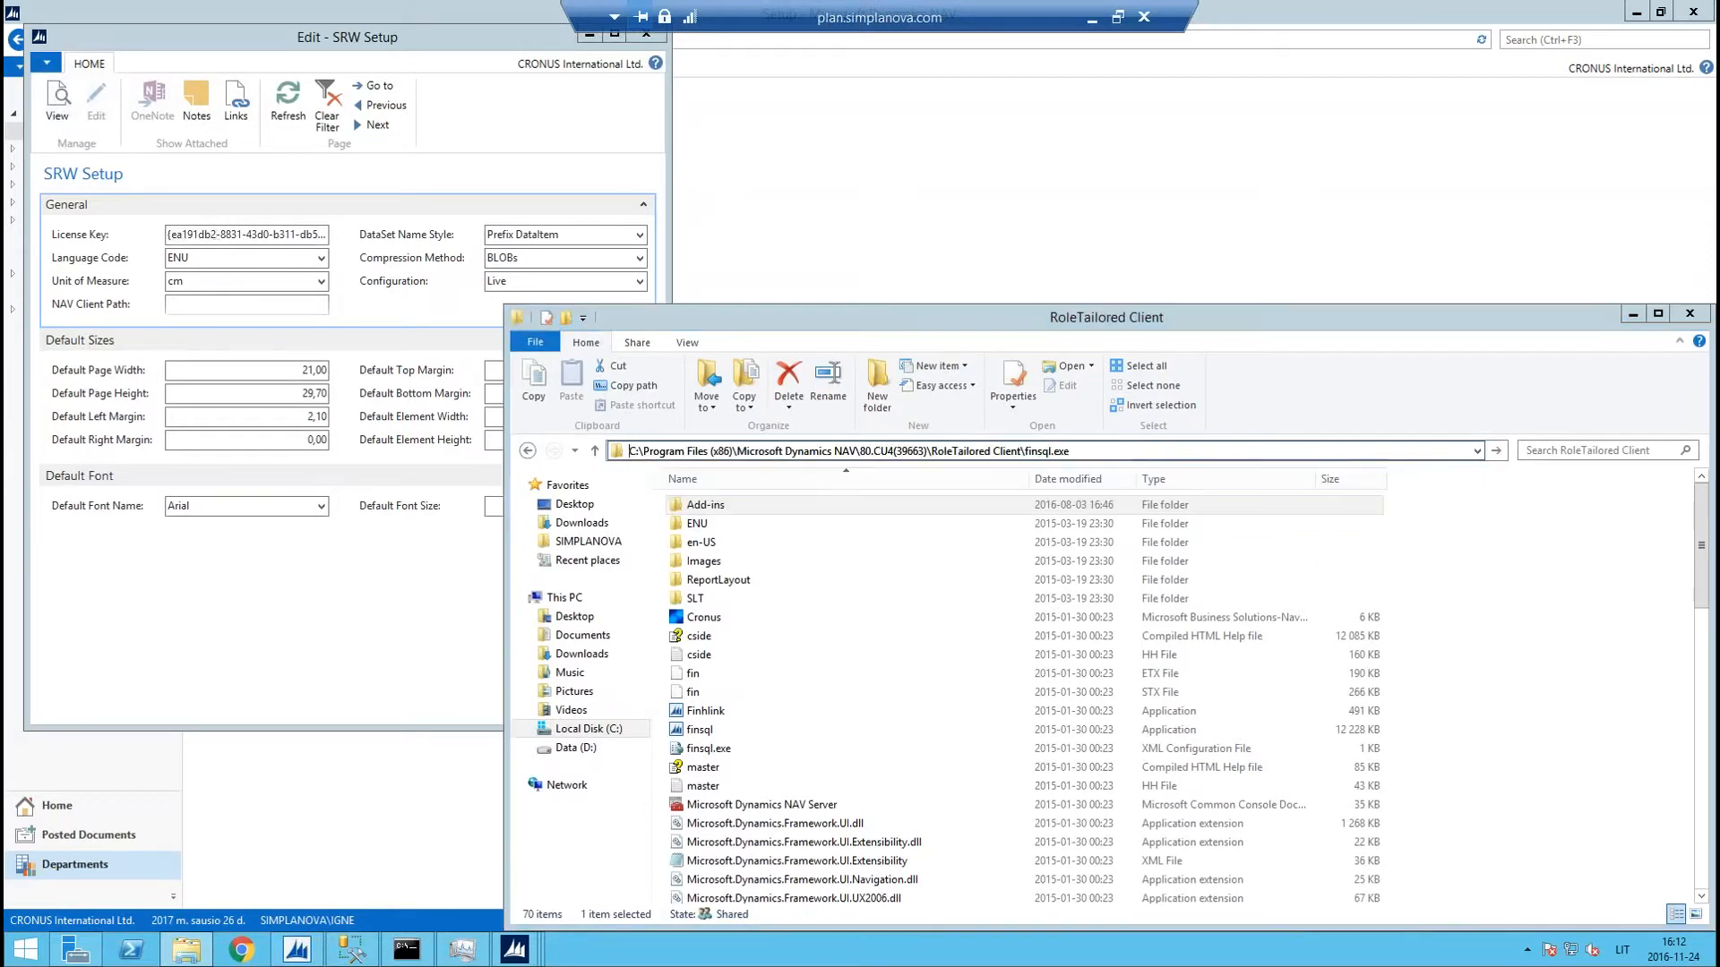
{"action": "key", "text": "ctrl+v"}
{"action": "left_click", "coordinate": [399, 383]}
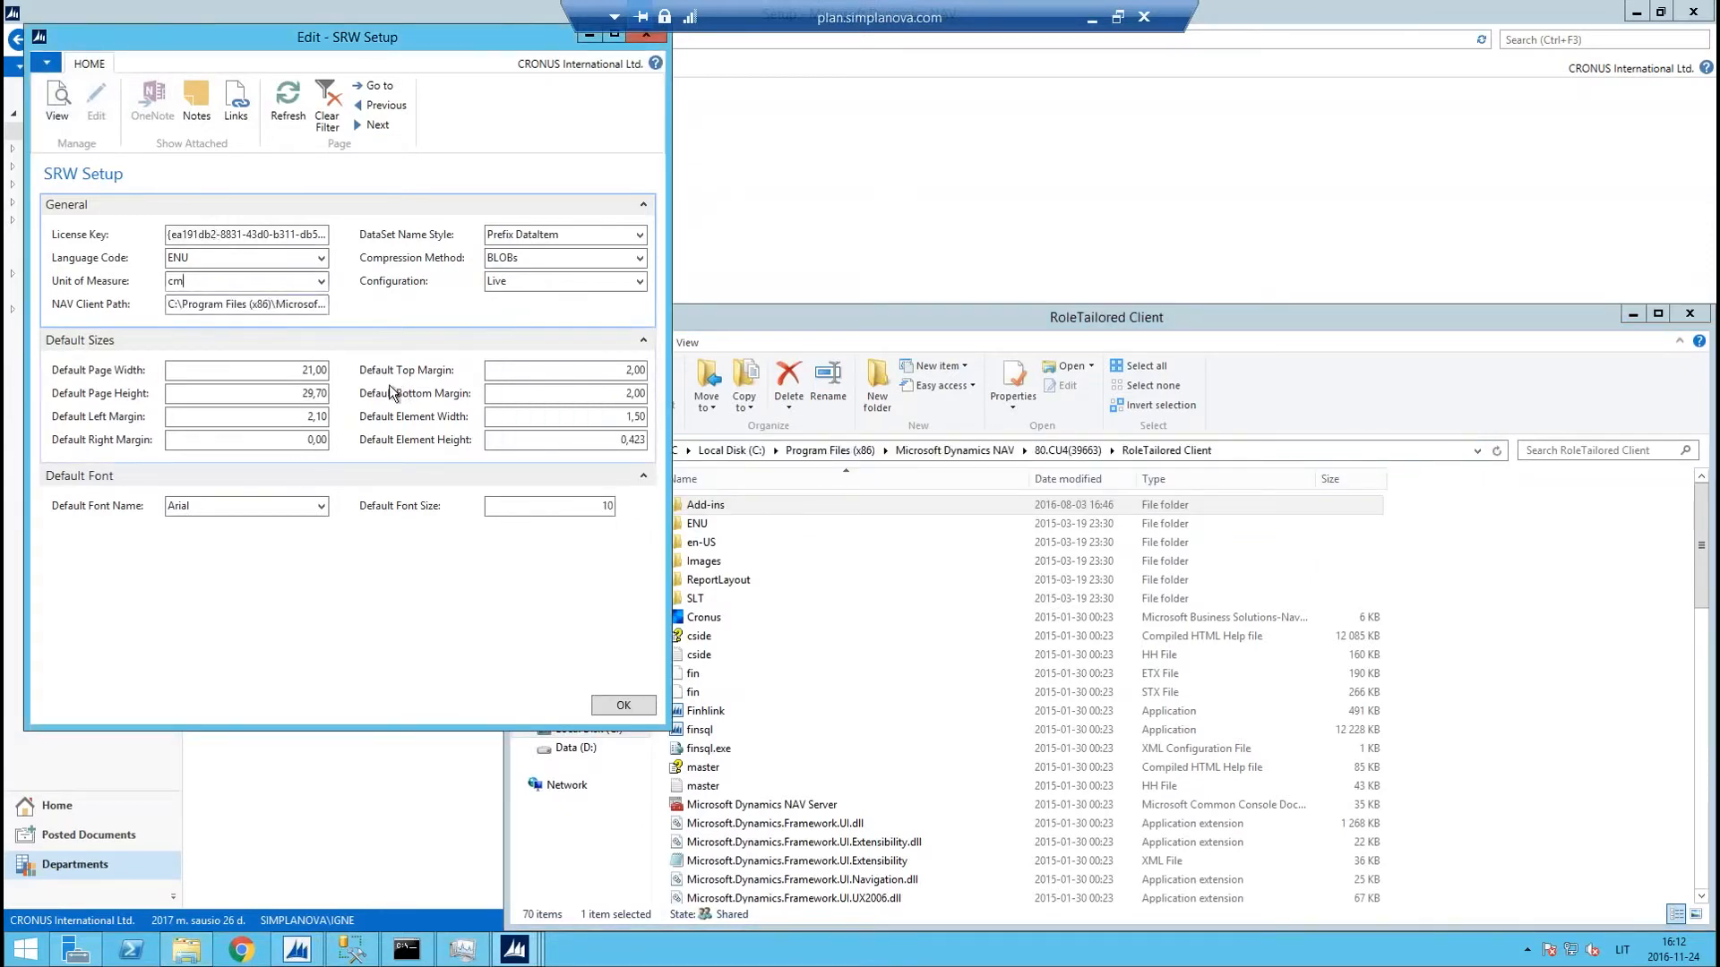
{"action": "left_click", "coordinate": [313, 305]}
{"action": "left_click", "coordinate": [621, 707]}
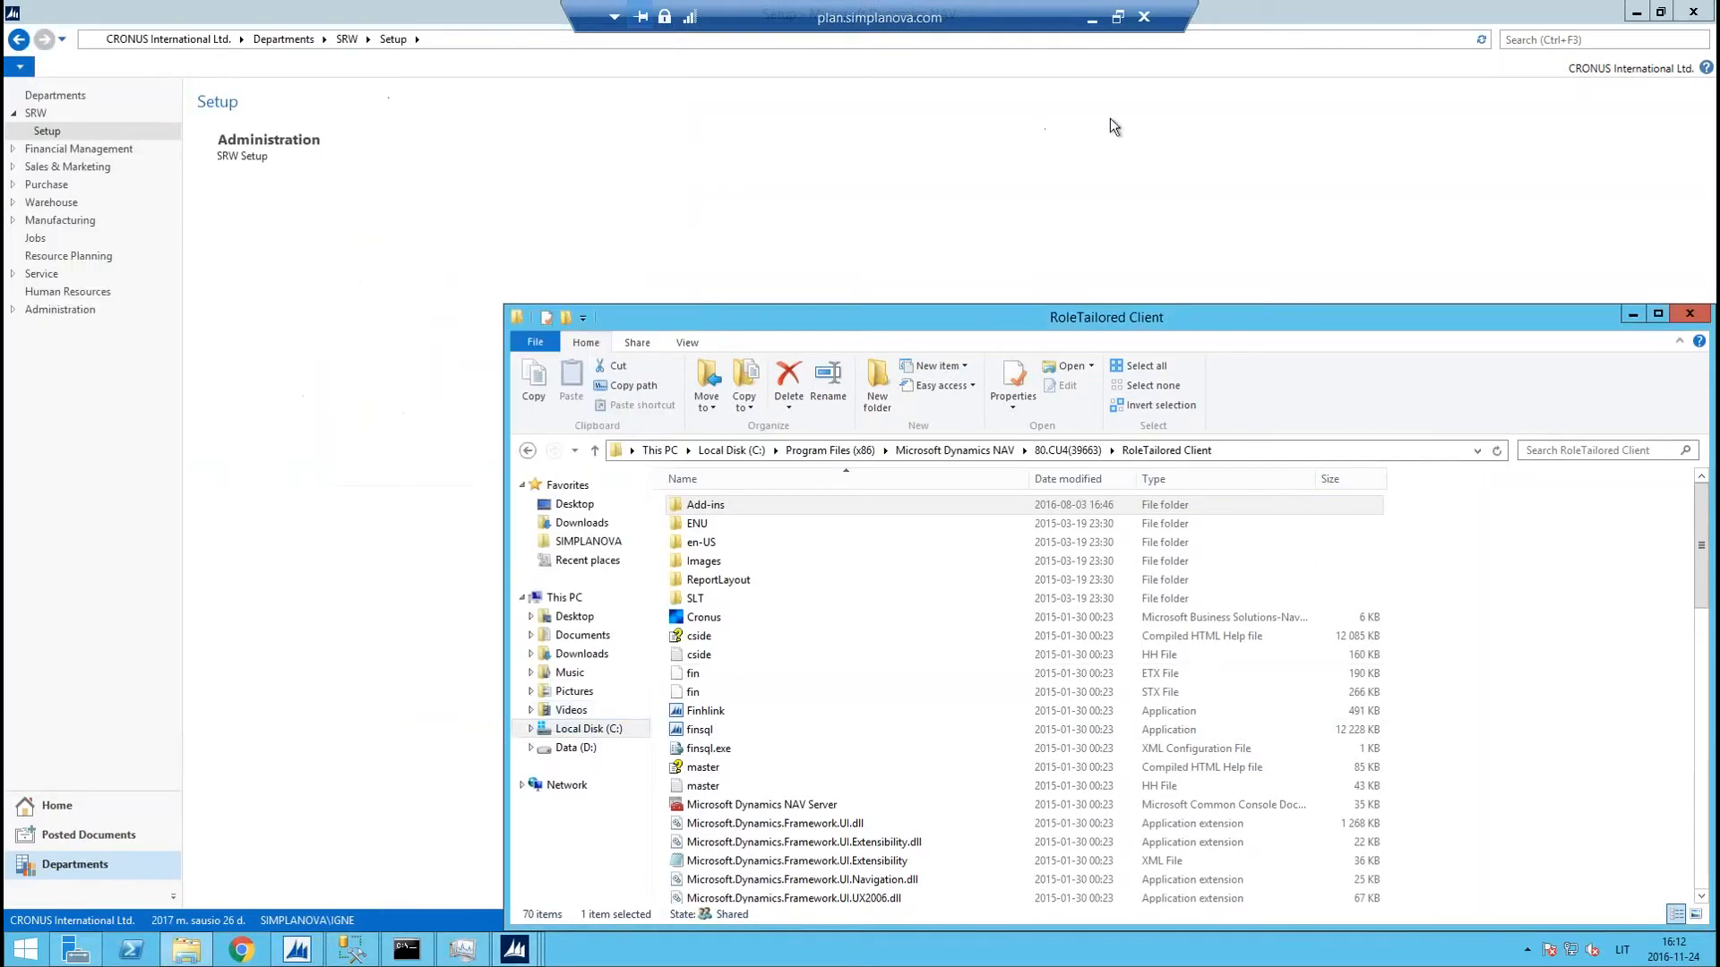
Open Control Add-ins by searching for "add-in" and import the SRW Resource zip file as the resource of SRWAddin
{"action": "left_click", "coordinate": [1603, 40]}
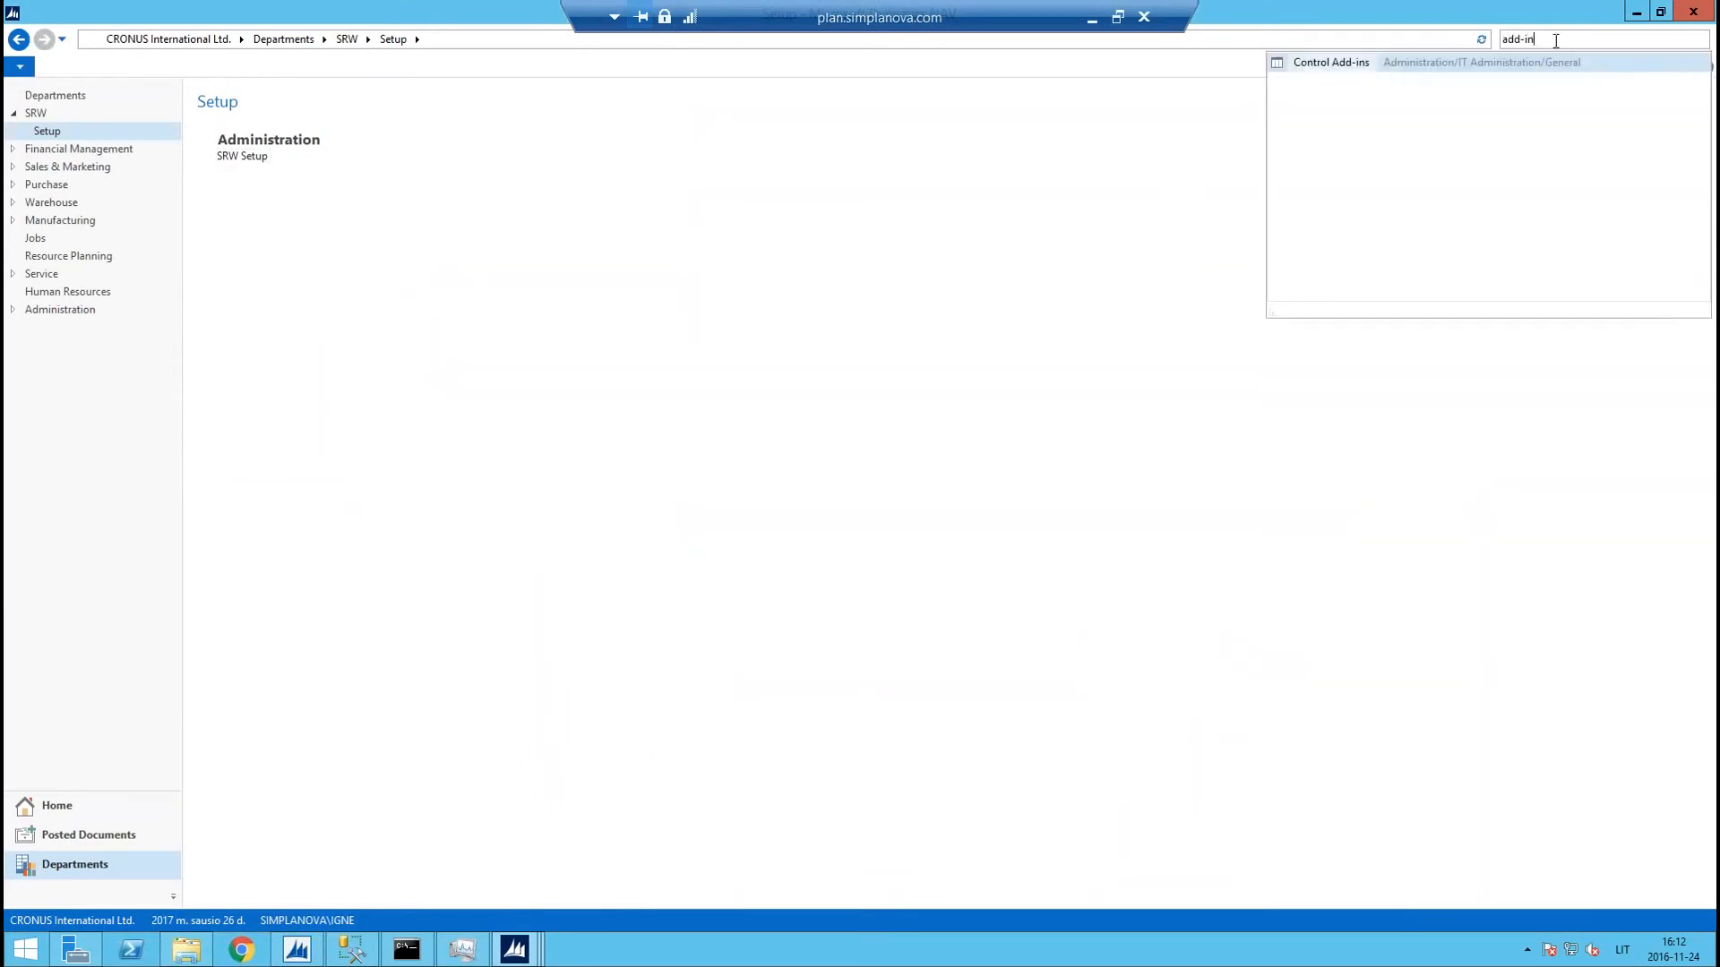
{"action": "left_click", "coordinate": [1331, 65]}
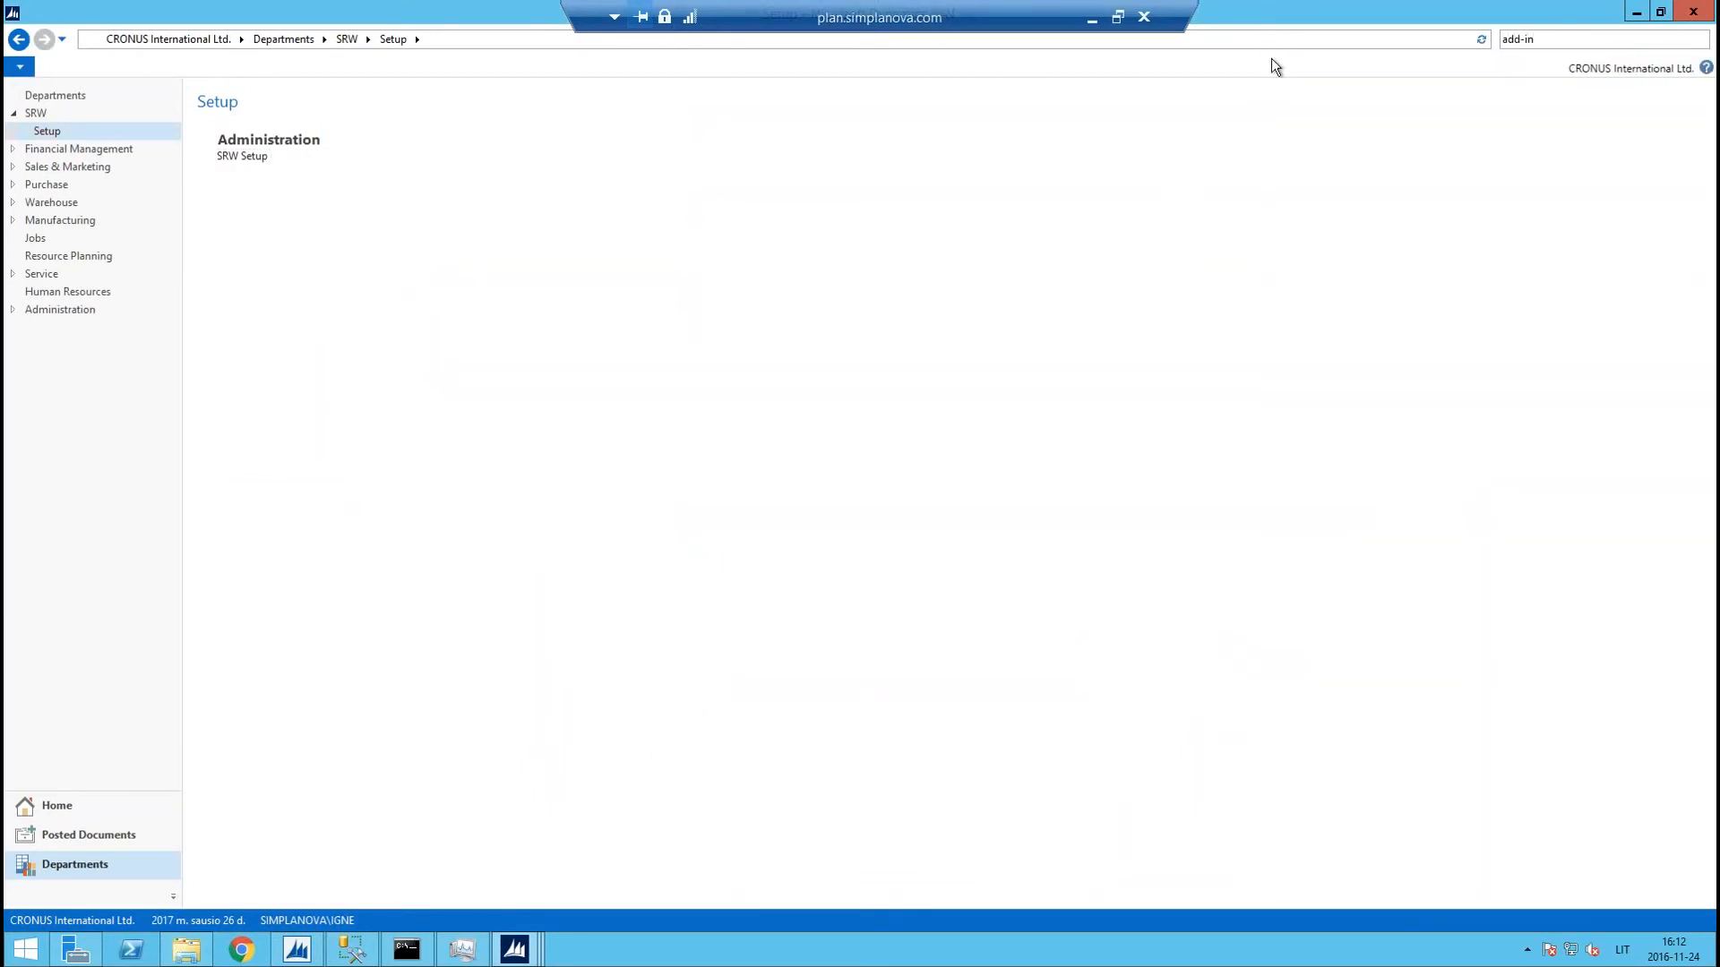
{"action": "left_click", "coordinate": [262, 428]}
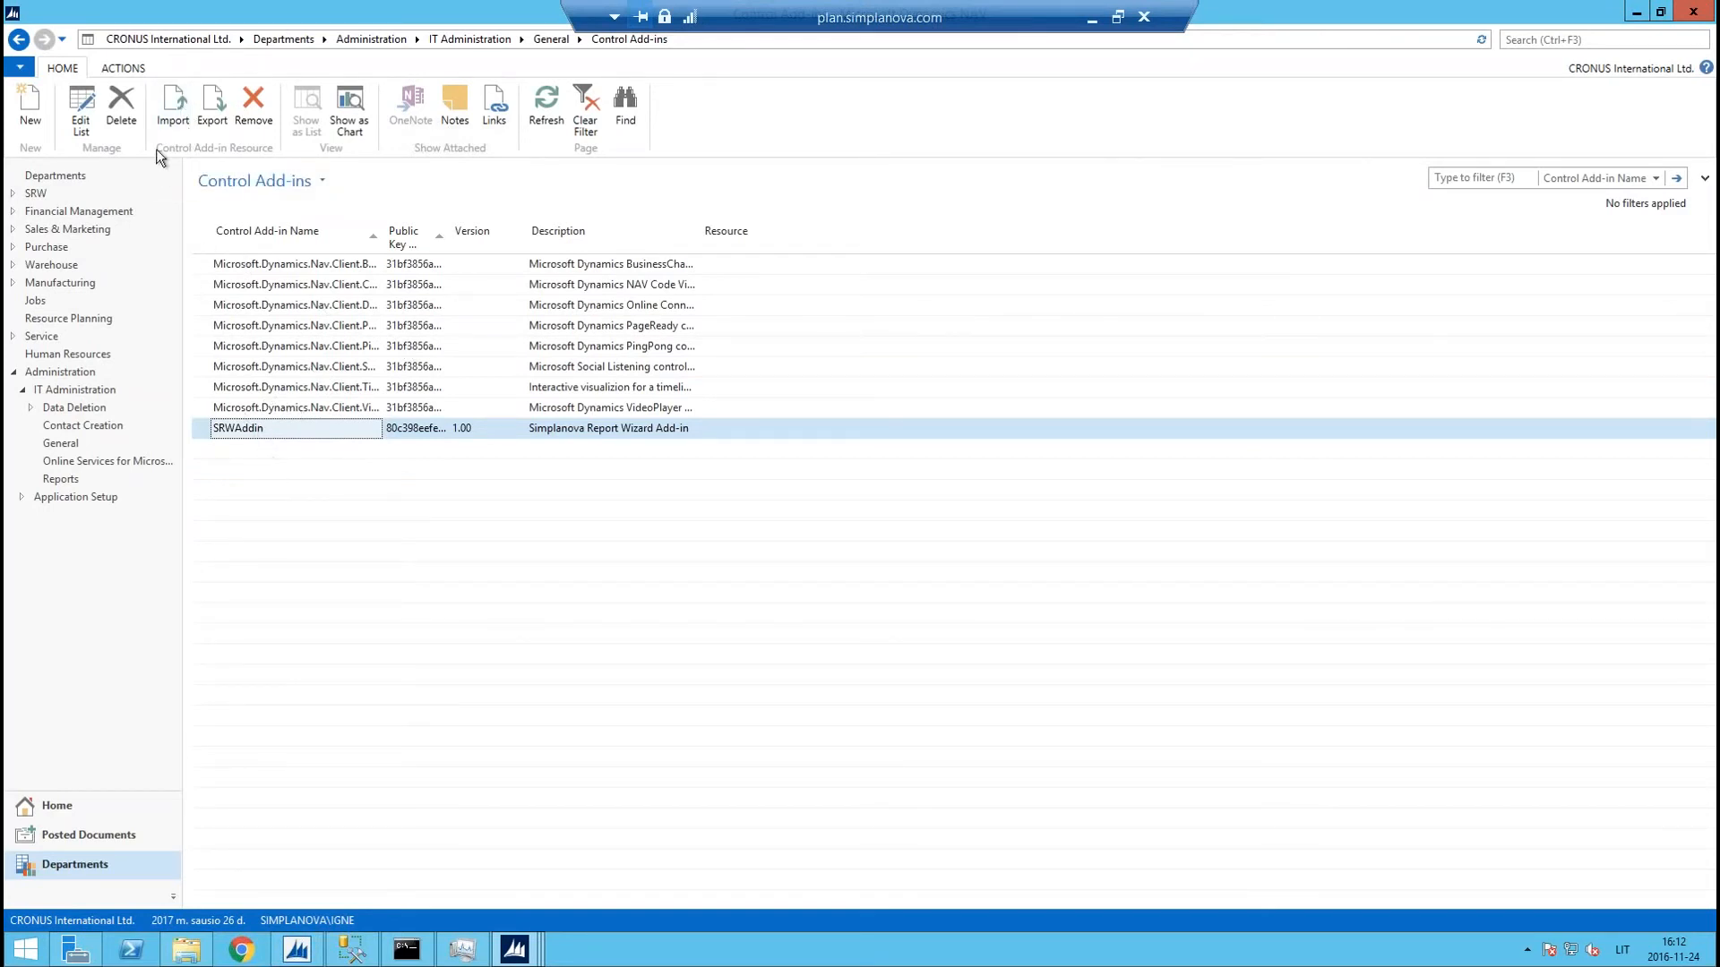
{"action": "left_click", "coordinate": [174, 123]}
{"action": "left_click", "coordinate": [904, 500]}
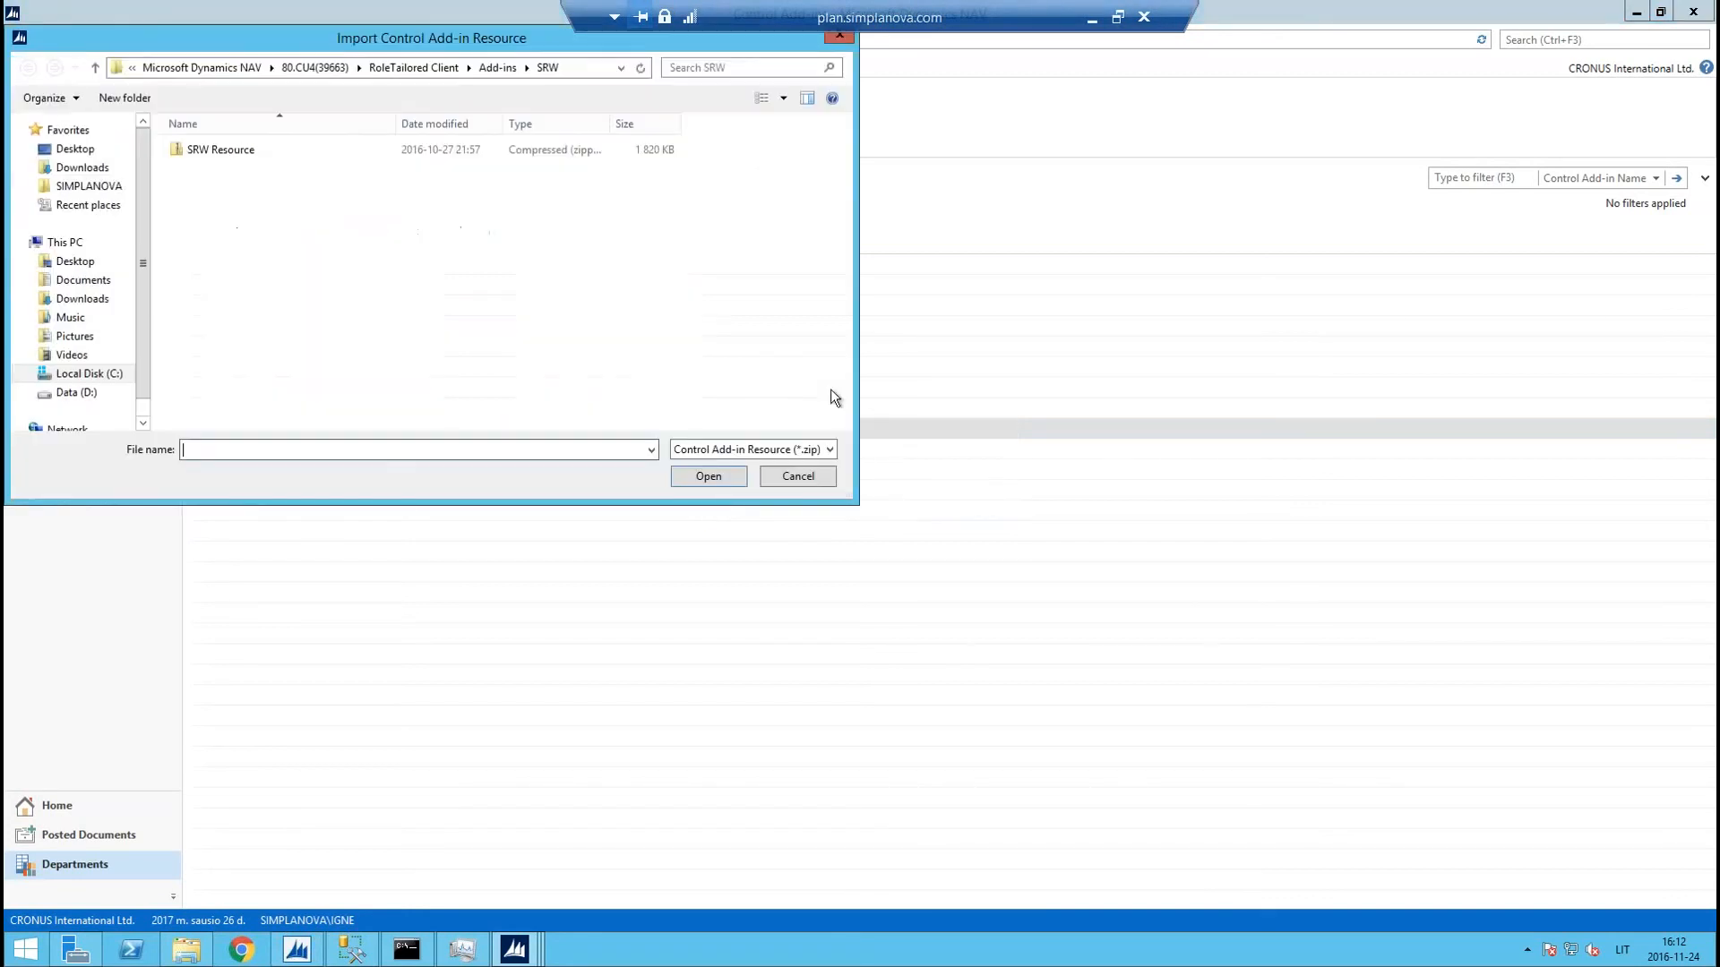
{"action": "left_click", "coordinate": [228, 148]}
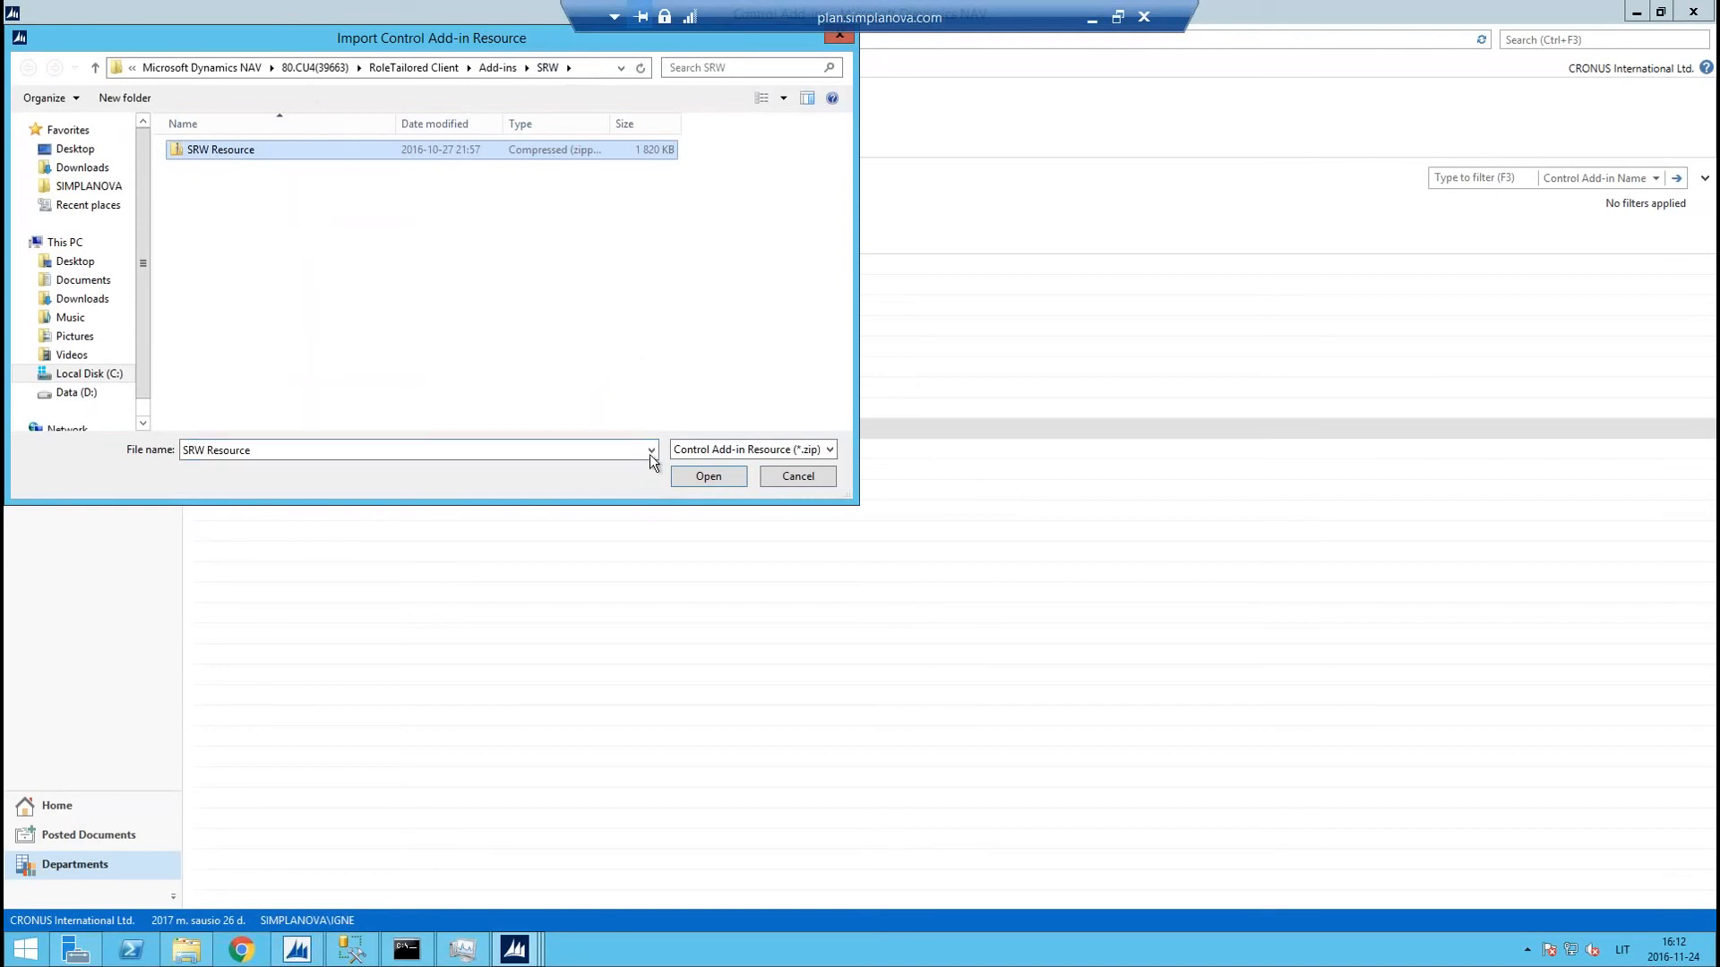
{"action": "left_click", "coordinate": [706, 476]}
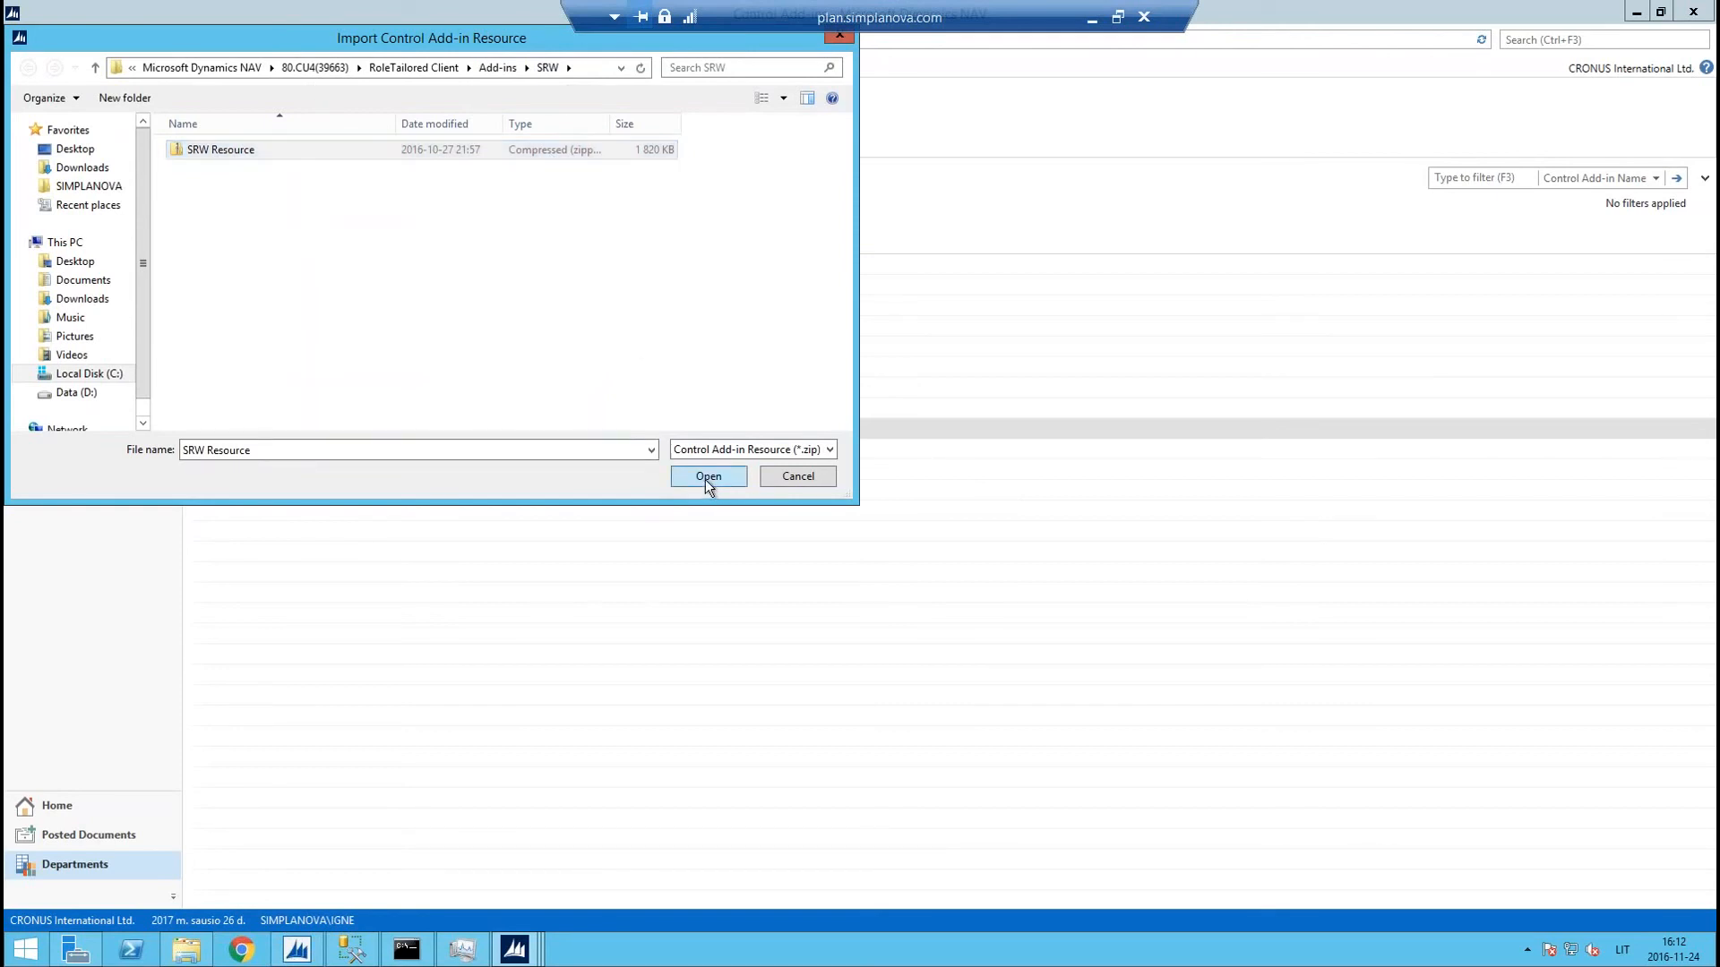
{"action": "left_click", "coordinate": [981, 503]}
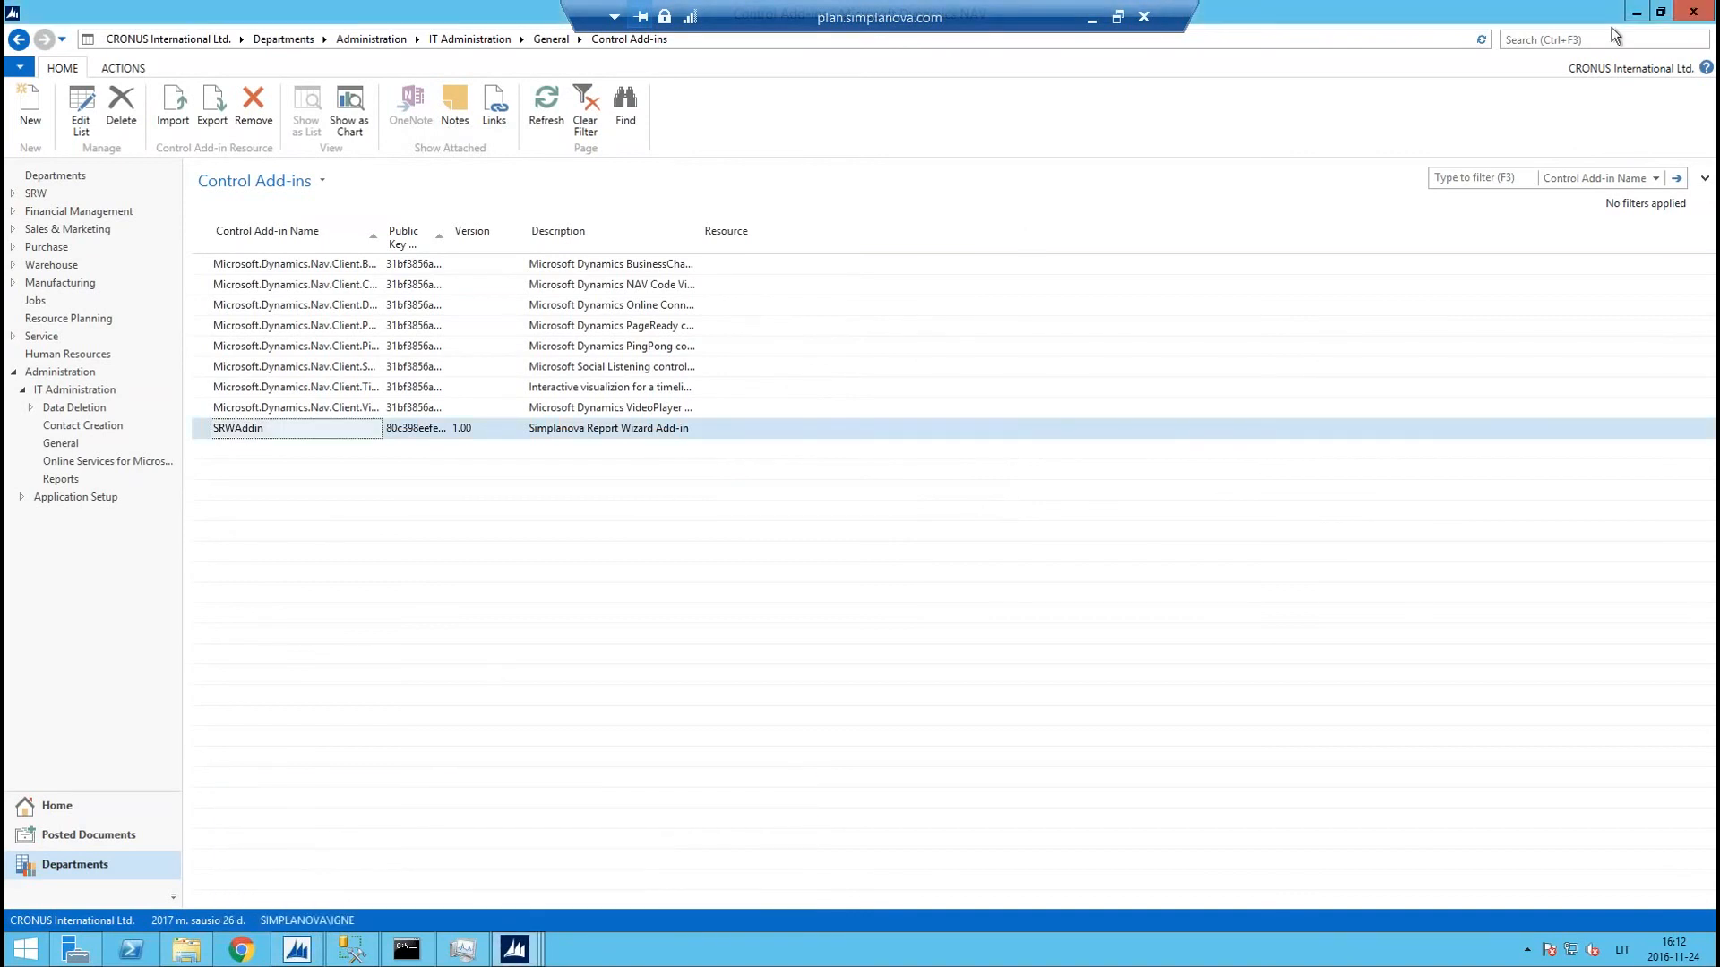
{"action": "left_click", "coordinate": [38, 744]}
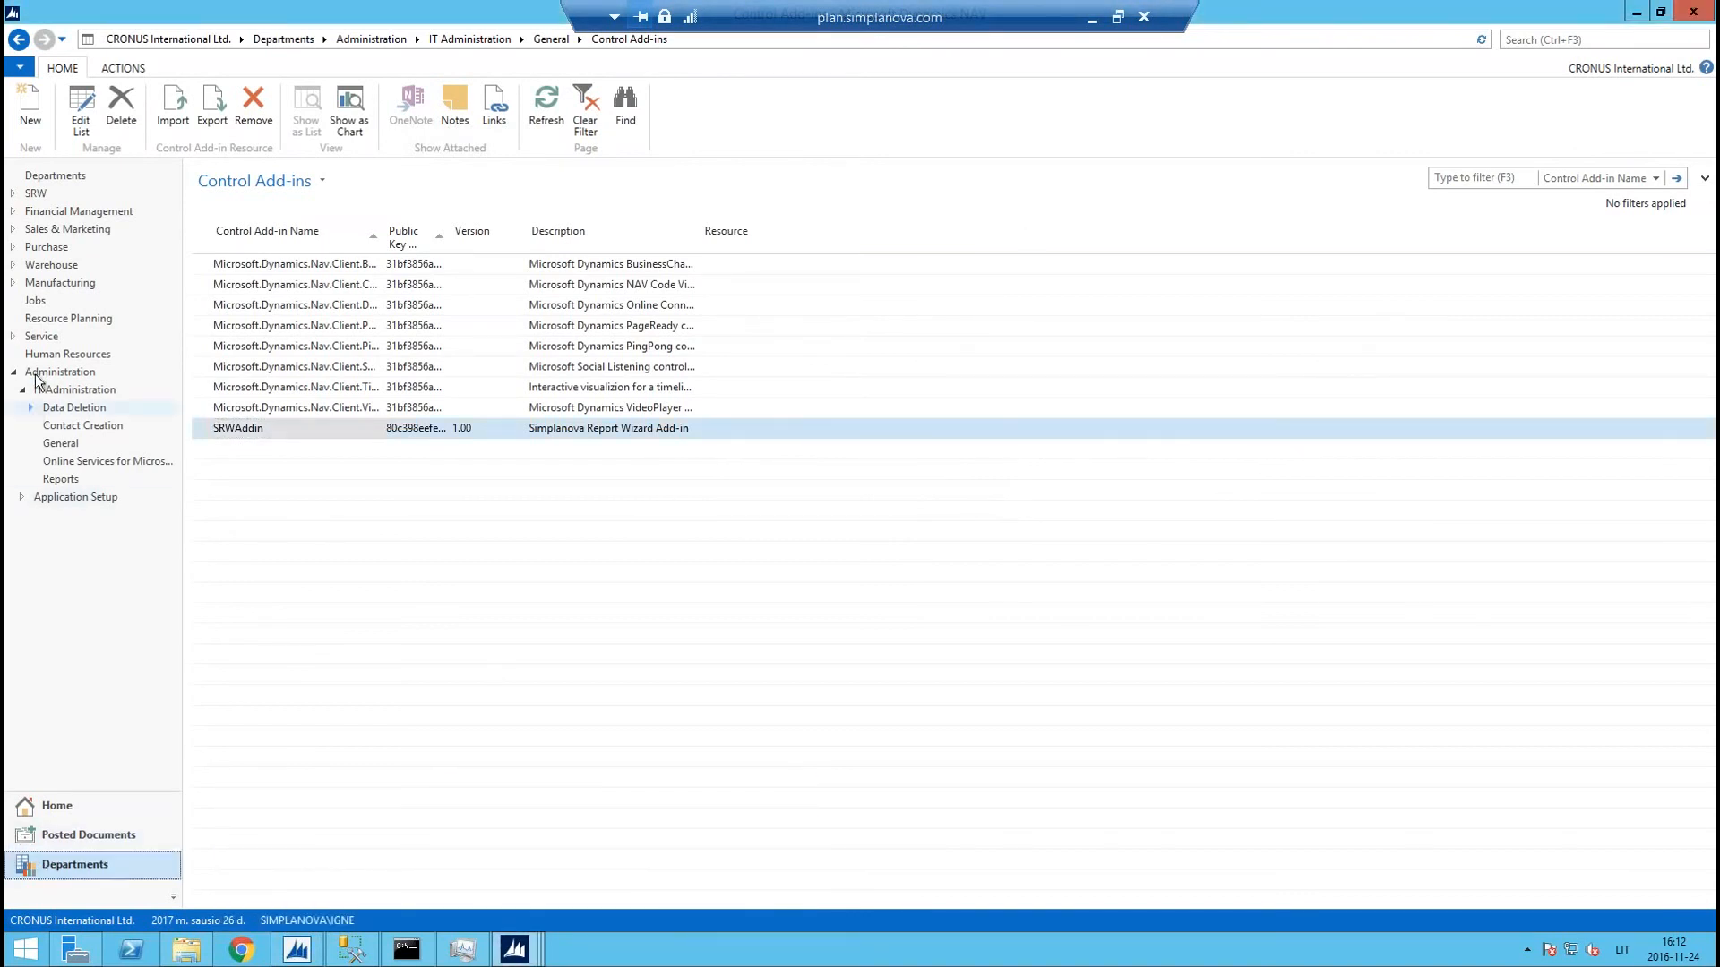